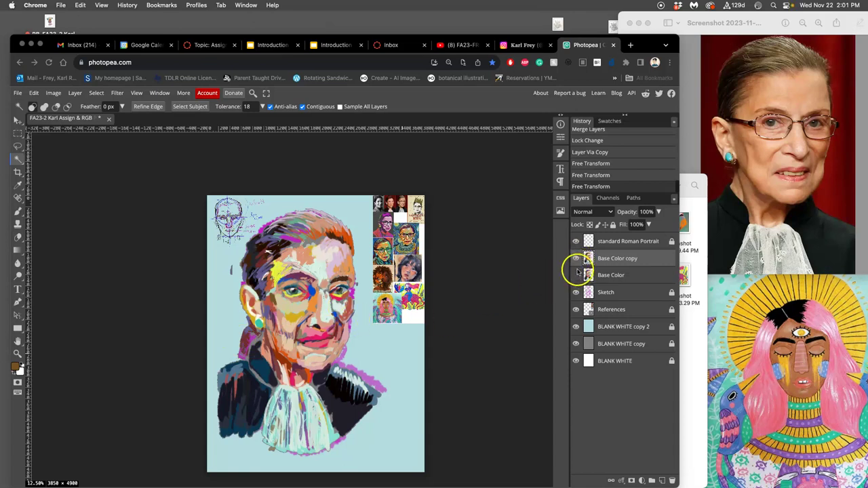
Toggle Base Color copy and Base Color visibility to compare, leaving Base Color hidden, and zoom in
{"action": "left_click", "coordinate": [578, 259]}
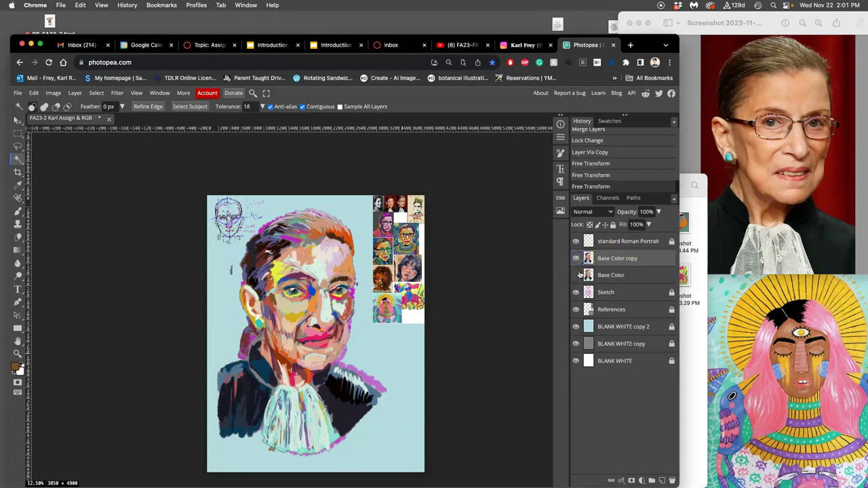
{"action": "left_click", "coordinate": [576, 258]}
{"action": "left_click", "coordinate": [577, 275]}
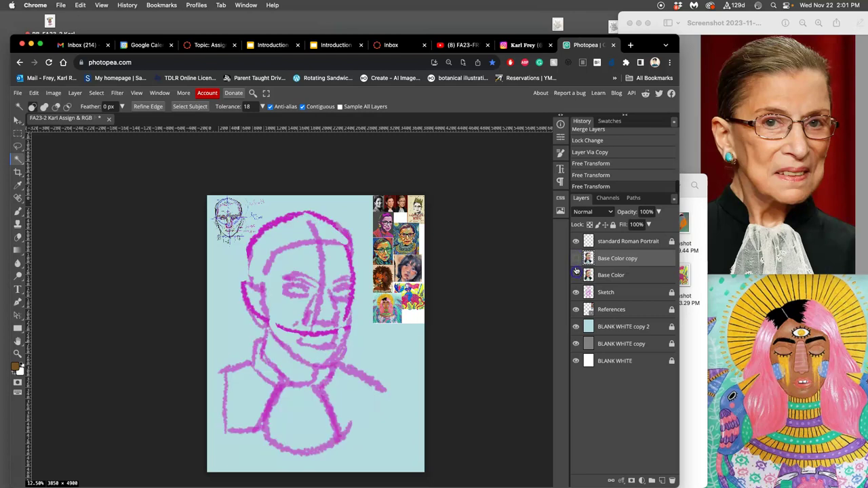
{"action": "left_click", "coordinate": [577, 274]}
{"action": "left_click", "coordinate": [578, 258]}
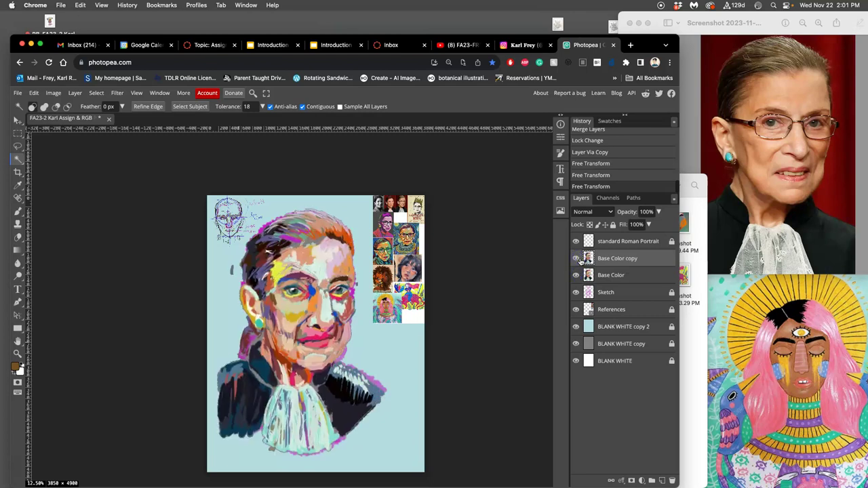
{"action": "left_click", "coordinate": [577, 258]}
{"action": "left_click", "coordinate": [578, 258]}
{"action": "left_click", "coordinate": [576, 275]}
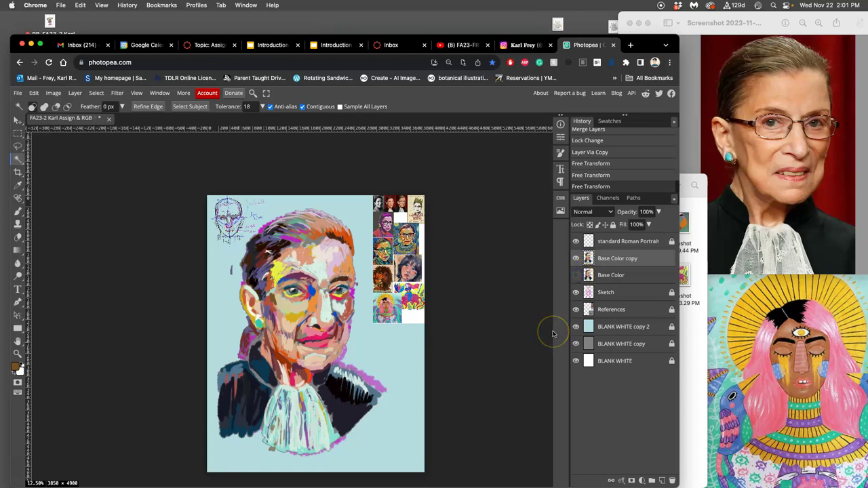
{"action": "key", "text": "super+equal"}
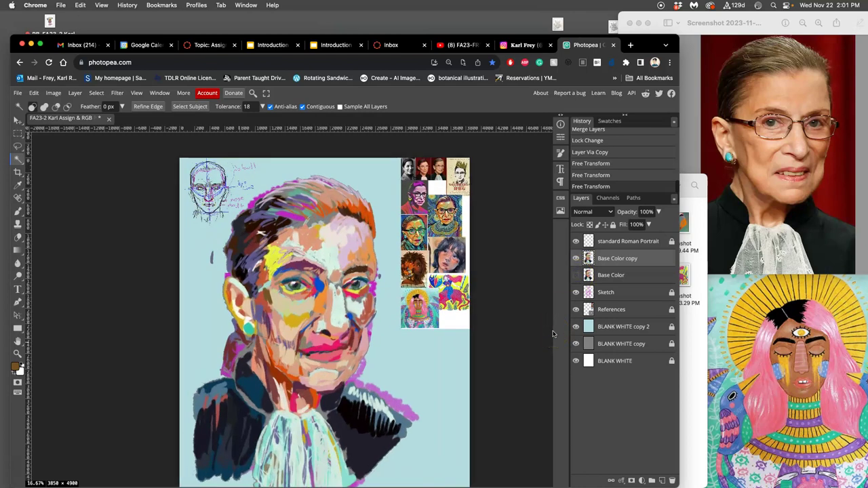
Lasso the right eye and free-transform it to about 109%, shifting it slightly up and left
{"action": "left_click", "coordinate": [17, 146]}
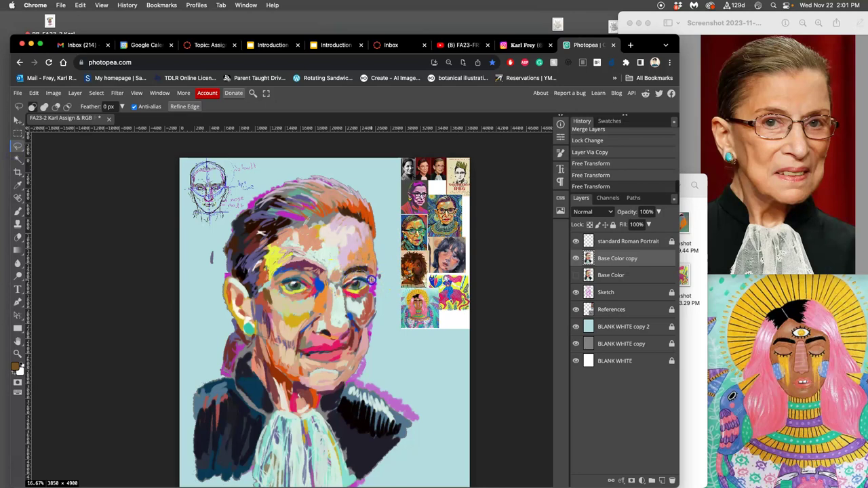
{"action": "left_click", "coordinate": [372, 280]}
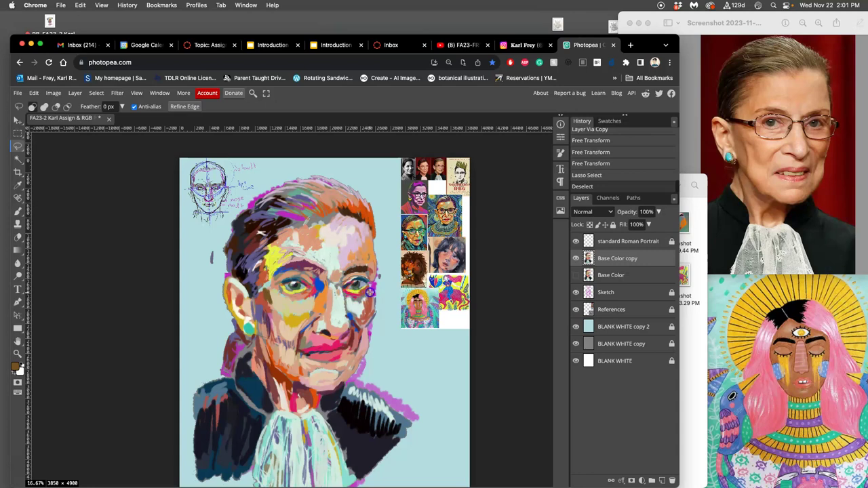
{"action": "left_click", "coordinate": [370, 292]}
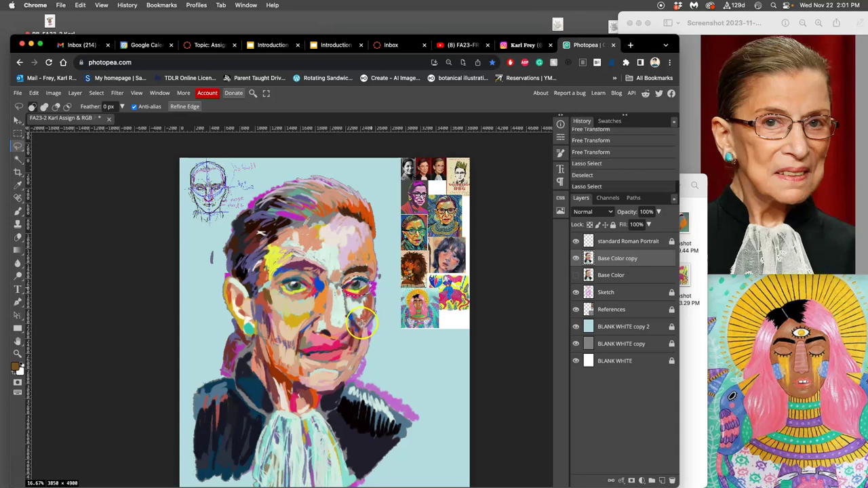
{"action": "key", "text": "alt+super+t"}
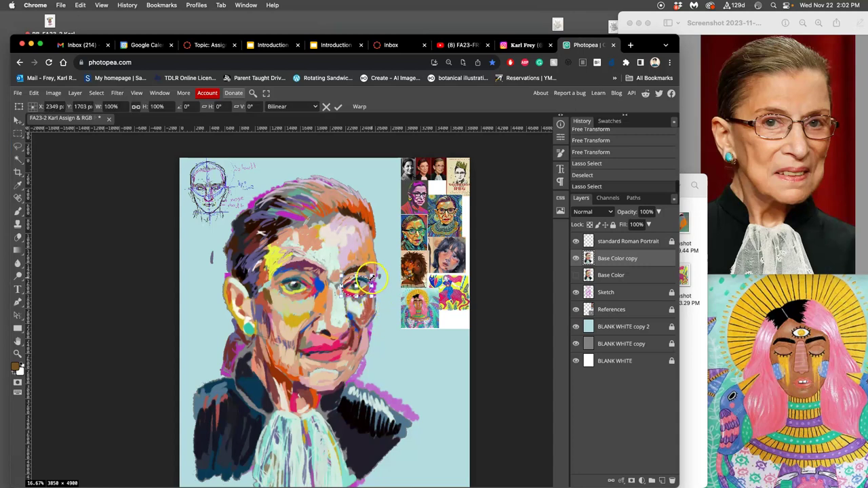
{"action": "left_click_drag", "start_coordinate": [372, 276], "coordinate": [373, 276]}
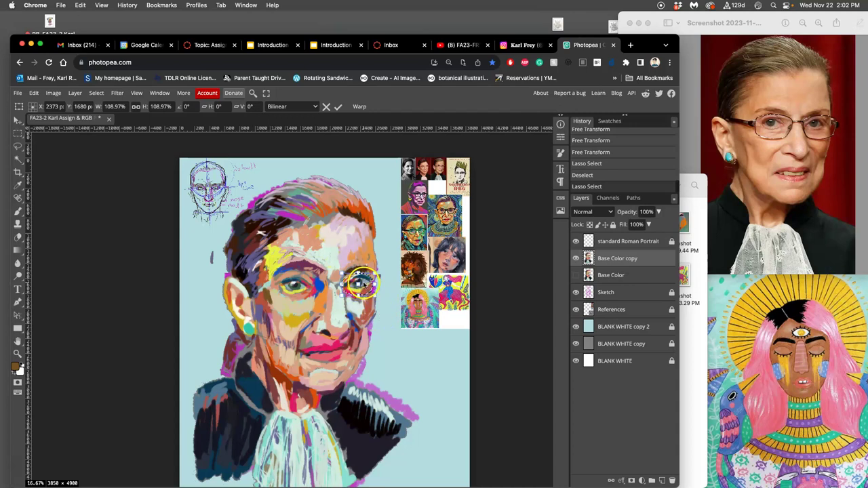
{"action": "left_click_drag", "start_coordinate": [366, 285], "coordinate": [363, 285]}
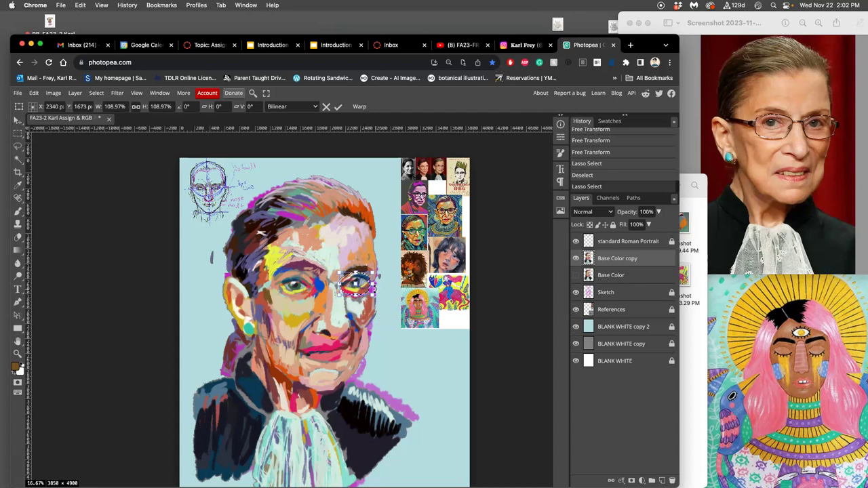
Warp the enlarged right eye's upper and lower contours, then commit it and deselect
{"action": "right_click", "coordinate": [365, 289]}
{"action": "left_click", "coordinate": [386, 377]}
{"action": "key", "text": "super+equal"}
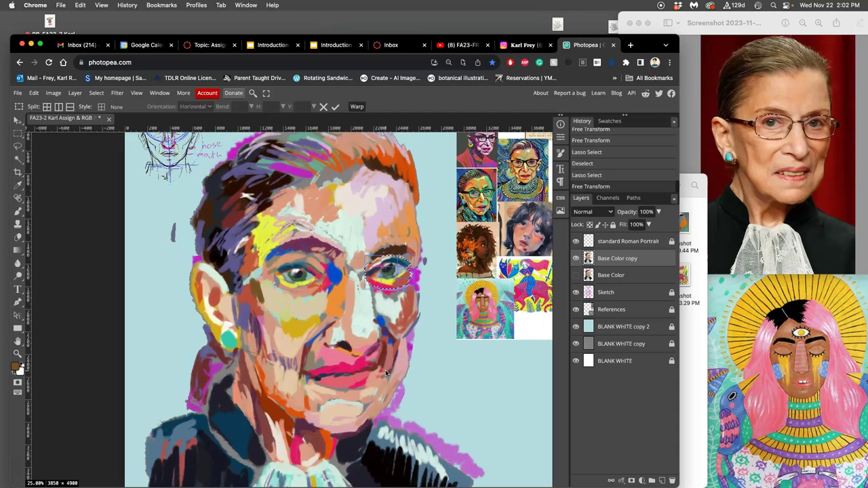
{"action": "left_click", "coordinate": [386, 271]}
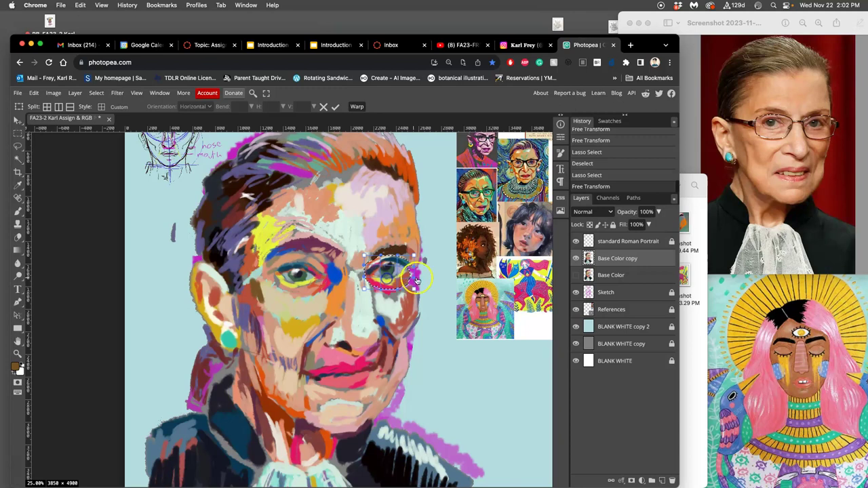
{"action": "left_click_drag", "start_coordinate": [415, 280], "coordinate": [408, 266]}
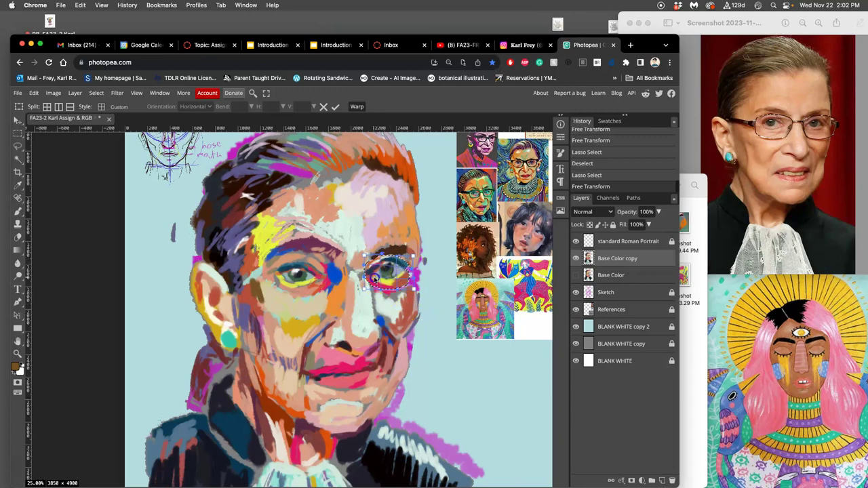
{"action": "left_click_drag", "start_coordinate": [375, 280], "coordinate": [391, 297]}
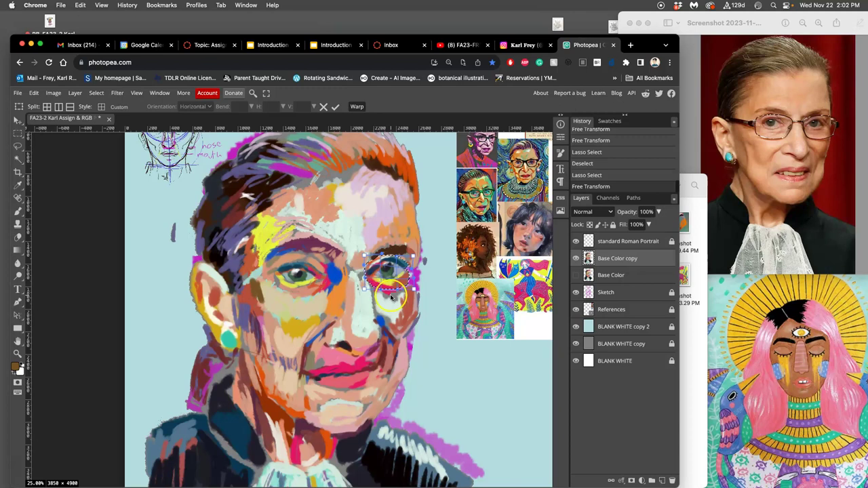
{"action": "key", "text": "Return"}
{"action": "key", "text": "super+d"}
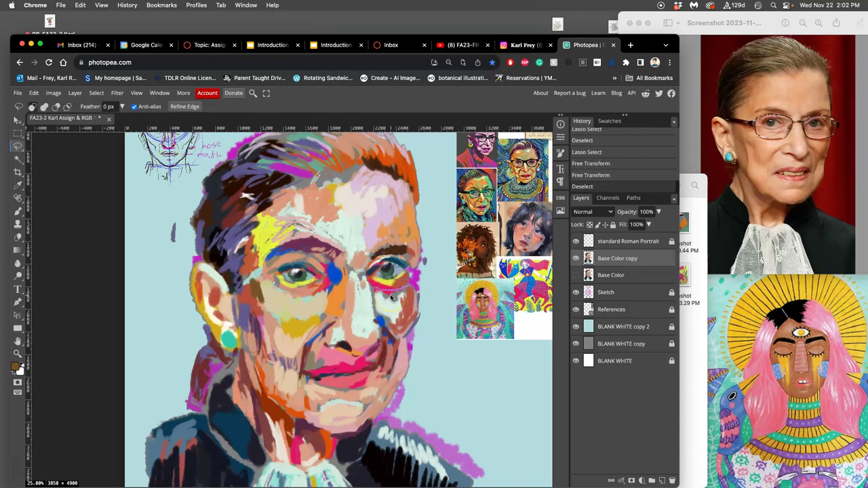
{"action": "left_click", "coordinate": [576, 259]}
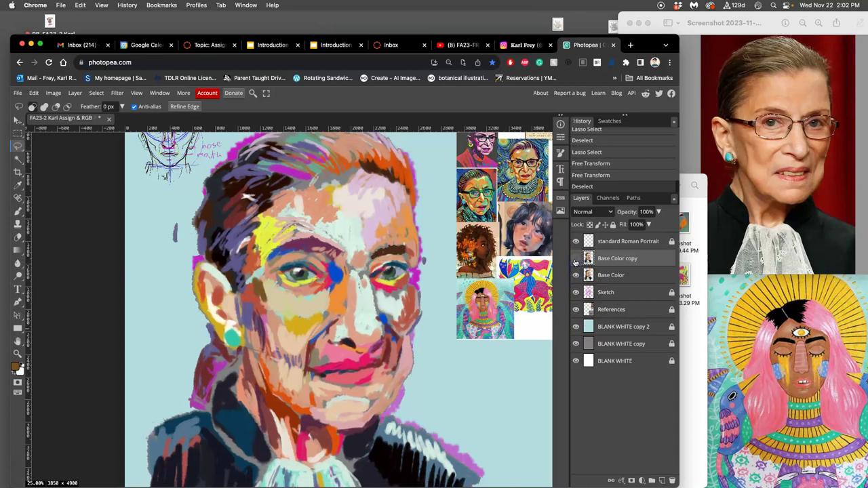
{"action": "left_click", "coordinate": [576, 260]}
{"action": "left_click", "coordinate": [576, 260]}
{"action": "left_click", "coordinate": [576, 260]}
{"action": "left_click", "coordinate": [576, 260]}
{"action": "left_click", "coordinate": [576, 260]}
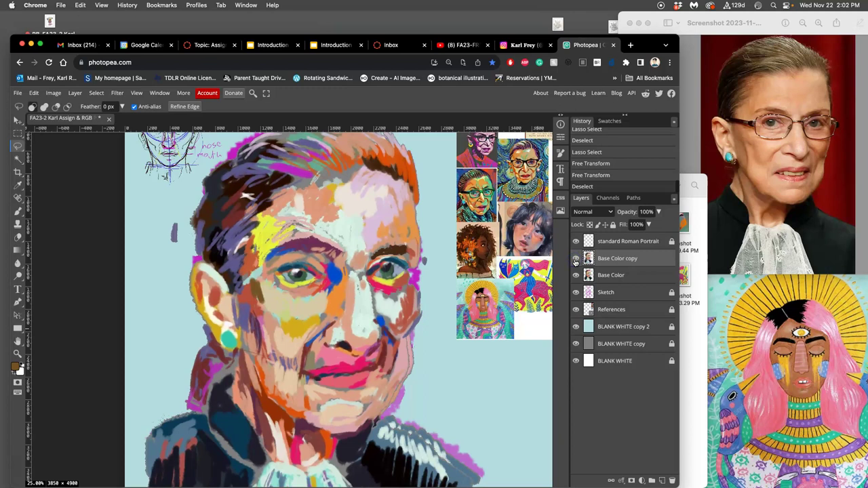
{"action": "key", "text": "ctrl+minus"}
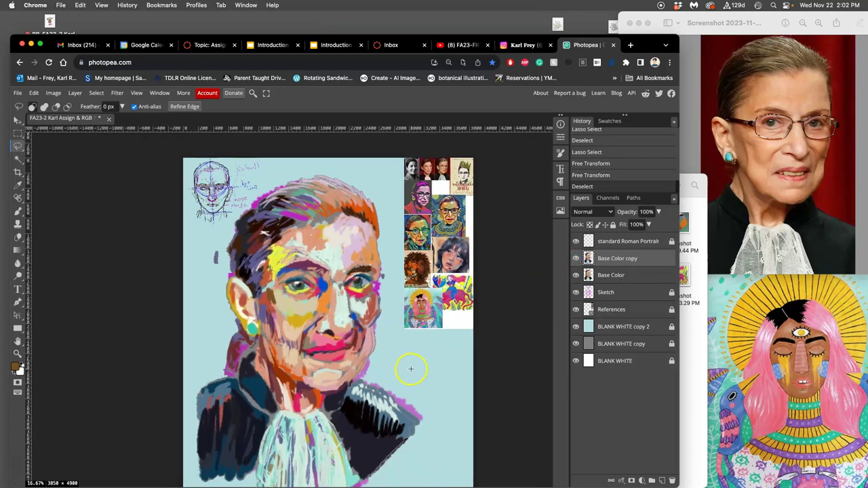
{"action": "left_click", "coordinate": [576, 277]}
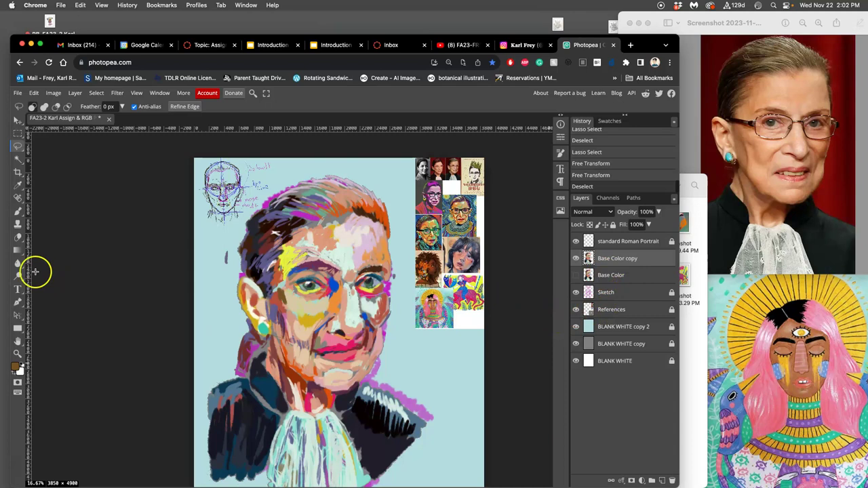
Sample a face colour with the Brush tool, placing and undoing a test dab
{"action": "left_click", "coordinate": [16, 210]}
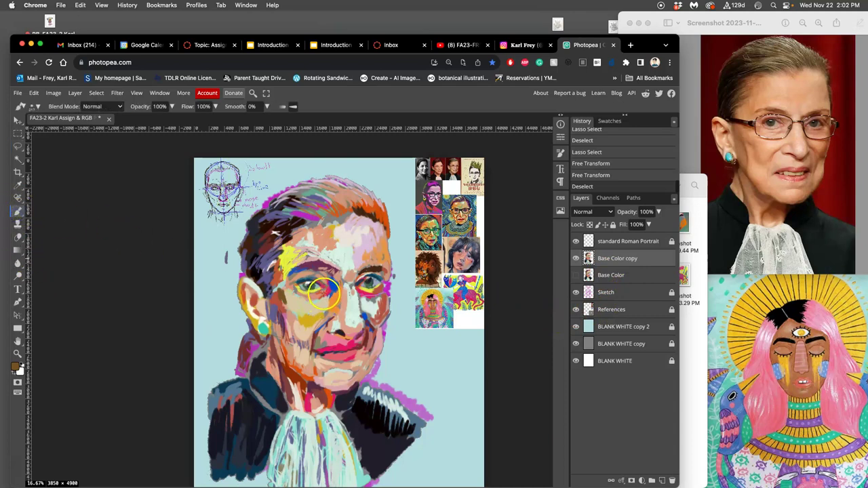
{"action": "left_click", "coordinate": [358, 212], "text": "alt"}
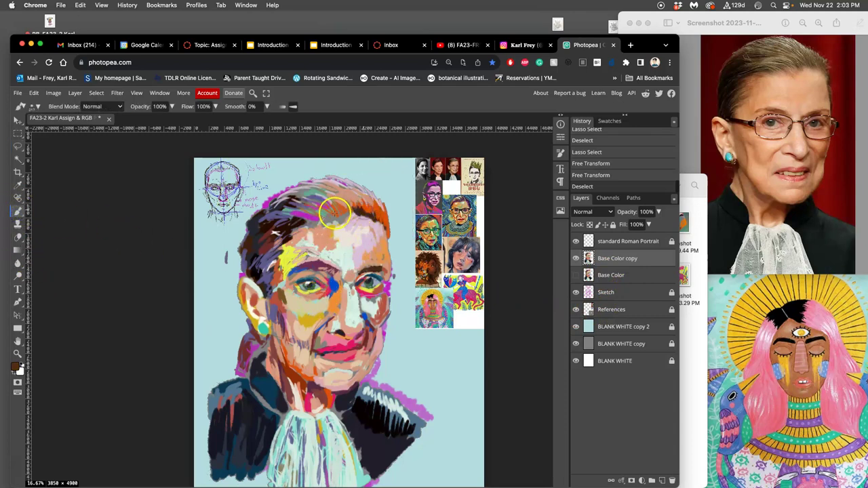
{"action": "left_click", "coordinate": [340, 217]}
{"action": "key", "text": "ctrl+z"}
{"action": "left_click", "coordinate": [348, 218], "text": "alt"}
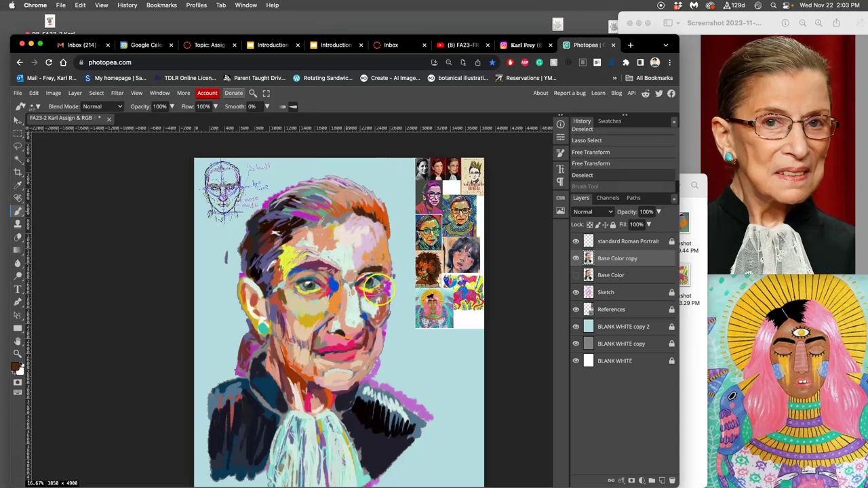
Dab magenta across the forehead
{"action": "left_click", "coordinate": [384, 289], "text": "alt"}
{"action": "left_click", "coordinate": [330, 211]}
{"action": "left_click", "coordinate": [337, 221]}
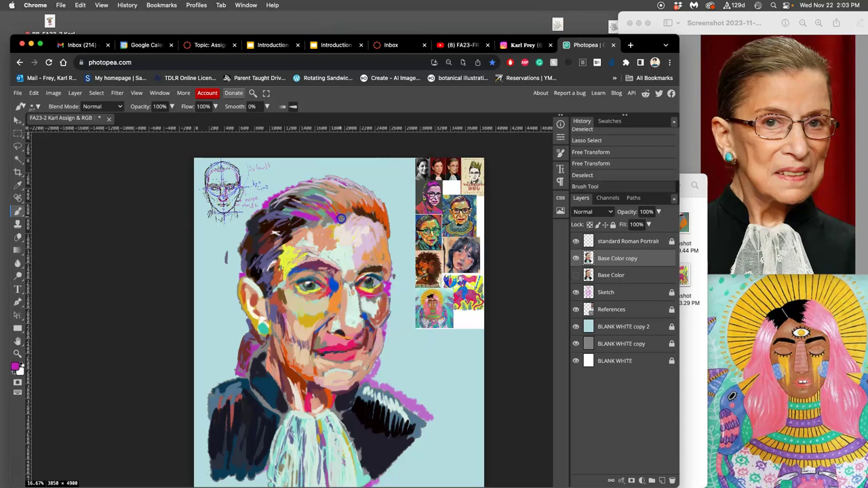
{"action": "left_click", "coordinate": [346, 215]}
{"action": "left_click", "coordinate": [351, 212]}
{"action": "left_click", "coordinate": [343, 215]}
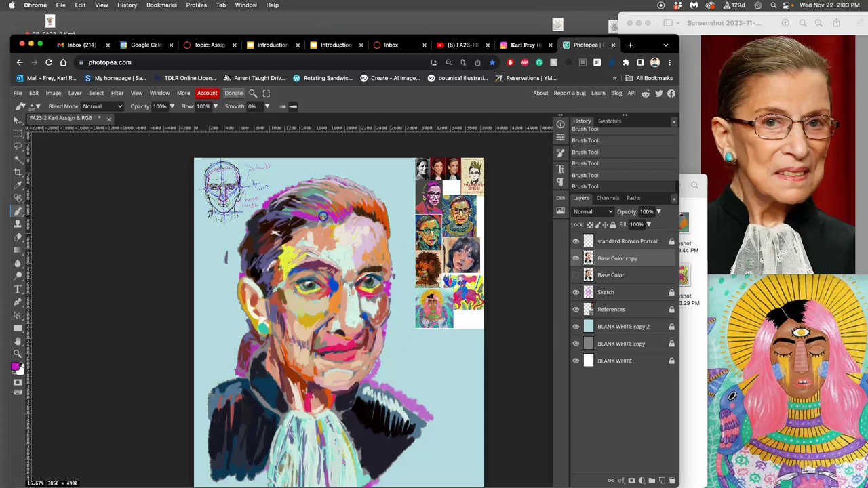
Paint strokes over the cheek and lips, undo the lip stroke, restore it from History, and stroke near the hair
{"action": "left_click", "coordinate": [426, 312], "text": "alt"}
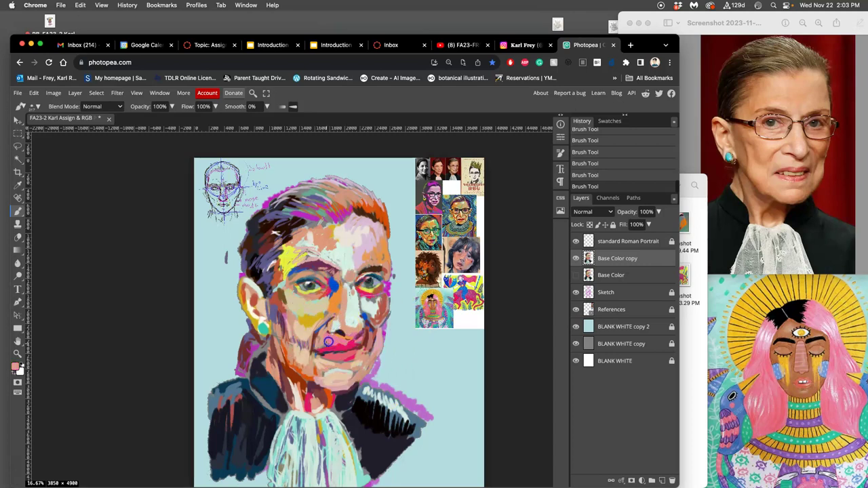
{"action": "mouse_move", "coordinate": [377, 328]}
{"action": "left_mouse_down"}
{"action": "mouse_move", "coordinate": [376, 338]}
{"action": "mouse_move", "coordinate": [304, 312]}
{"action": "mouse_move", "coordinate": [277, 283]}
{"action": "left_mouse_up"}
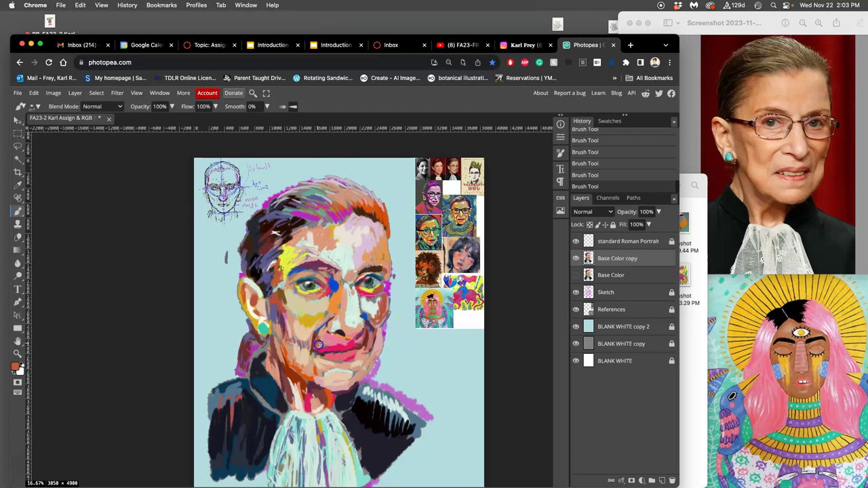
{"action": "mouse_move", "coordinate": [328, 343]}
{"action": "left_mouse_down"}
{"action": "mouse_move", "coordinate": [349, 344]}
{"action": "mouse_move", "coordinate": [337, 342]}
{"action": "mouse_move", "coordinate": [333, 308]}
{"action": "mouse_move", "coordinate": [319, 302]}
{"action": "left_mouse_up"}
{"action": "key", "text": "ctrl+z"}
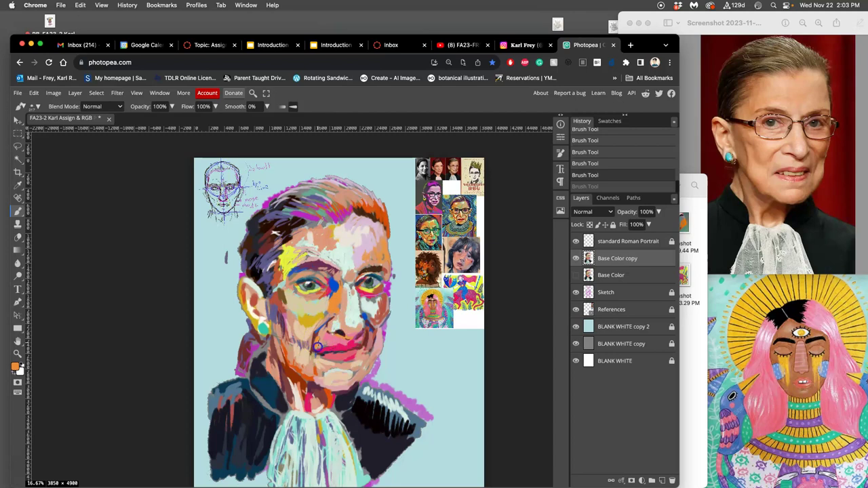
{"action": "left_click", "coordinate": [324, 345]}
{"action": "mouse_move", "coordinate": [371, 217]}
{"action": "left_mouse_down"}
{"action": "mouse_move", "coordinate": [380, 209]}
{"action": "mouse_move", "coordinate": [351, 201]}
{"action": "left_mouse_up"}
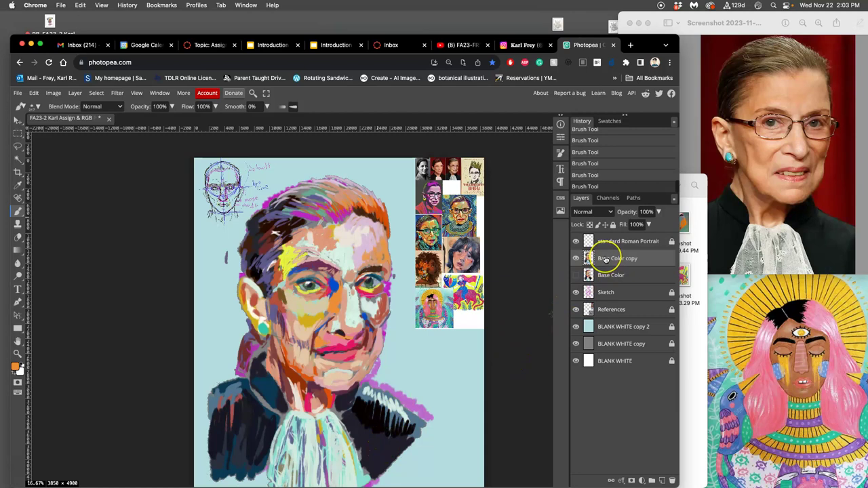
Duplicate the painted layer, delete Base Color, and trial then cancel a Hue/Saturation desaturation
{"action": "key", "text": "super+j"}
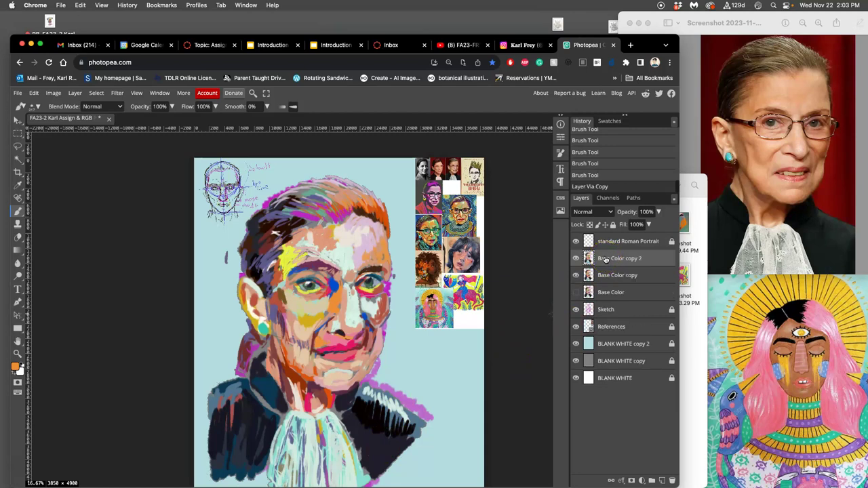
{"action": "left_click", "coordinate": [613, 293]}
{"action": "key", "text": "Delete"}
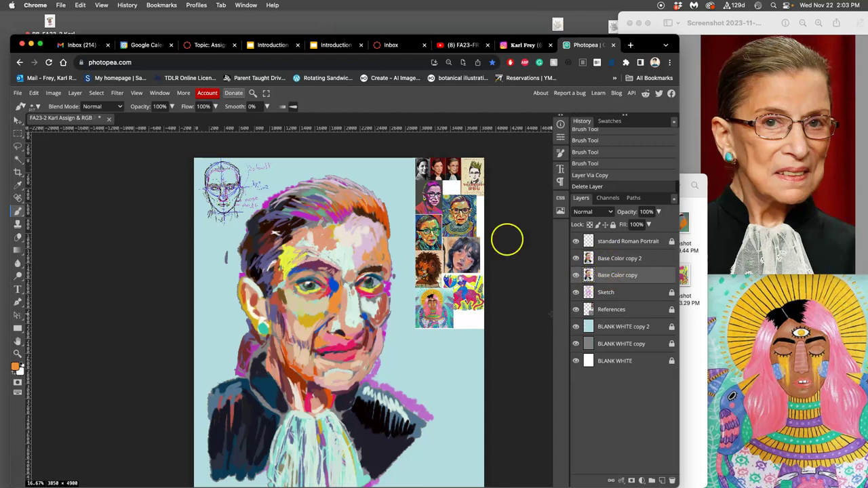
{"action": "left_click", "coordinate": [53, 93]}
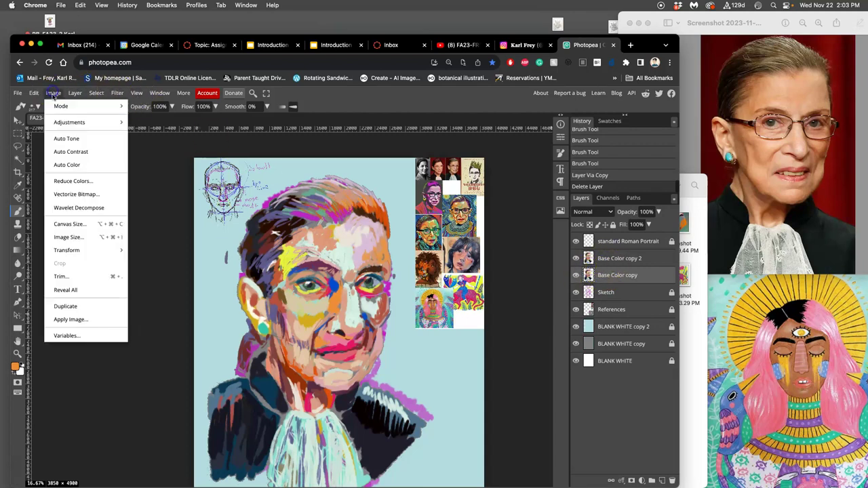
{"action": "mouse_move", "coordinate": [61, 122]}
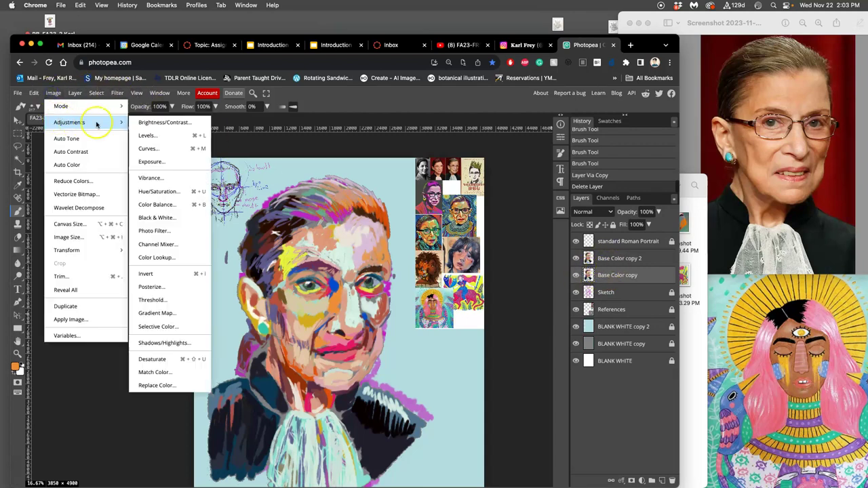
{"action": "left_click", "coordinate": [163, 191]}
{"action": "left_click_drag", "start_coordinate": [203, 151], "coordinate": [572, 126]}
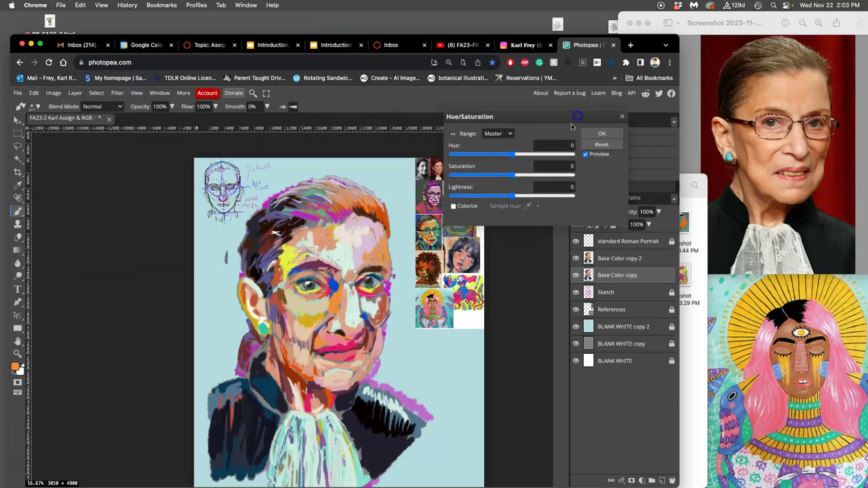
{"action": "left_click_drag", "start_coordinate": [515, 174], "coordinate": [476, 176]}
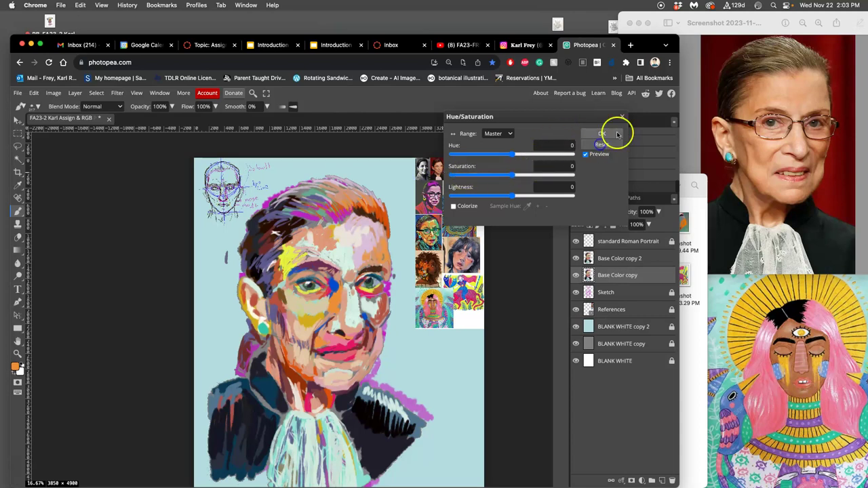
{"action": "left_click", "coordinate": [622, 116]}
On Base Color copy 2, with Base Color copy hidden, preview Hue/Saturation at Hue 11, Saturation -4
{"action": "left_click", "coordinate": [620, 260]}
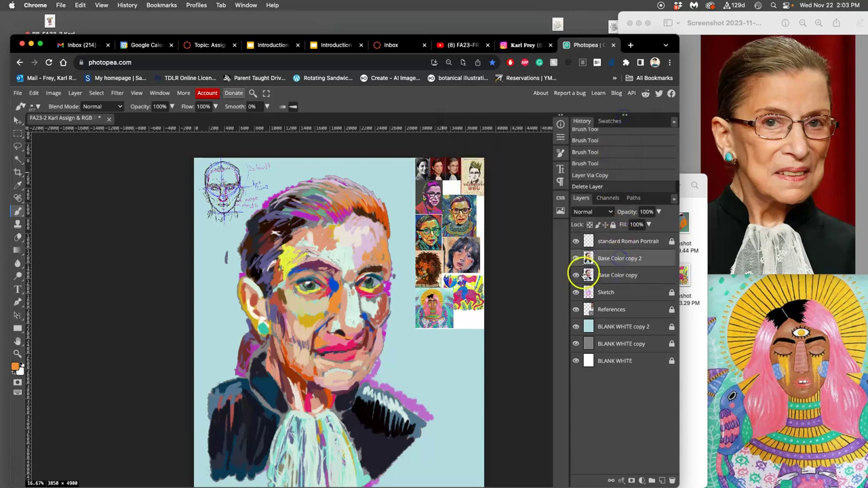
{"action": "left_click", "coordinate": [576, 277]}
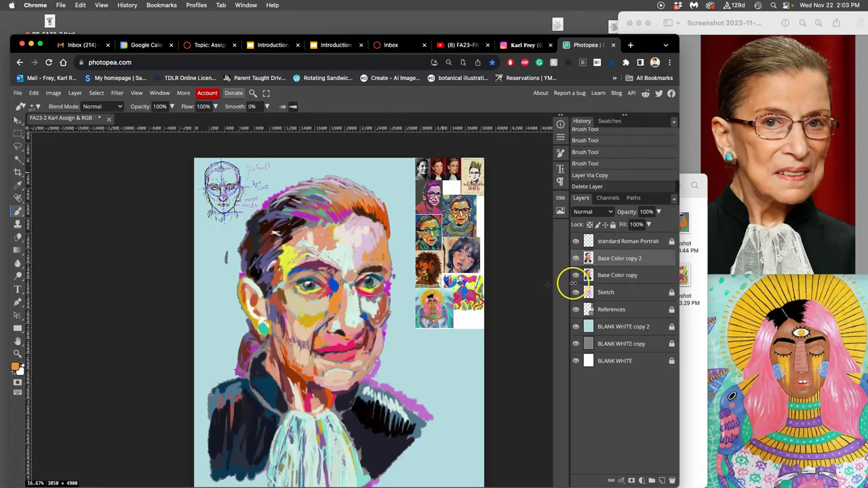
{"action": "left_click", "coordinate": [576, 277]}
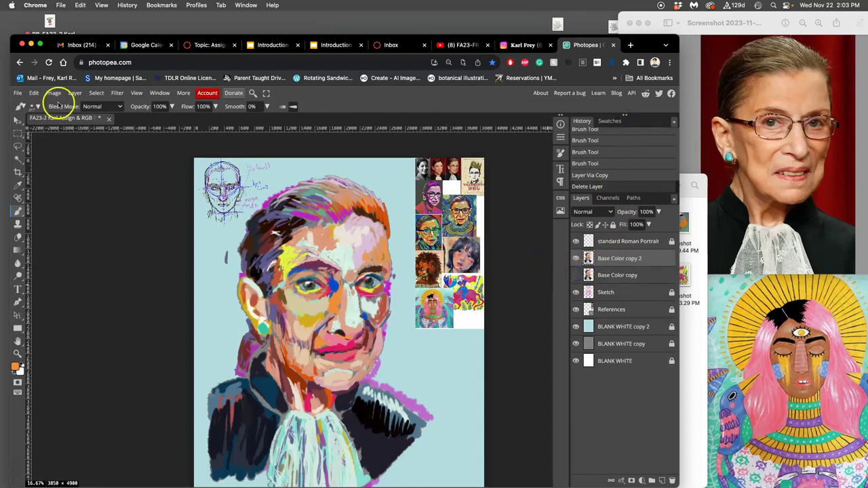
{"action": "left_click", "coordinate": [53, 93]}
{"action": "mouse_move", "coordinate": [58, 122]}
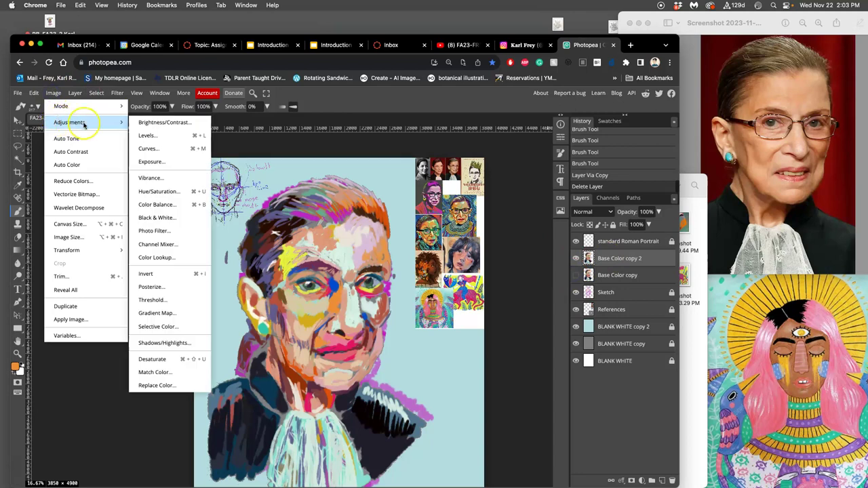
{"action": "left_click", "coordinate": [156, 191]}
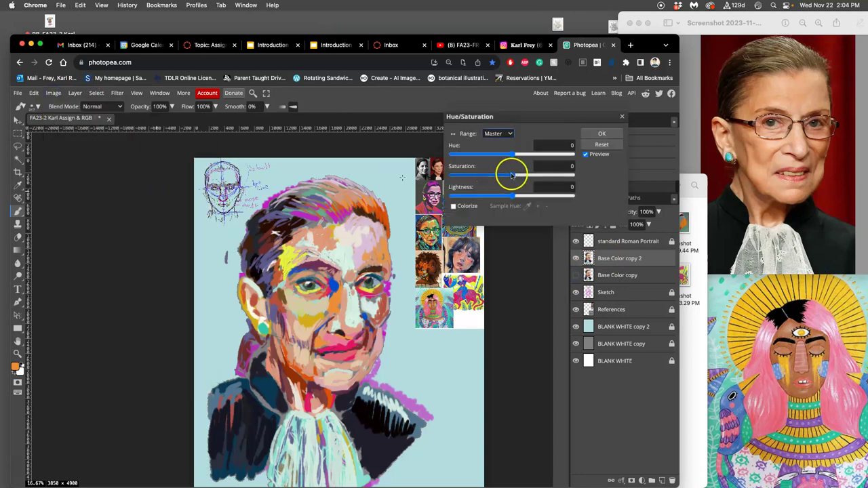
{"action": "left_click_drag", "start_coordinate": [514, 175], "coordinate": [428, 176]}
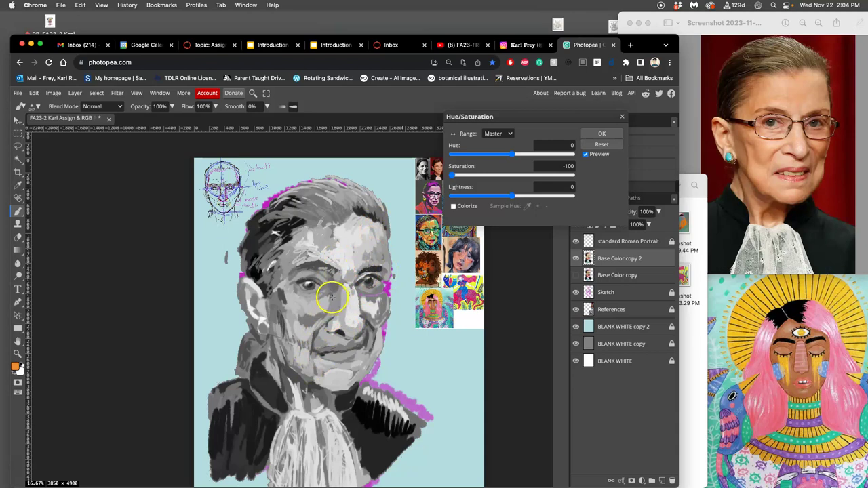
{"action": "mouse_move", "coordinate": [450, 175]}
{"action": "left_mouse_down"}
{"action": "mouse_move", "coordinate": [481, 177]}
{"action": "mouse_move", "coordinate": [444, 178]}
{"action": "left_mouse_up"}
{"action": "left_click_drag", "start_coordinate": [452, 175], "coordinate": [511, 156]}
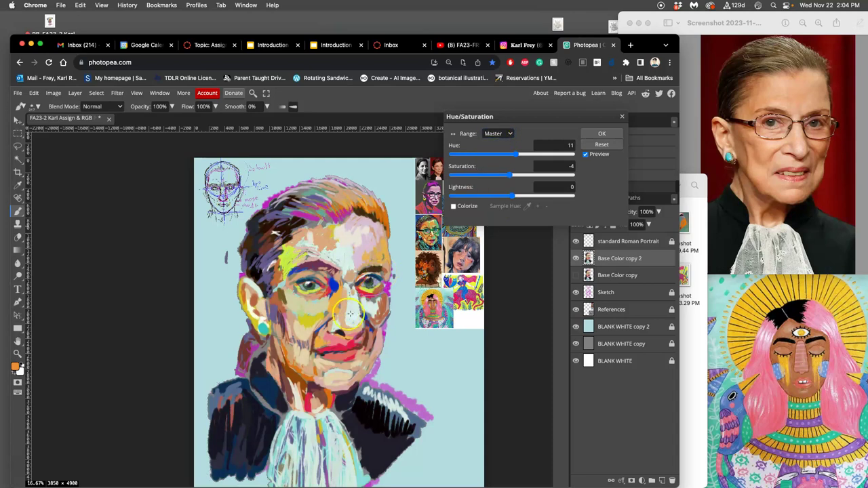
Shift the Magenta range hue to 42
{"action": "left_click", "coordinate": [496, 134]}
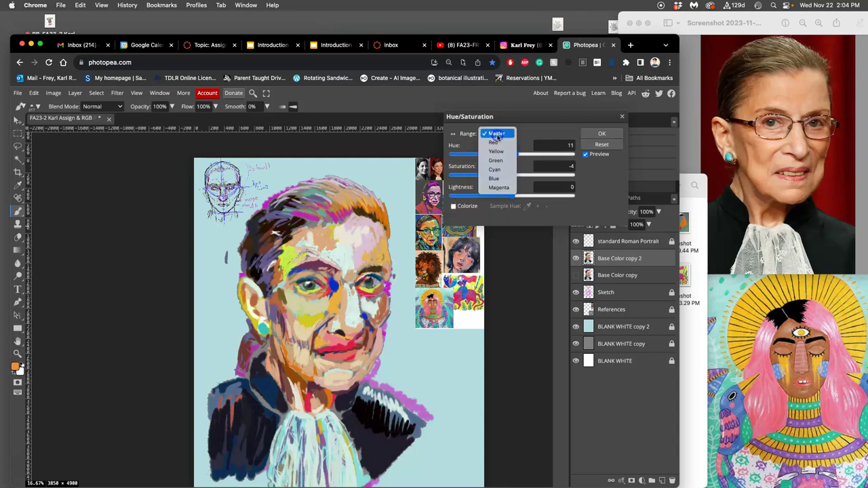
{"action": "left_click", "coordinate": [500, 188]}
{"action": "mouse_move", "coordinate": [515, 161]}
{"action": "left_mouse_down"}
{"action": "mouse_move", "coordinate": [522, 158]}
{"action": "mouse_move", "coordinate": [476, 157]}
{"action": "mouse_move", "coordinate": [550, 161]}
{"action": "mouse_move", "coordinate": [515, 159]}
{"action": "mouse_move", "coordinate": [534, 161]}
{"action": "left_mouse_up"}
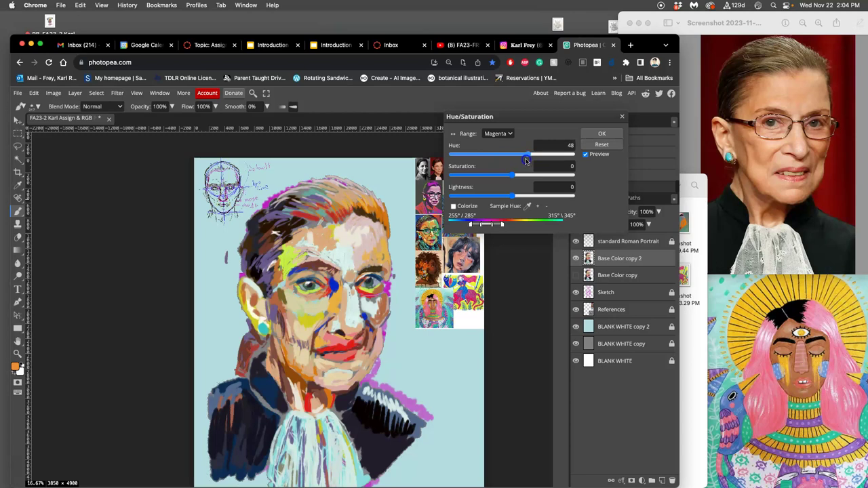
{"action": "left_click_drag", "start_coordinate": [527, 160], "coordinate": [525, 161]}
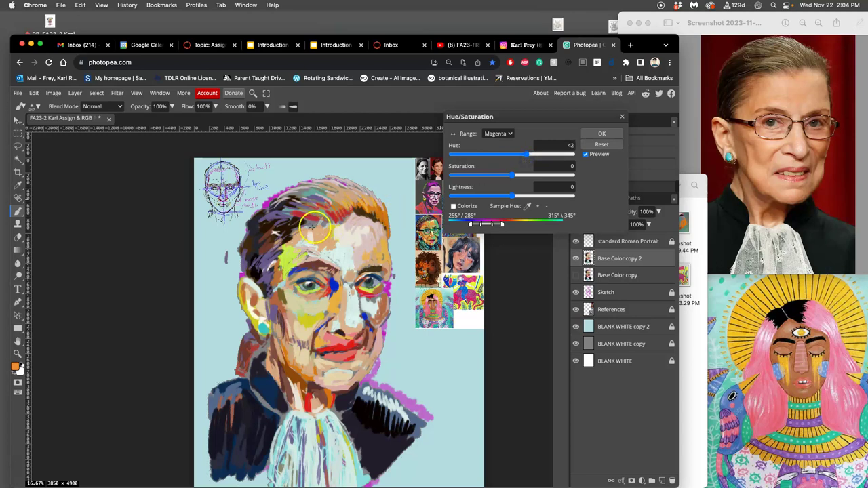
Shift the Green range hue to 35
{"action": "left_click", "coordinate": [498, 134]}
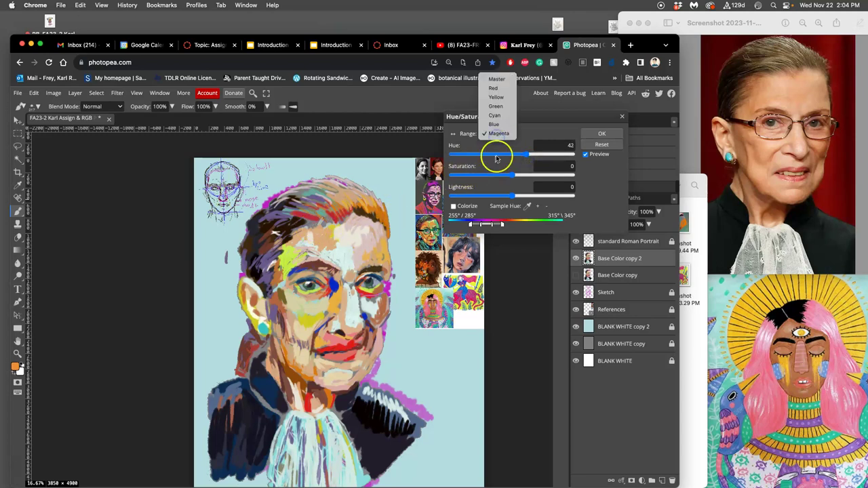
{"action": "left_click", "coordinate": [496, 107]}
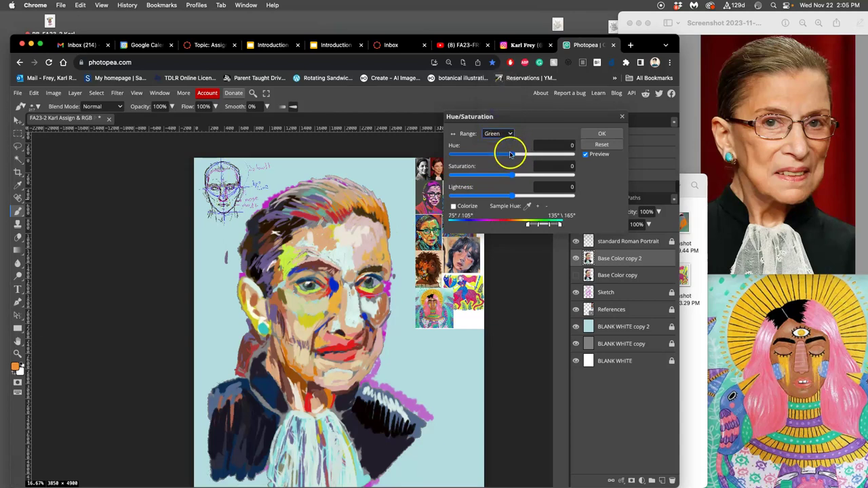
{"action": "left_click_drag", "start_coordinate": [514, 156], "coordinate": [545, 156]}
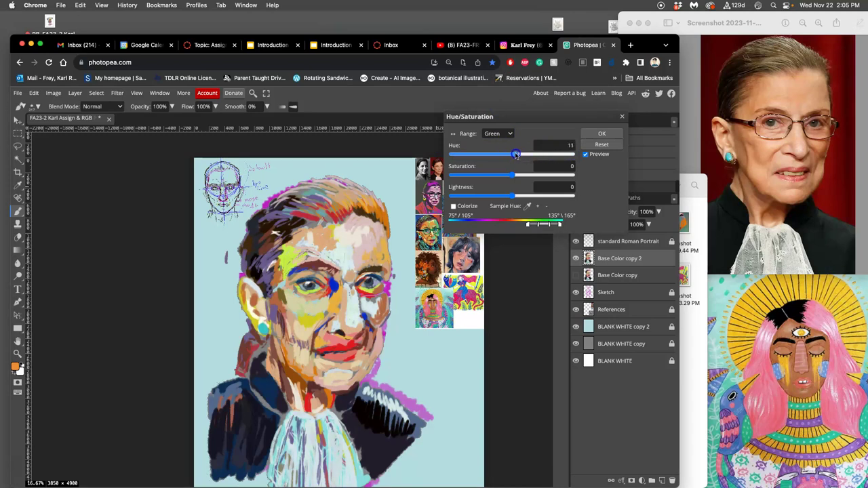
{"action": "left_click_drag", "start_coordinate": [526, 154], "coordinate": [525, 155]}
Shift the Red range hue to -6
{"action": "left_click", "coordinate": [501, 135]}
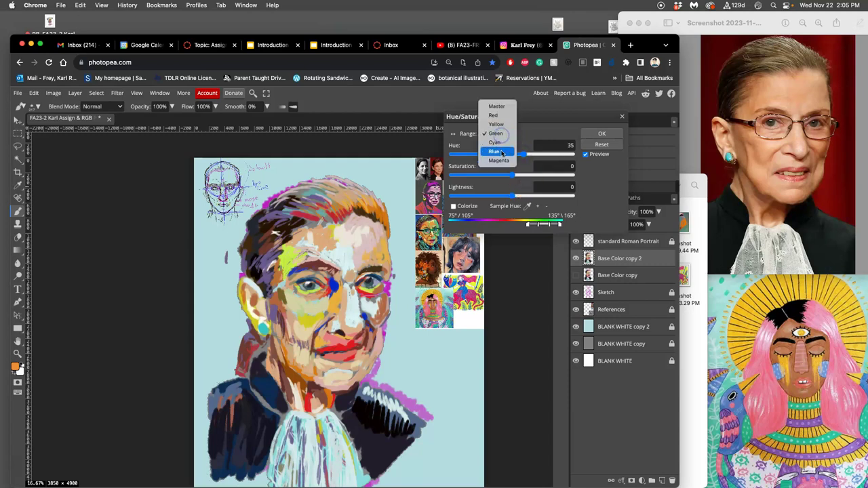
{"action": "left_click", "coordinate": [494, 118]}
{"action": "mouse_move", "coordinate": [516, 155]}
{"action": "left_mouse_down"}
{"action": "mouse_move", "coordinate": [532, 155]}
{"action": "mouse_move", "coordinate": [502, 154]}
{"action": "mouse_move", "coordinate": [521, 155]}
{"action": "mouse_move", "coordinate": [510, 155]}
{"action": "left_mouse_up"}
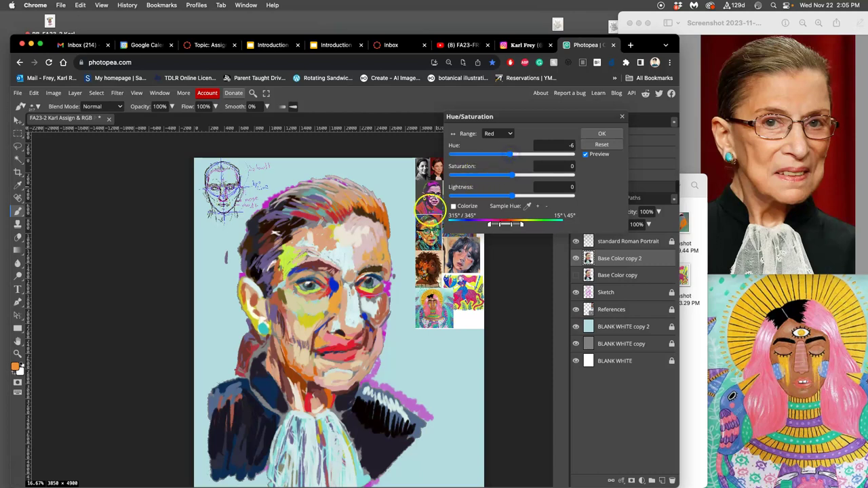
{"action": "left_click", "coordinate": [493, 133]}
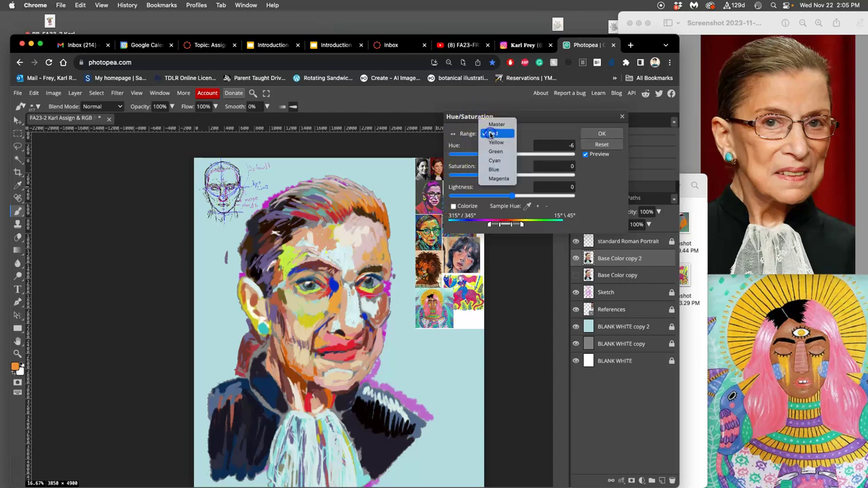
Shift the Blues range hue to about -46
{"action": "left_click", "coordinate": [496, 170]}
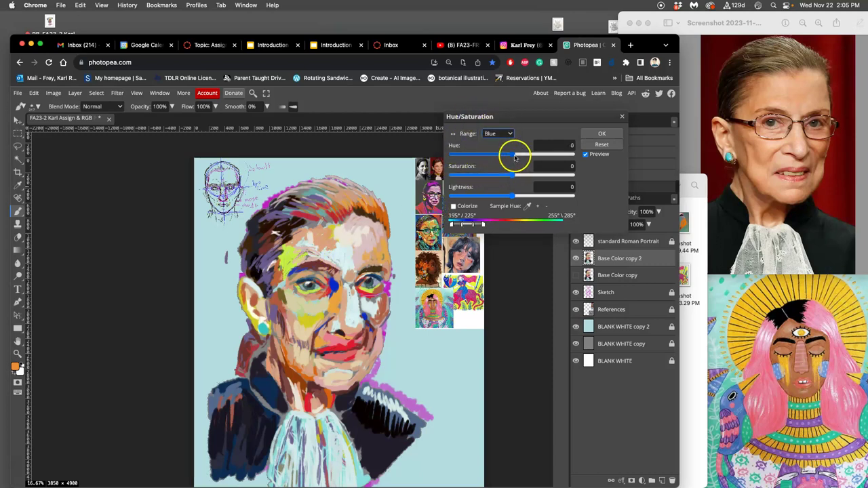
{"action": "left_click_drag", "start_coordinate": [509, 155], "coordinate": [495, 155]}
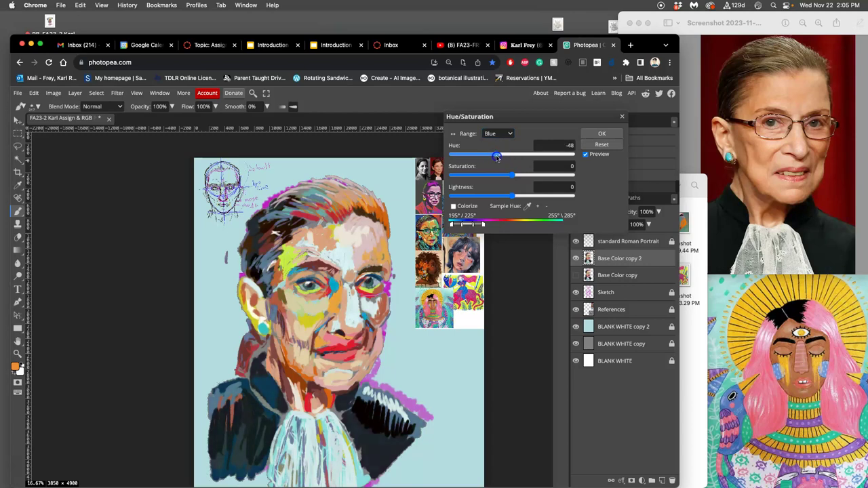
{"action": "left_click", "coordinate": [507, 135]}
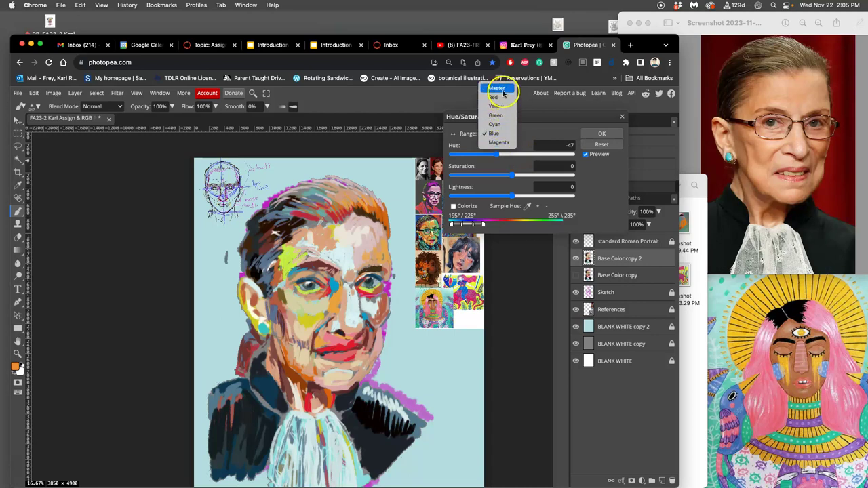
{"action": "left_click", "coordinate": [587, 200]}
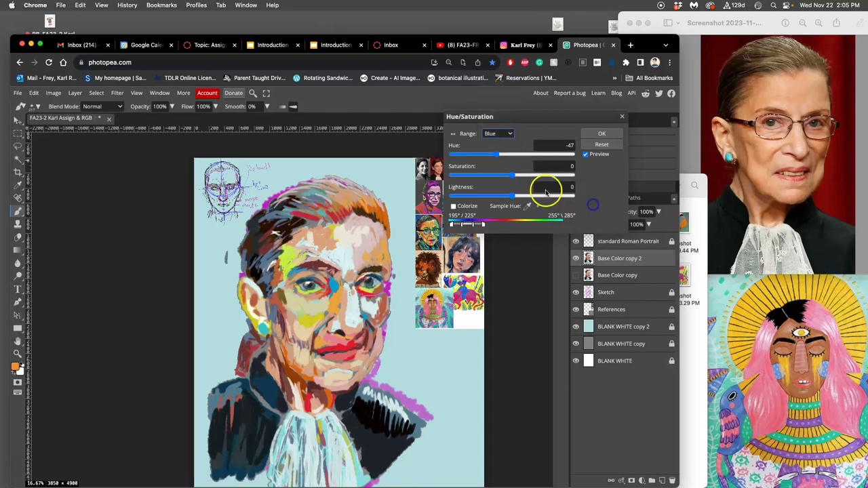
Set Master Hue 11 and Saturation -3, then nudge the Yellows hue to -2
{"action": "left_click", "coordinate": [502, 139]}
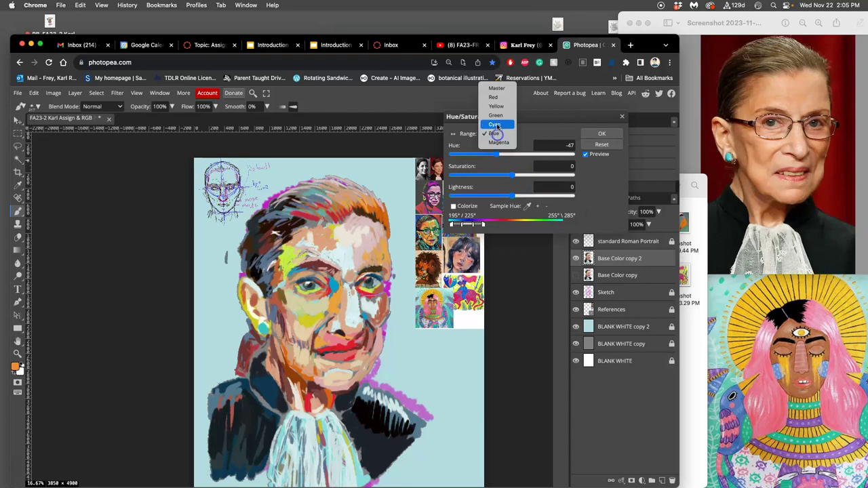
{"action": "left_click", "coordinate": [496, 88]}
{"action": "left_click_drag", "start_coordinate": [515, 155], "coordinate": [496, 176]}
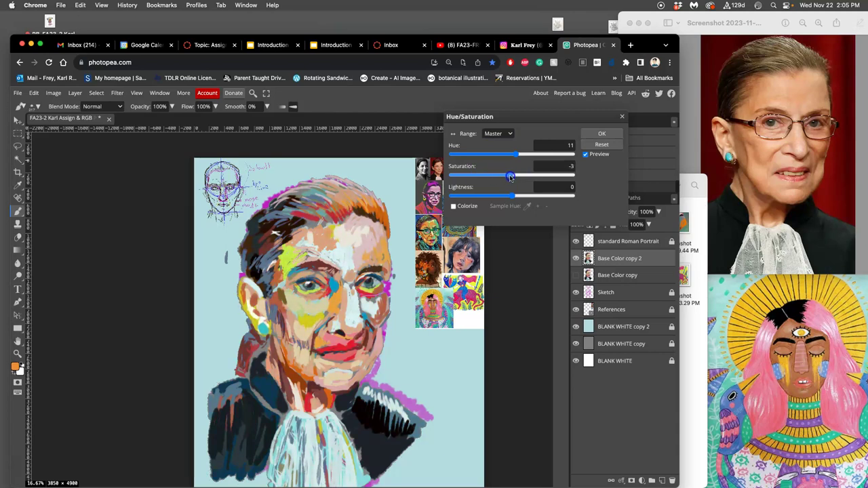
{"action": "left_click_drag", "start_coordinate": [510, 176], "coordinate": [512, 175]}
{"action": "left_click", "coordinate": [498, 134]}
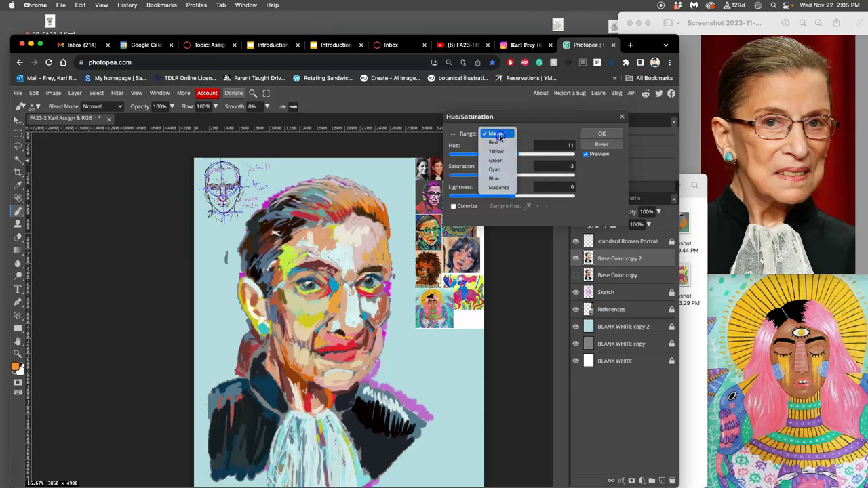
{"action": "left_click", "coordinate": [497, 134]}
{"action": "mouse_move", "coordinate": [515, 155]}
{"action": "left_mouse_down"}
{"action": "mouse_move", "coordinate": [504, 156]}
{"action": "mouse_move", "coordinate": [523, 156]}
{"action": "mouse_move", "coordinate": [514, 157]}
{"action": "left_mouse_up"}
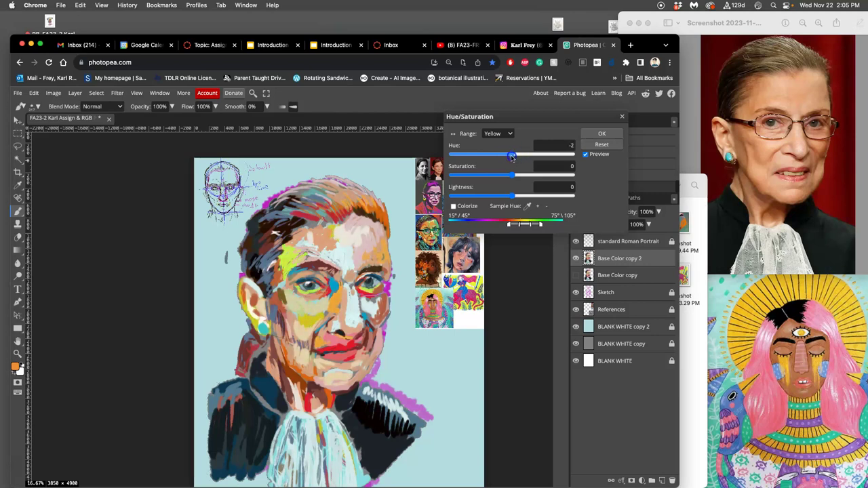
Apply the Hue/Saturation adjustment and compare Base Color copy 2 against Base Color copy
{"action": "left_click", "coordinate": [601, 134]}
{"action": "left_click", "coordinate": [576, 275]}
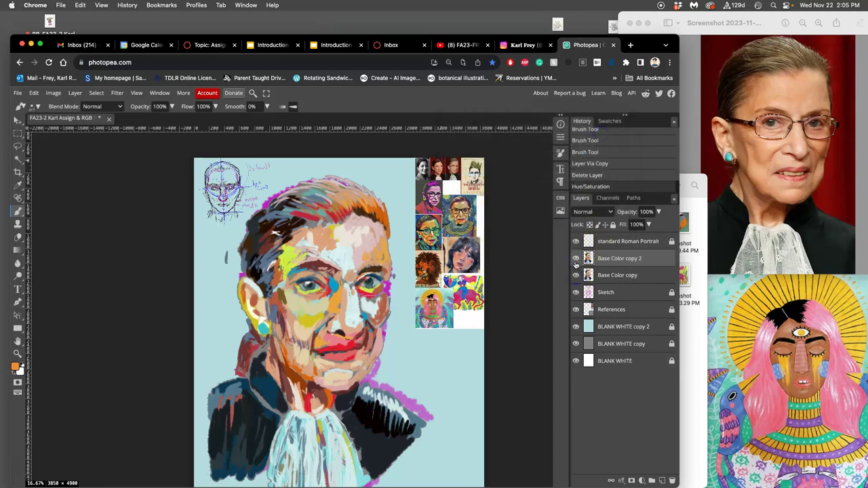
{"action": "left_click", "coordinate": [577, 258]}
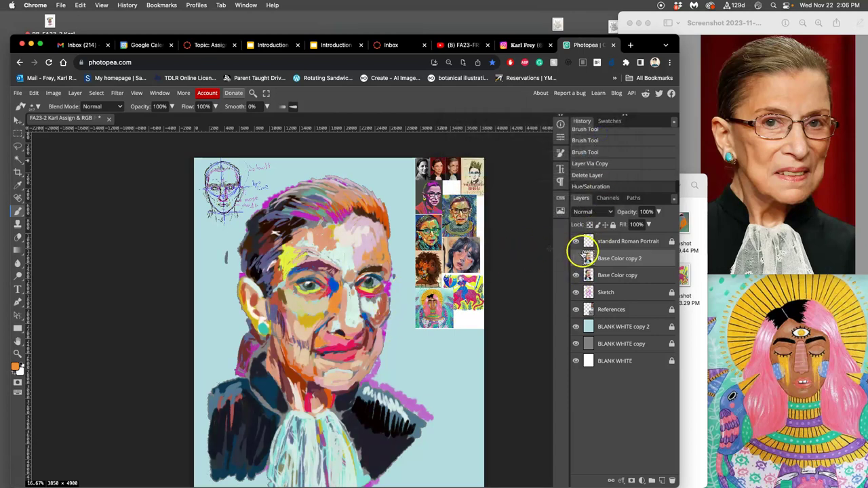
{"action": "left_click", "coordinate": [576, 259]}
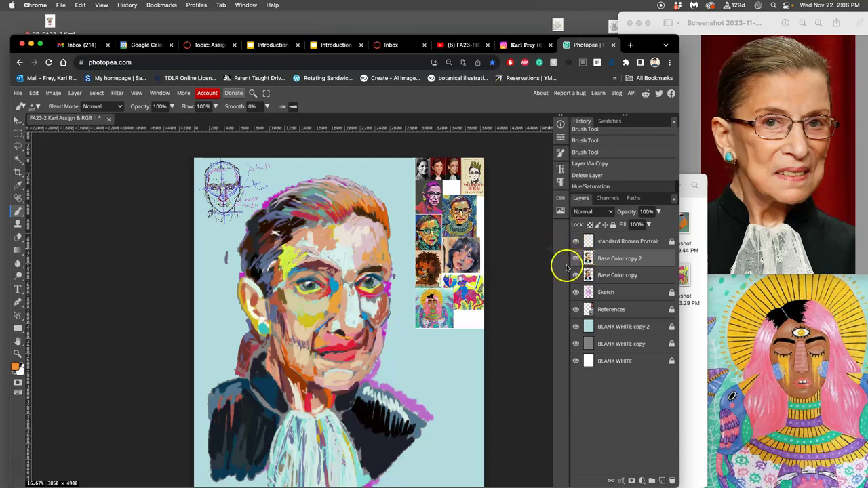
Delete the Base Color copy layer and hide the Sketch layer, checking the result
{"action": "left_click", "coordinate": [588, 274]}
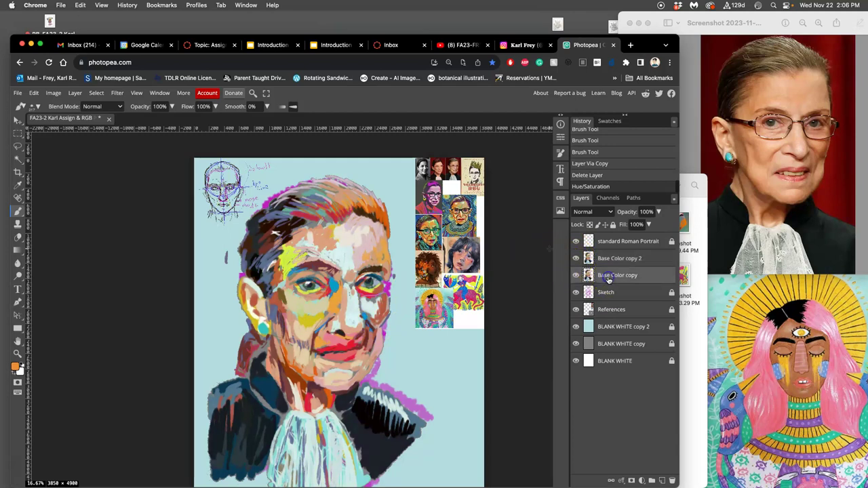
{"action": "key", "text": "Delete"}
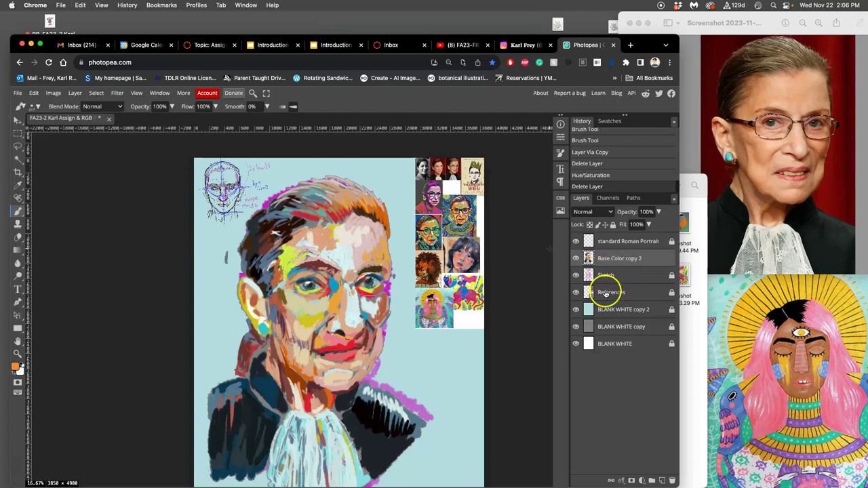
{"action": "left_click", "coordinate": [576, 275]}
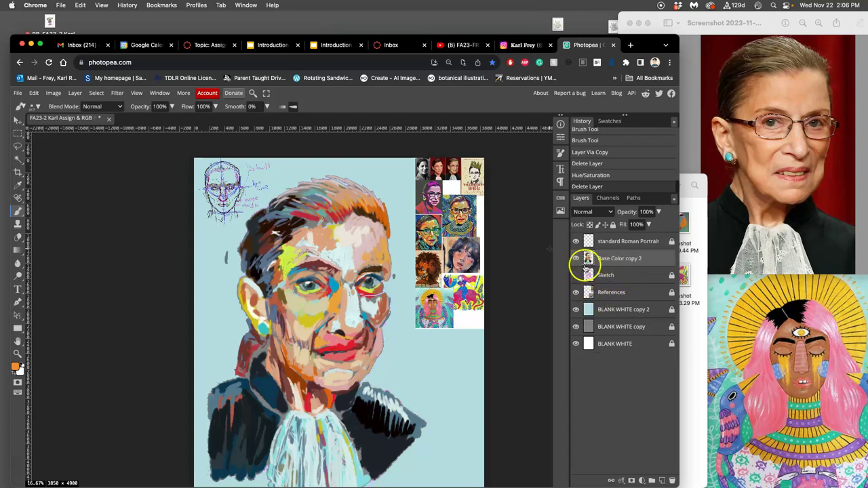
{"action": "left_click", "coordinate": [576, 259]}
{"action": "left_click", "coordinate": [576, 259]}
Reposition the Preview thumbnails window, bring the RBG photo forward, and return to Photopea
{"action": "left_click", "coordinate": [741, 318]}
{"action": "left_click_drag", "start_coordinate": [740, 157], "coordinate": [738, 442]}
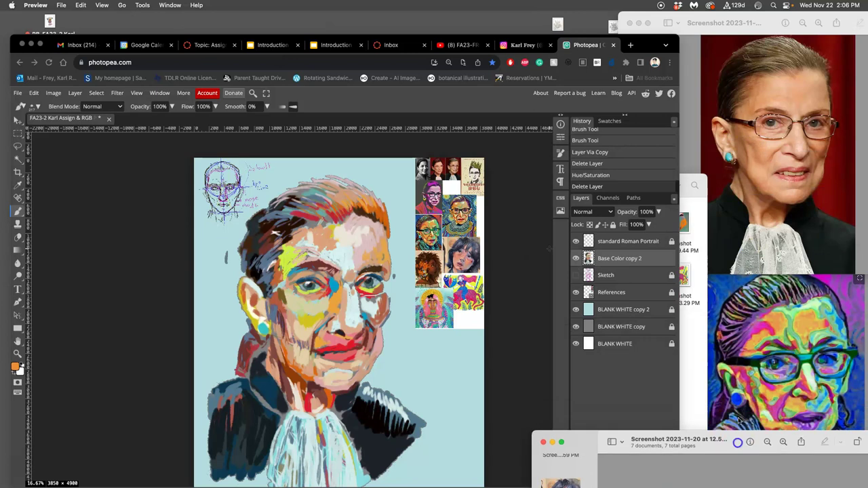
{"action": "left_click_drag", "start_coordinate": [597, 440], "coordinate": [590, 179]}
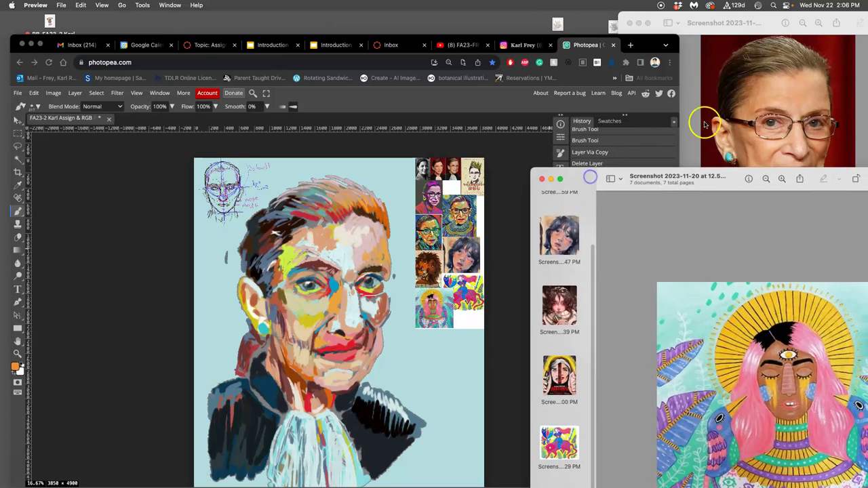
{"action": "left_click", "coordinate": [704, 142]}
{"action": "left_click_drag", "start_coordinate": [597, 177], "coordinate": [589, 156]}
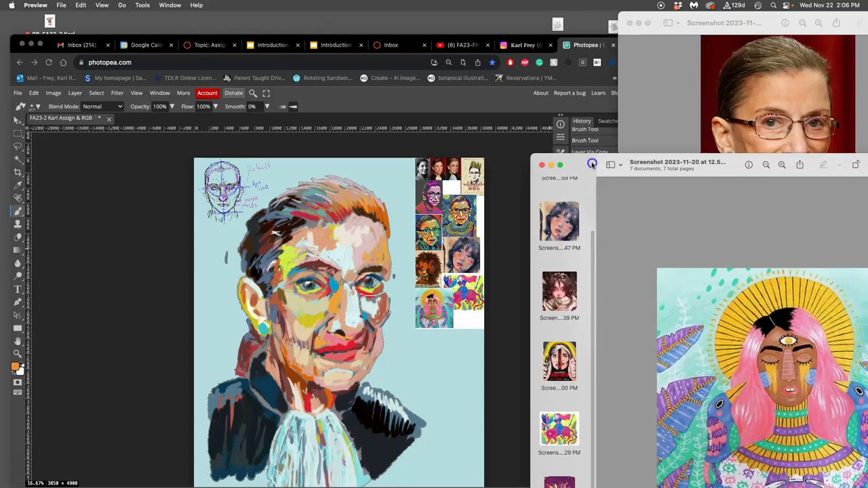
{"action": "left_click", "coordinate": [717, 101]}
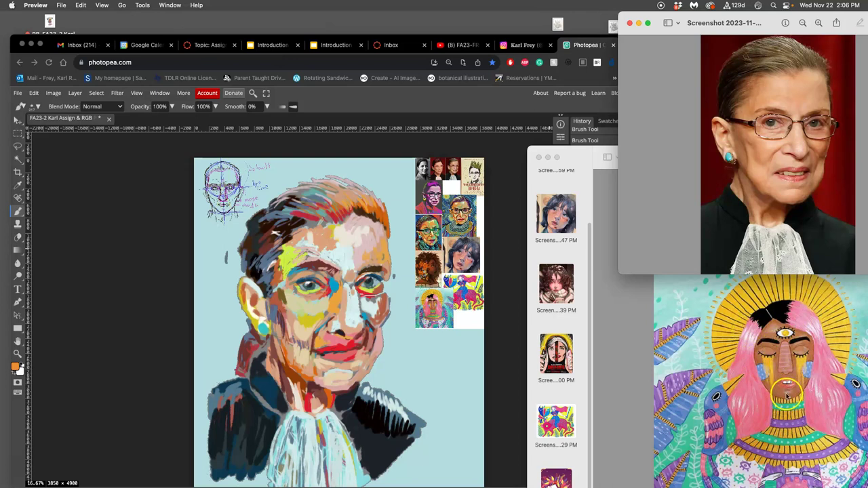
{"action": "left_click", "coordinate": [436, 339]}
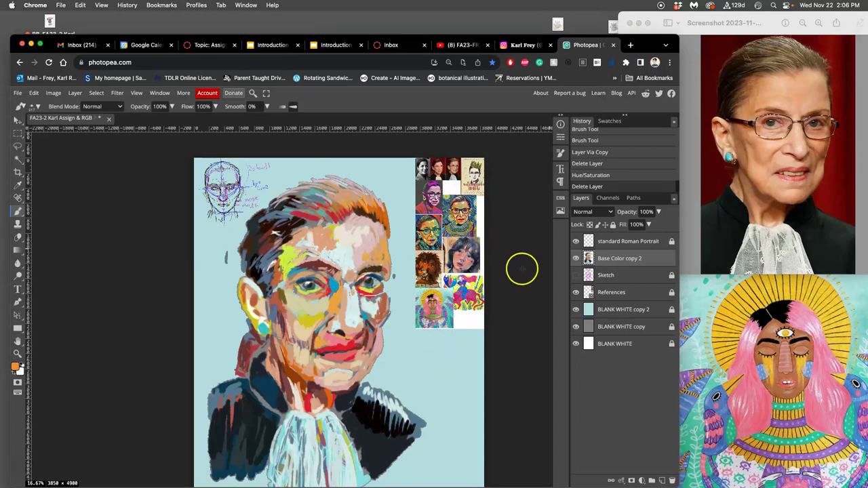
Lock Base Color copy 2 and add a new layer above it named 'Refined Paint'
{"action": "left_click", "coordinate": [613, 224]}
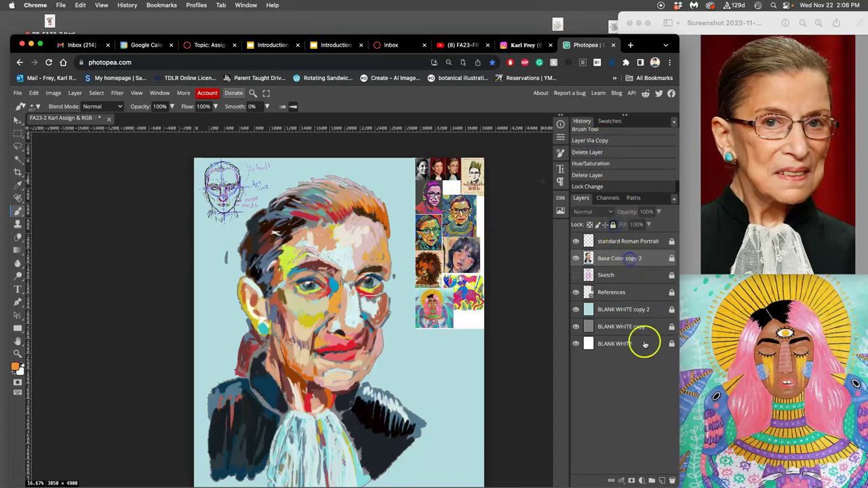
{"action": "left_click", "coordinate": [662, 480]}
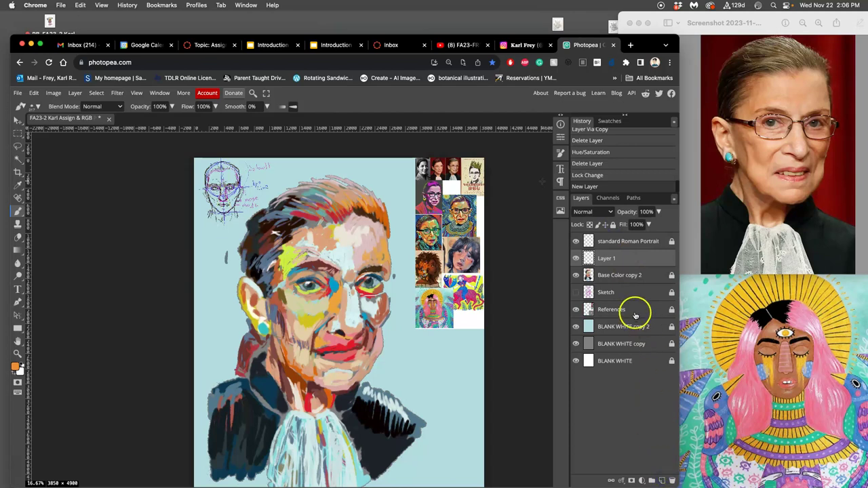
{"action": "double_click", "coordinate": [604, 260]}
{"action": "type", "text": "Refined"}
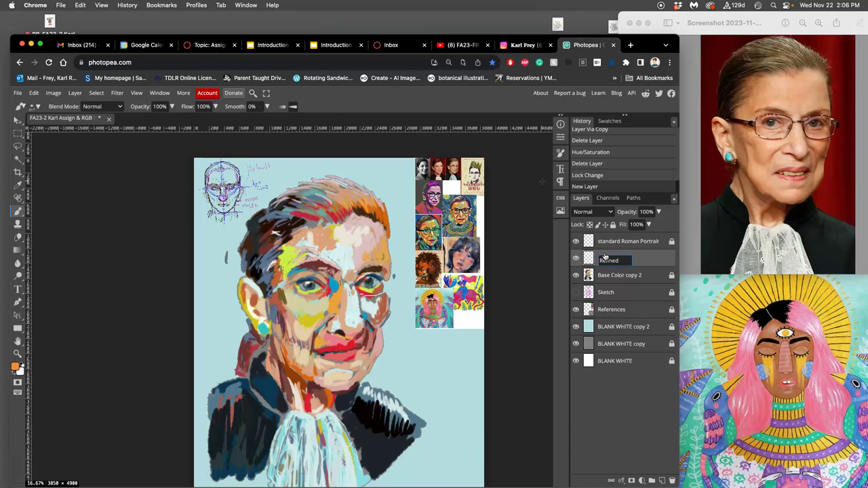
{"action": "type", "text": " Pain"}
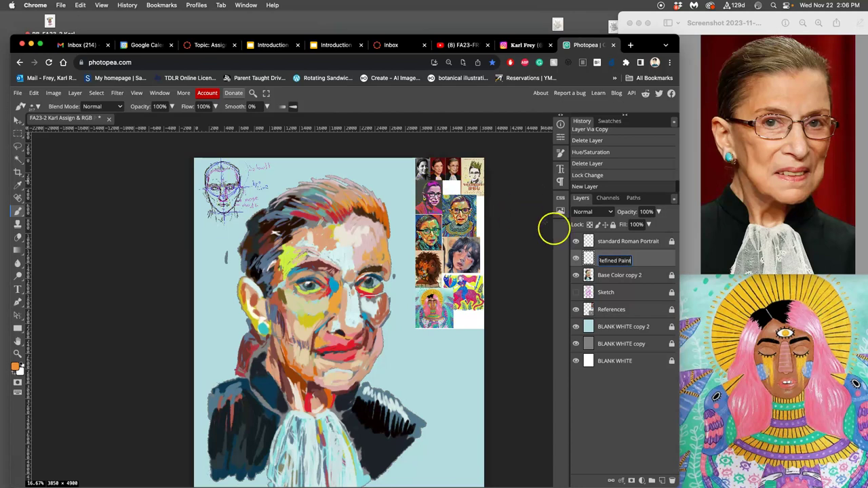
{"action": "type", "text": "t"}
{"action": "key", "text": "Return"}
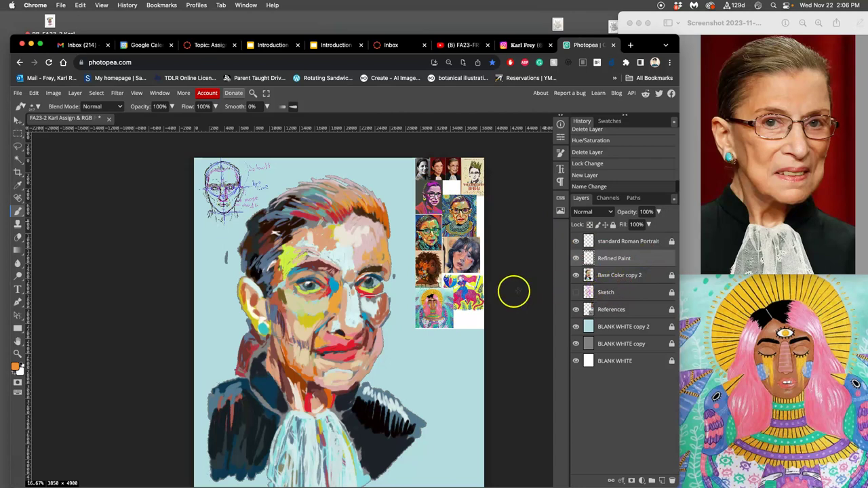
{"action": "left_click", "coordinate": [646, 328]}
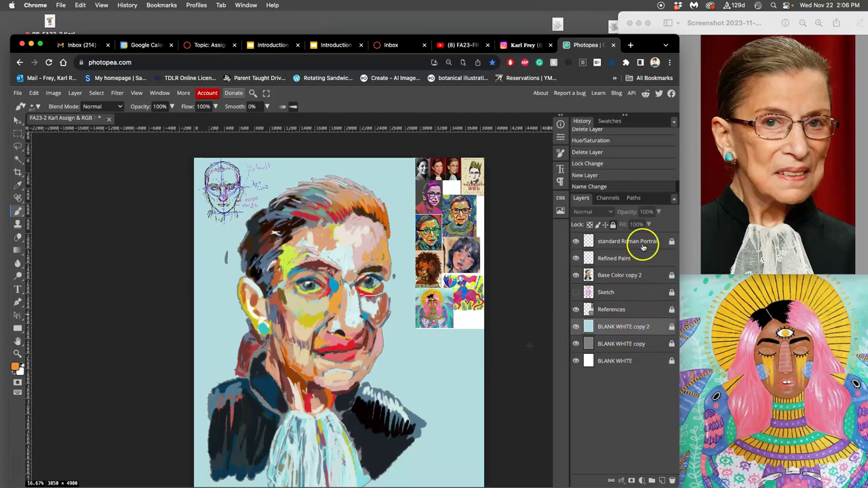
Unlock BLANK WHITE copy 2 and lay a top-to-bottom gradient at 32% opacity over it
{"action": "left_click", "coordinate": [613, 225]}
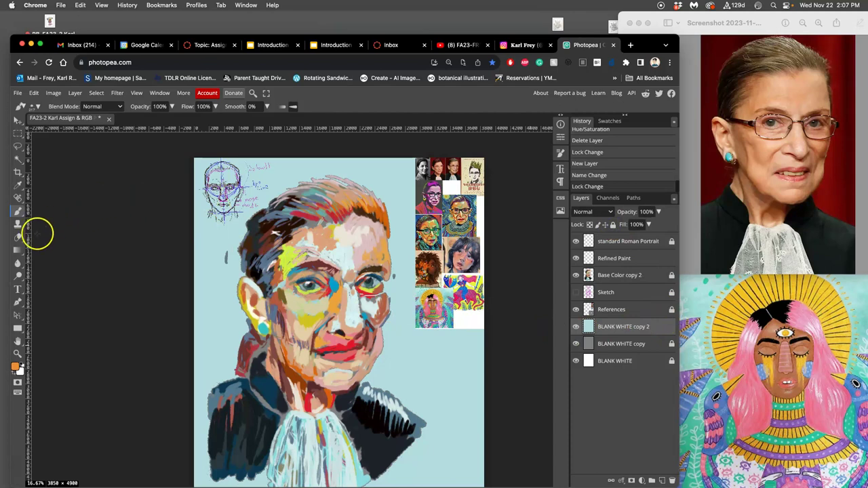
{"action": "left_click", "coordinate": [17, 251]}
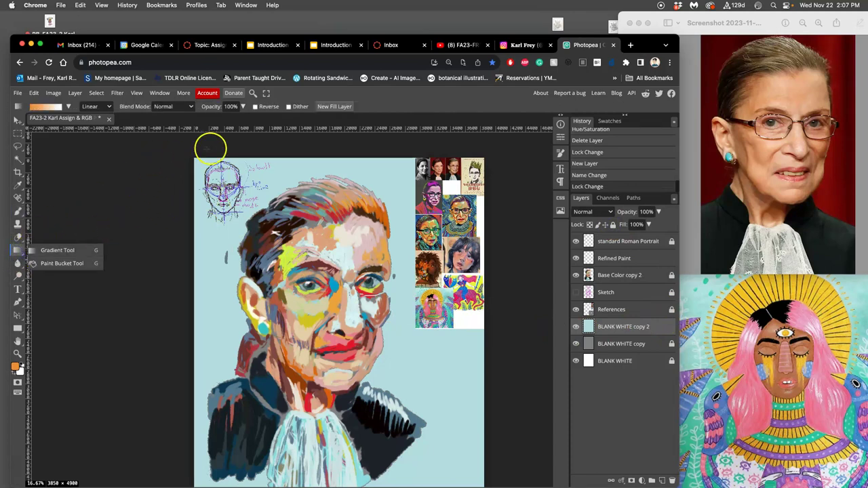
{"action": "left_click", "coordinate": [230, 106]}
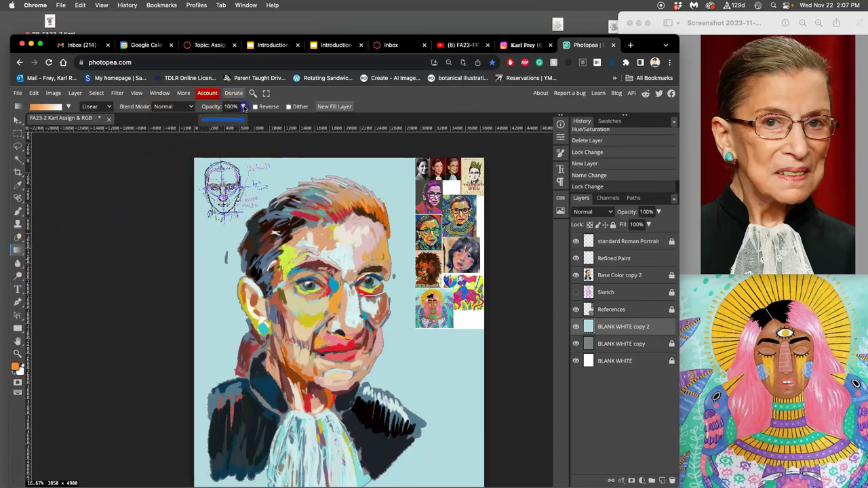
{"action": "left_click_drag", "start_coordinate": [225, 120], "coordinate": [217, 119]}
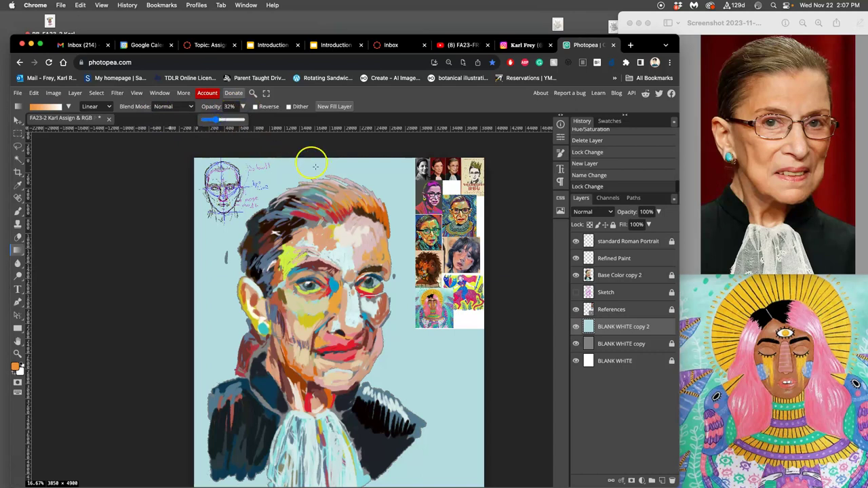
{"action": "left_click_drag", "start_coordinate": [299, 144], "coordinate": [360, 484]}
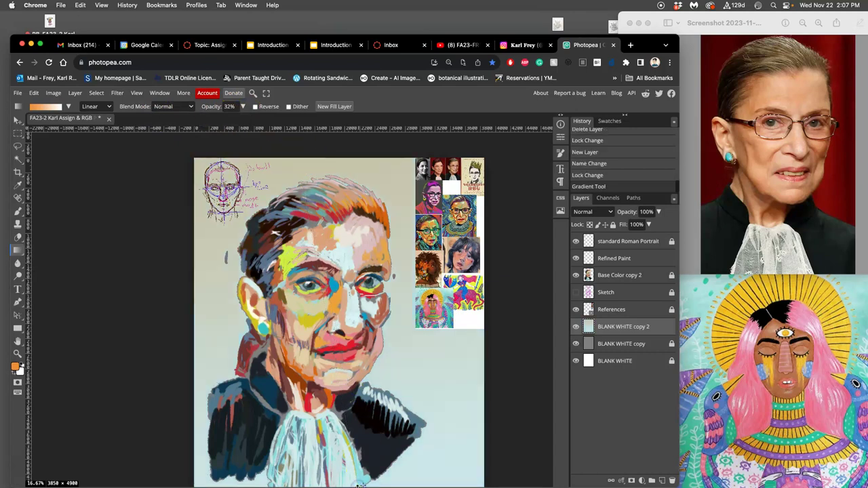
{"action": "key", "text": "super+minus"}
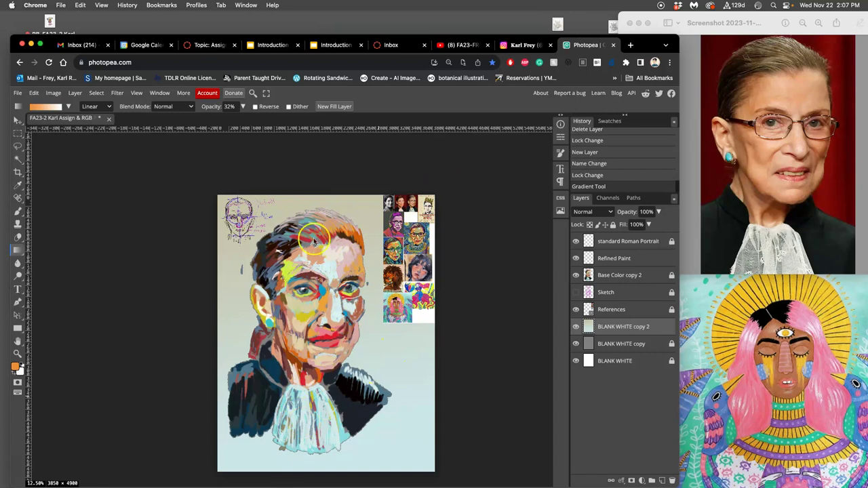
{"action": "scroll", "coordinate": [361, 326], "scroll_direction": "up", "scroll_amount": 1}
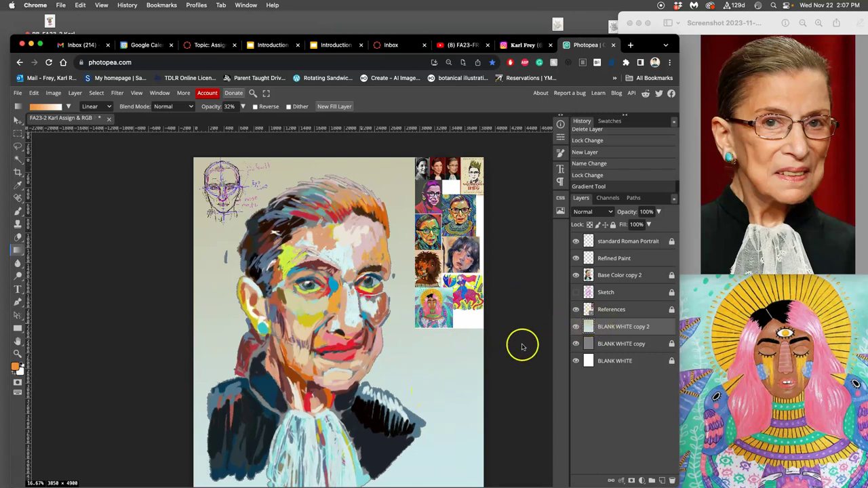
Lock BLANK WHITE copy 2, then select and unlock the Base Color copy 2 layer
{"action": "left_click", "coordinate": [613, 224]}
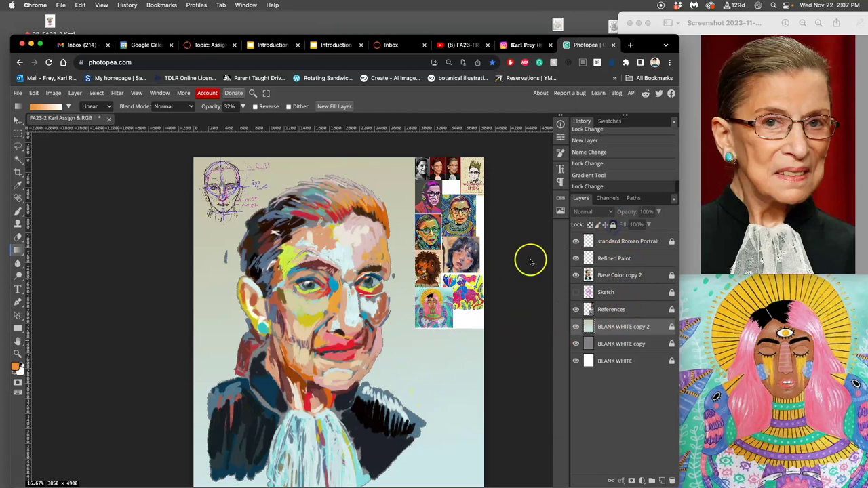
{"action": "left_click", "coordinate": [619, 274]}
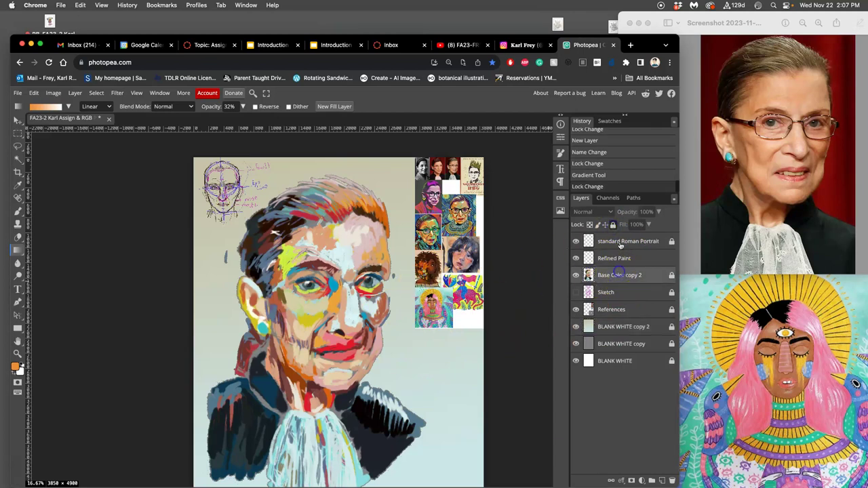
{"action": "left_click", "coordinate": [614, 224]}
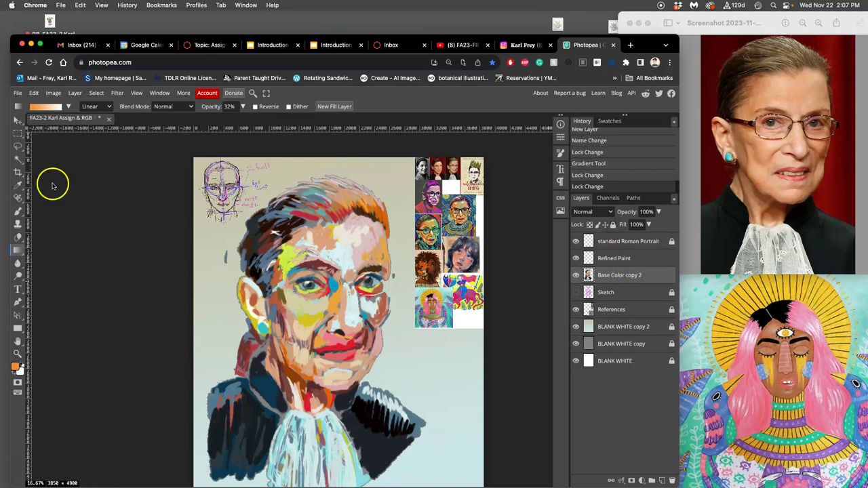
Lasso and delete the stray paint marks beside the ear and right cheek
{"action": "left_click", "coordinate": [18, 146]}
{"action": "left_click_drag", "start_coordinate": [229, 279], "coordinate": [231, 241]}
{"action": "key", "text": "Delete"}
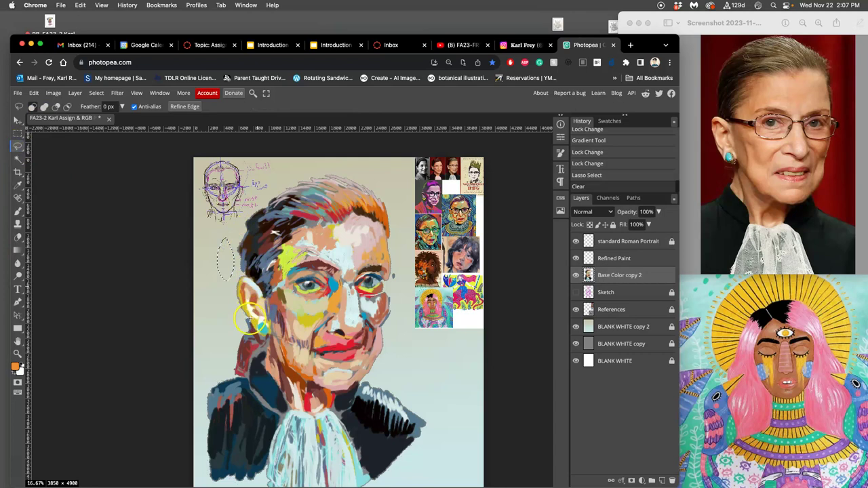
{"action": "left_click_drag", "start_coordinate": [231, 317], "coordinate": [227, 306]}
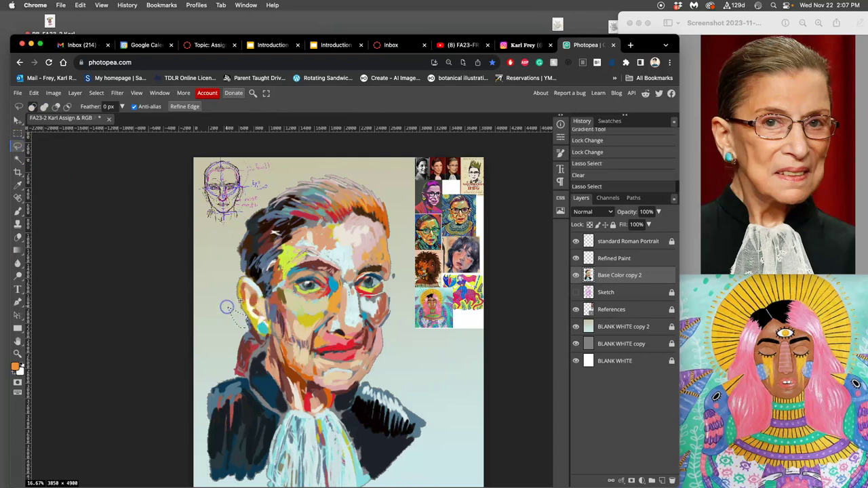
{"action": "key", "text": "Delete"}
{"action": "key", "text": "super+d"}
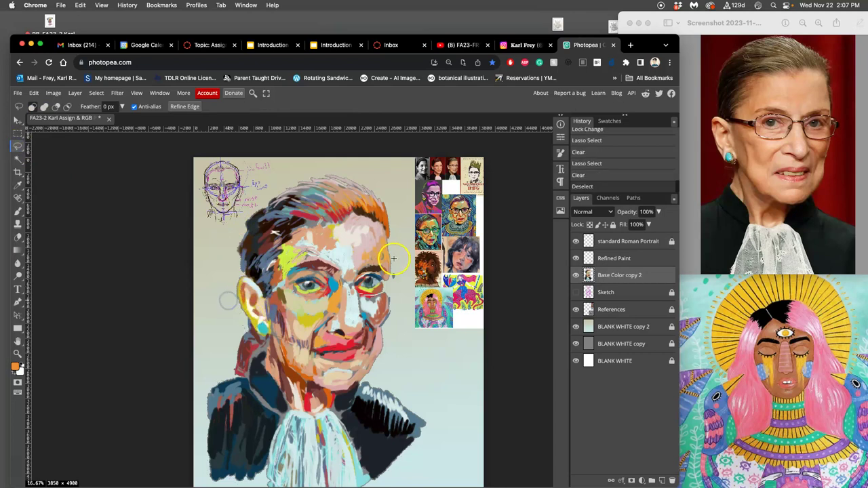
{"action": "left_click_drag", "start_coordinate": [395, 286], "coordinate": [397, 271]}
{"action": "key", "text": "Delete"}
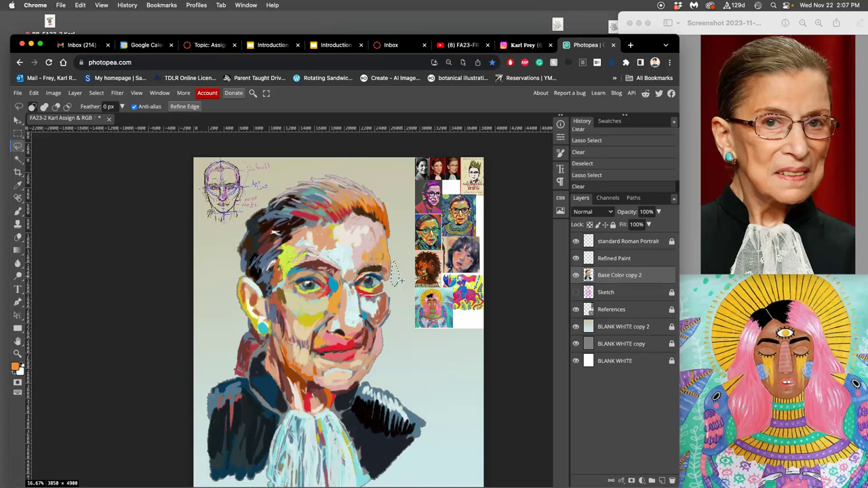
{"action": "key", "text": "super+d"}
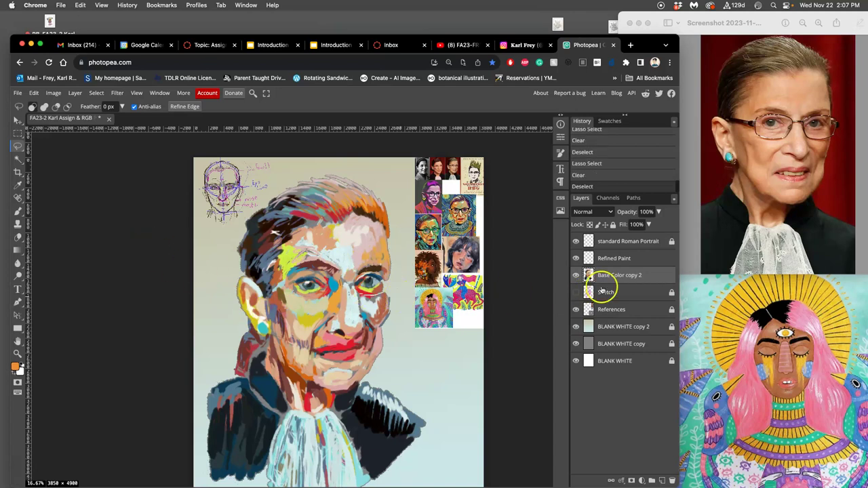
{"action": "left_click", "coordinate": [630, 293]}
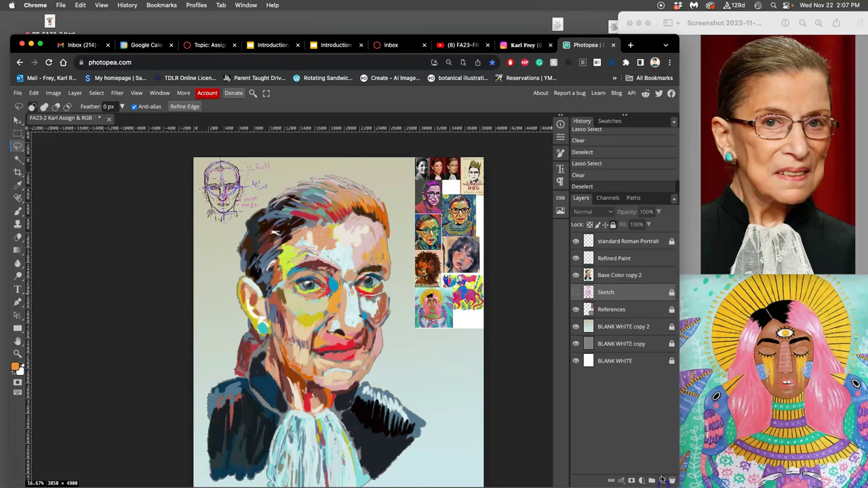
On a new layer, brush small paint touches around the left and right eyes
{"action": "left_click", "coordinate": [662, 481]}
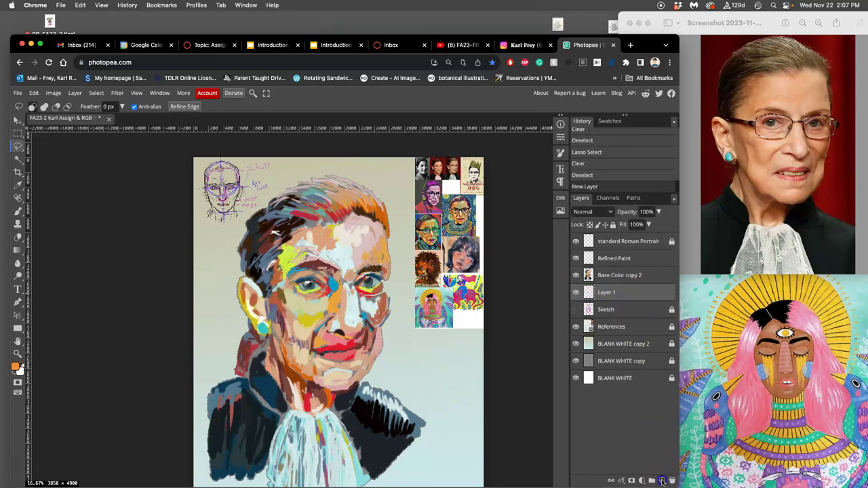
{"action": "left_click", "coordinate": [19, 212]}
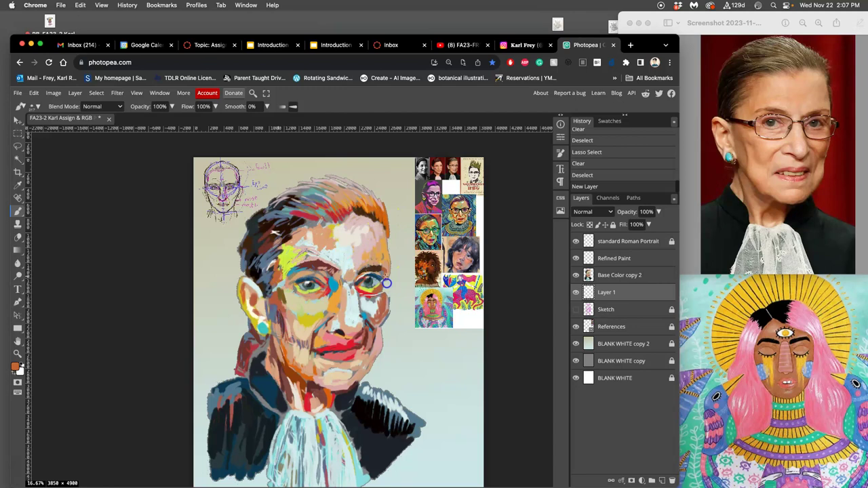
{"action": "left_click", "coordinate": [384, 280]}
{"action": "left_click_drag", "start_coordinate": [383, 285], "coordinate": [380, 295]}
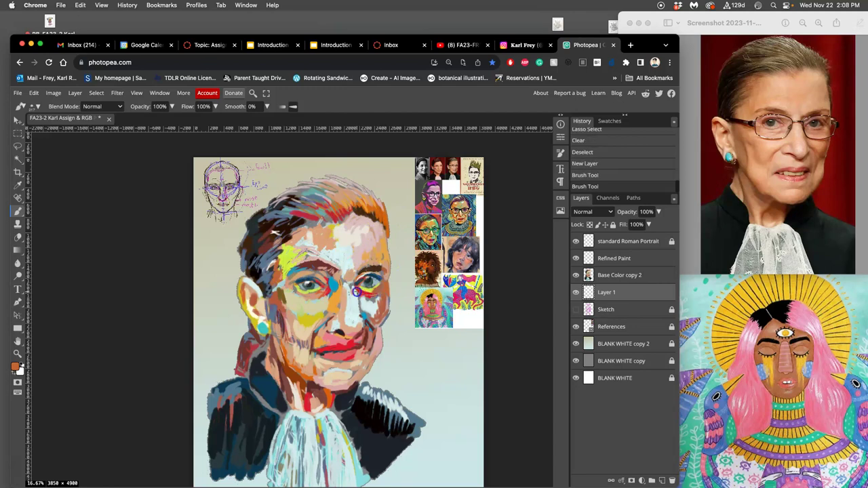
{"action": "left_click", "coordinate": [285, 285]}
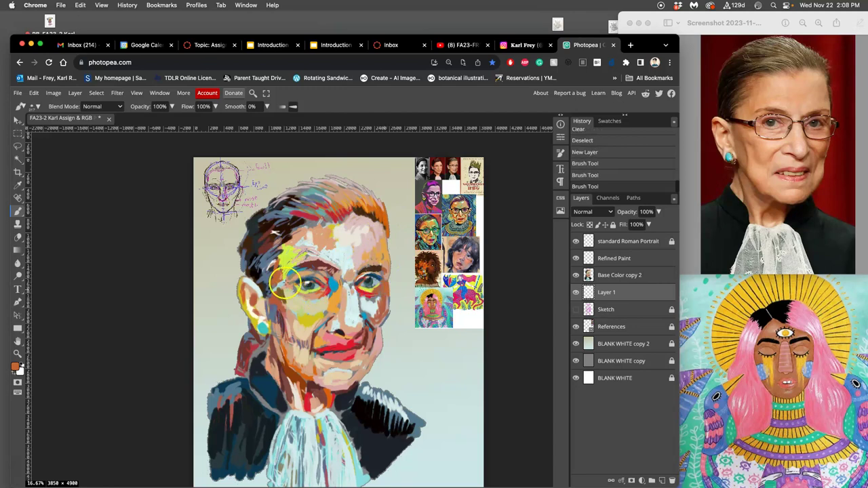
{"action": "left_click", "coordinate": [275, 286]}
{"action": "left_click", "coordinate": [378, 263]}
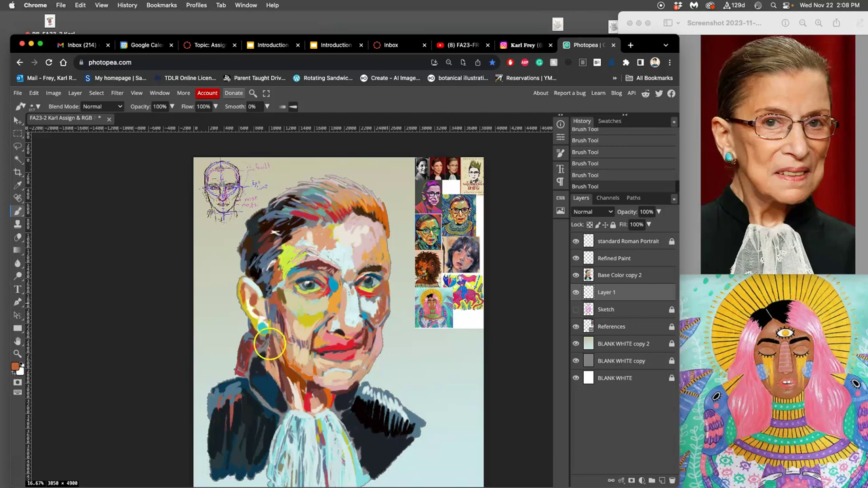
Merge the eye touch-ups into Base Color copy 2 and hide the Sketch layer
{"action": "left_click", "coordinate": [625, 277], "text": "shift"}
{"action": "key", "text": "super+e"}
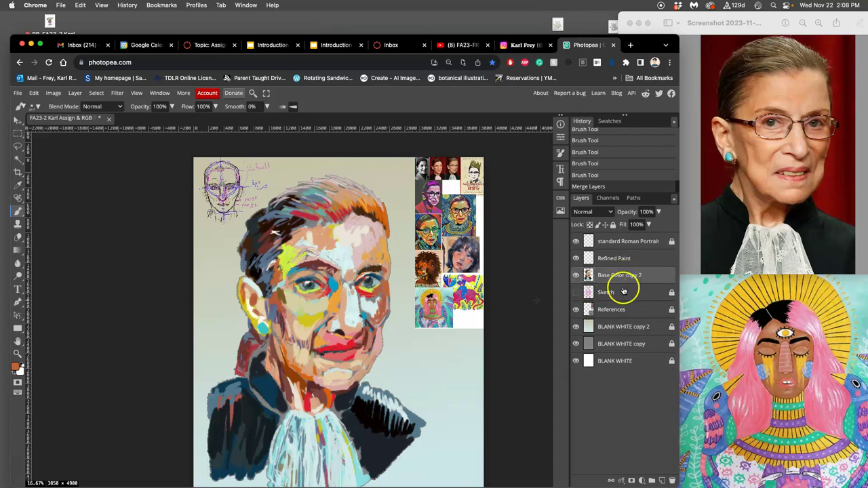
{"action": "left_click", "coordinate": [576, 275]}
{"action": "left_click", "coordinate": [576, 275]}
{"action": "left_click", "coordinate": [576, 292]}
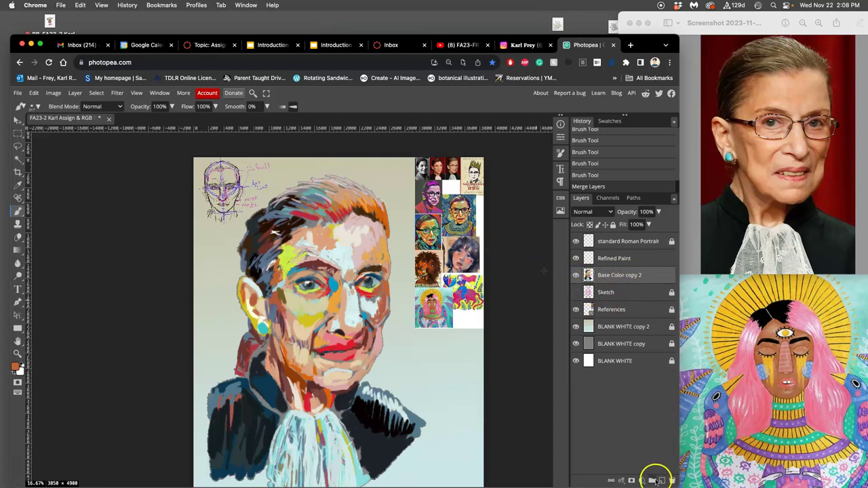
Paint hair dabs on a new layer below Base Color copy 2, then merge them into it
{"action": "left_click", "coordinate": [662, 480]}
{"action": "left_click_drag", "start_coordinate": [613, 276], "coordinate": [610, 298]}
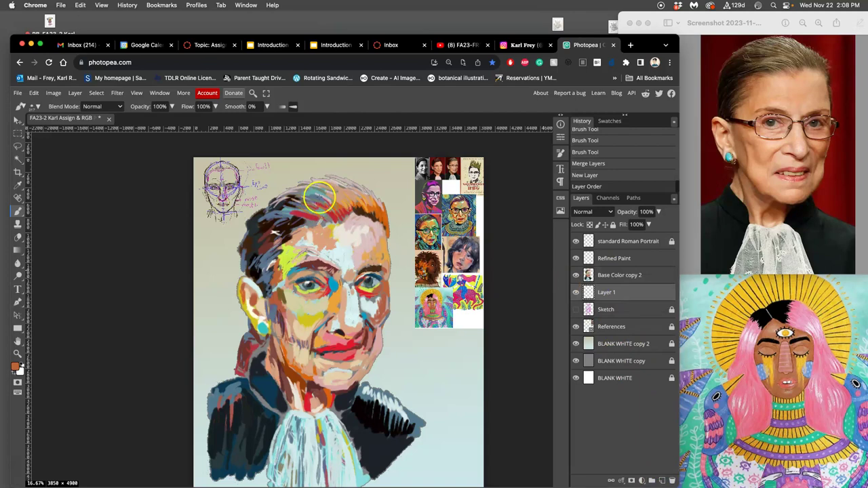
{"action": "left_click", "coordinate": [291, 169]}
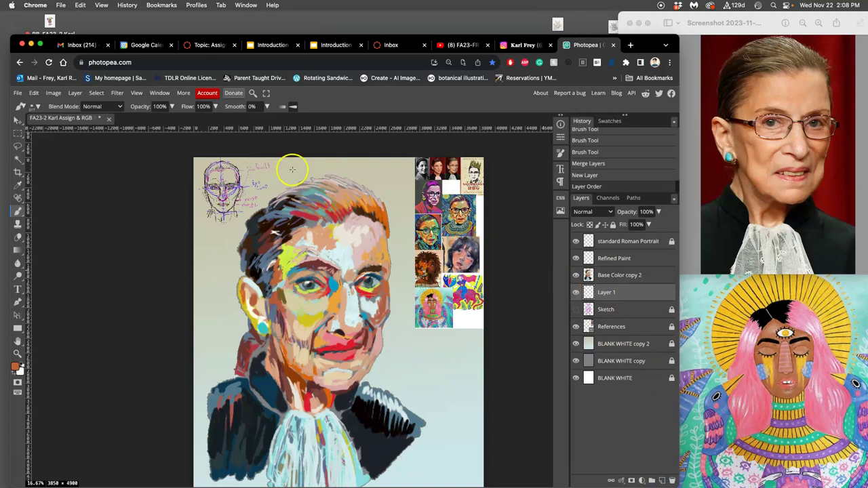
{"action": "left_click", "coordinate": [256, 217]}
{"action": "left_click", "coordinate": [252, 224]}
{"action": "left_click", "coordinate": [257, 214]}
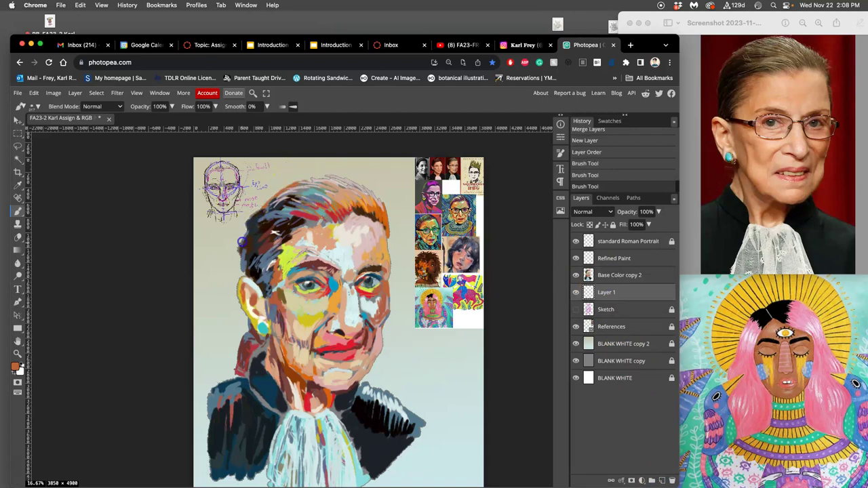
{"action": "left_click", "coordinate": [240, 242]}
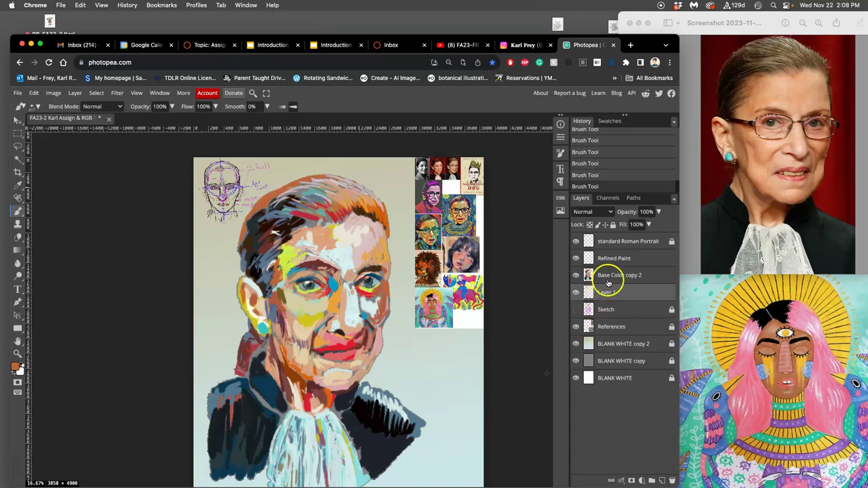
{"action": "left_click", "coordinate": [610, 277]}
{"action": "key", "text": "super+e"}
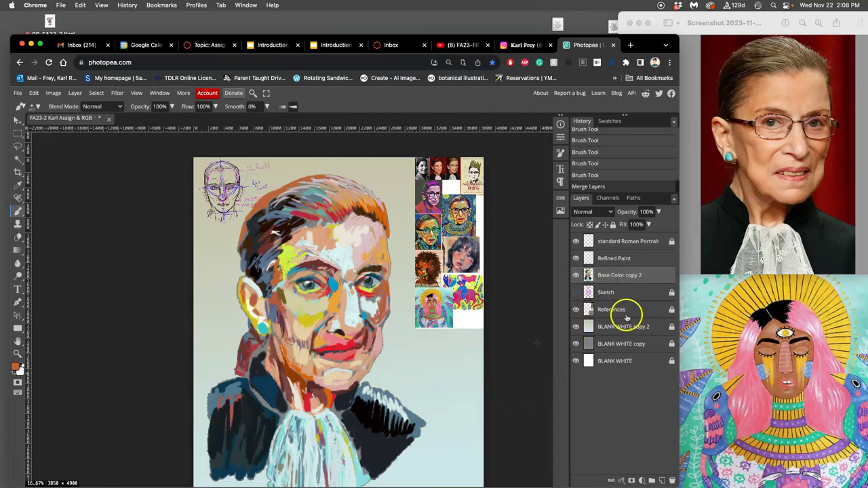
Add a last face dab, lock Base Color copy 2, select Refined Paint and save
{"action": "left_click", "coordinate": [245, 276]}
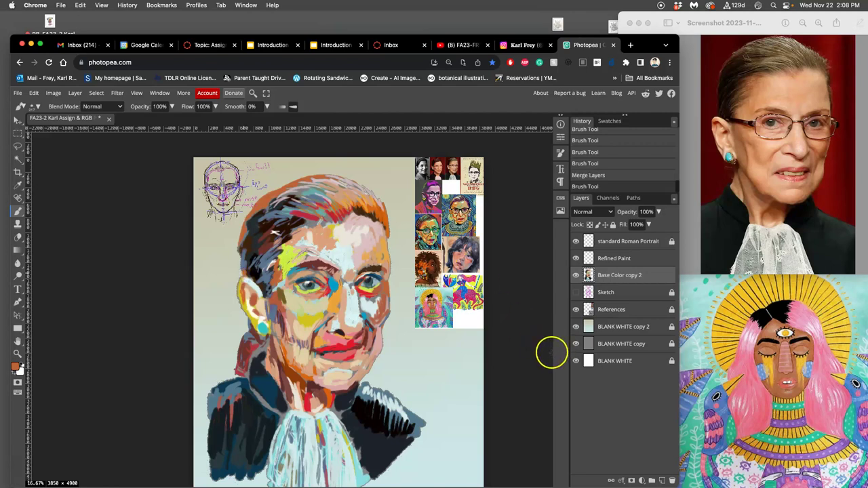
{"action": "left_click", "coordinate": [614, 224]}
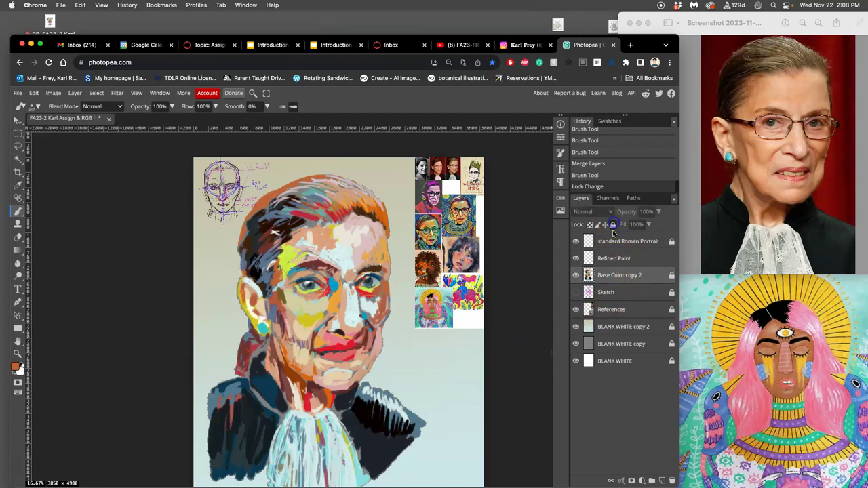
{"action": "left_click", "coordinate": [625, 262]}
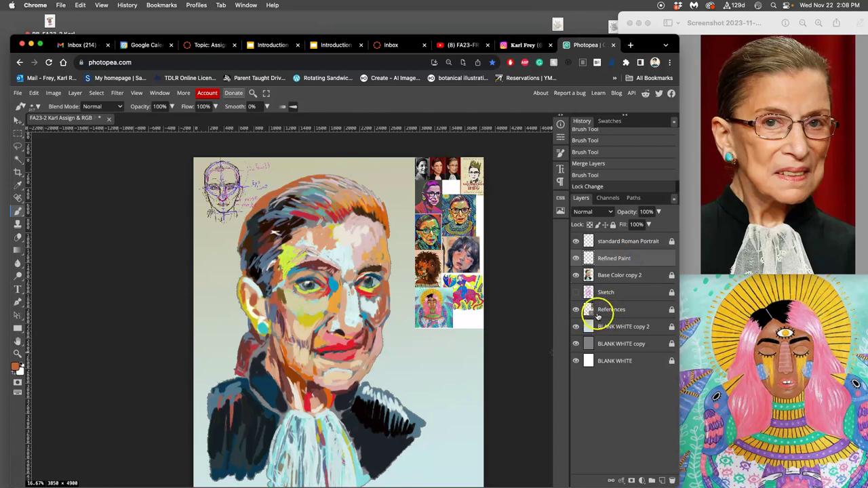
{"action": "key", "text": "super+s"}
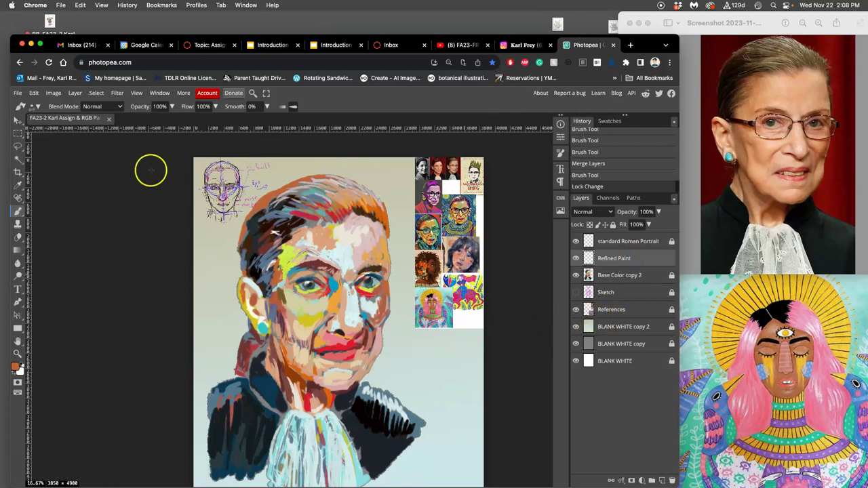
Create a new white document 1000 × 1000 pixels
{"action": "left_click", "coordinate": [17, 93]}
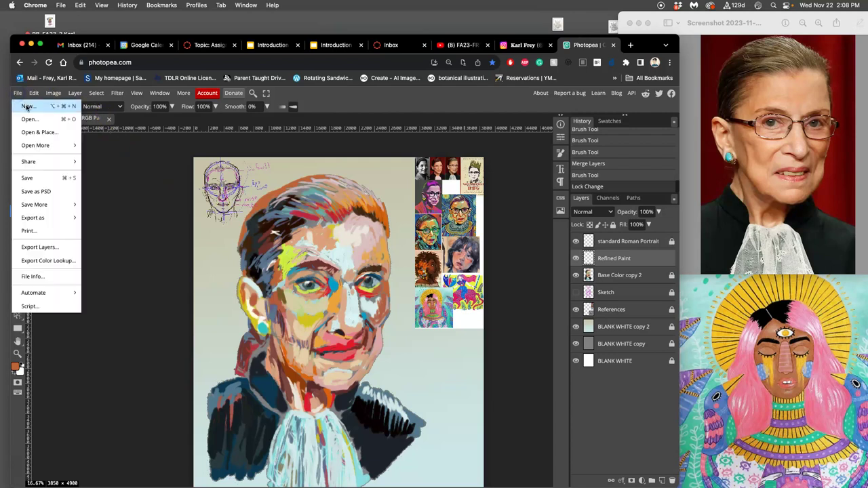
{"action": "left_click", "coordinate": [27, 107]}
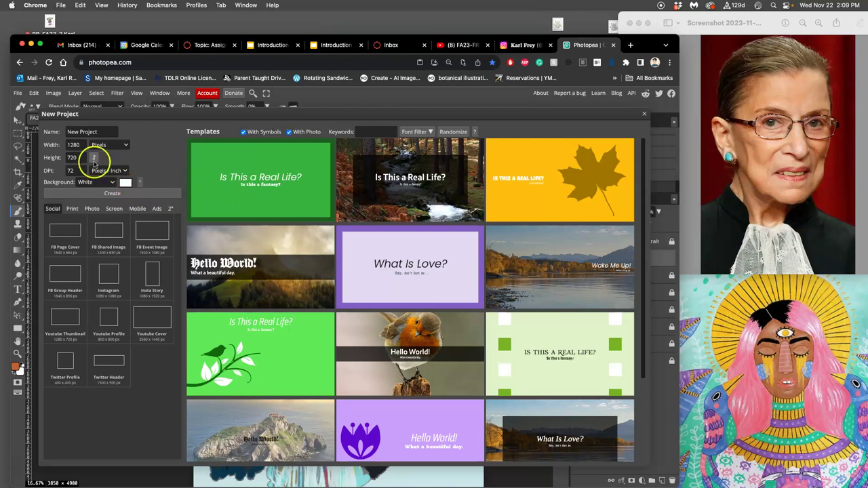
{"action": "double_click", "coordinate": [73, 146]}
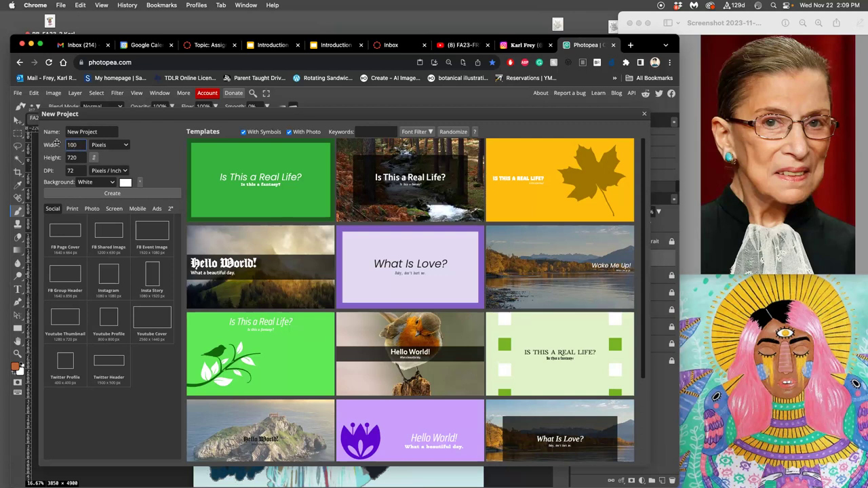
{"action": "left_click", "coordinate": [63, 145]}
{"action": "type", "text": "0"}
{"action": "left_click", "coordinate": [72, 157]}
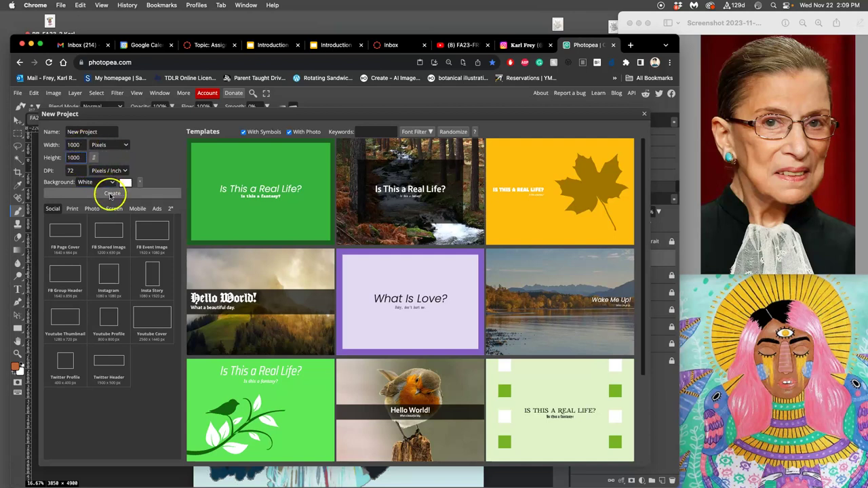
{"action": "left_click", "coordinate": [112, 195]}
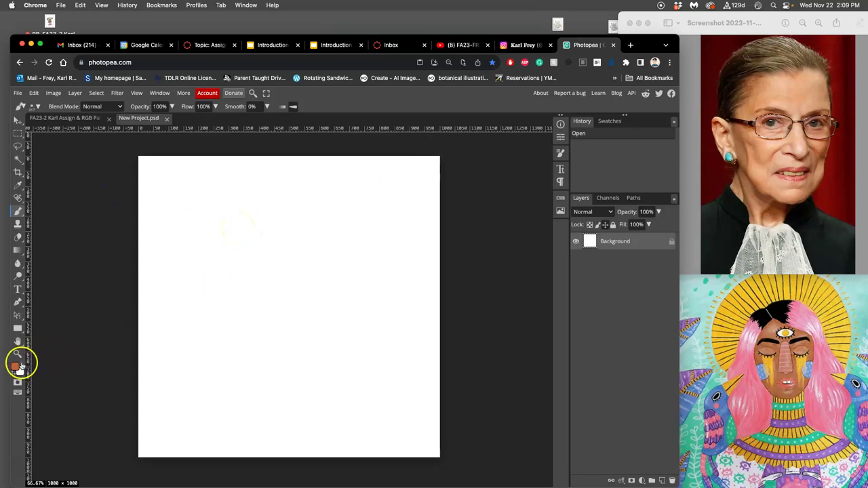
Reset colours to black and white and brush the first diagonal black scribble strokes
{"action": "left_click", "coordinate": [14, 374]}
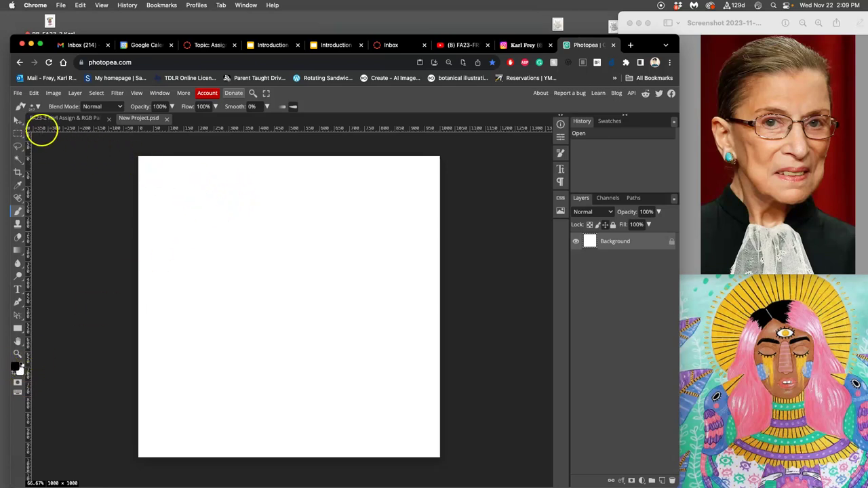
{"action": "left_click_drag", "start_coordinate": [213, 186], "coordinate": [182, 236]}
{"action": "mouse_move", "coordinate": [242, 196]}
{"action": "left_mouse_down"}
{"action": "mouse_move", "coordinate": [175, 287]}
{"action": "mouse_move", "coordinate": [193, 244]}
{"action": "mouse_move", "coordinate": [175, 253]}
{"action": "mouse_move", "coordinate": [164, 227]}
{"action": "mouse_move", "coordinate": [170, 192]}
{"action": "mouse_move", "coordinate": [178, 179]}
{"action": "mouse_move", "coordinate": [209, 175]}
{"action": "mouse_move", "coordinate": [206, 203]}
{"action": "mouse_move", "coordinate": [169, 260]}
{"action": "mouse_move", "coordinate": [190, 274]}
{"action": "mouse_move", "coordinate": [189, 325]}
{"action": "mouse_move", "coordinate": [221, 250]}
{"action": "mouse_move", "coordinate": [237, 290]}
{"action": "mouse_move", "coordinate": [201, 356]}
{"action": "mouse_move", "coordinate": [245, 315]}
{"action": "mouse_move", "coordinate": [247, 338]}
{"action": "mouse_move", "coordinate": [273, 318]}
{"action": "mouse_move", "coordinate": [270, 349]}
{"action": "mouse_move", "coordinate": [271, 262]}
{"action": "mouse_move", "coordinate": [244, 263]}
{"action": "mouse_move", "coordinate": [213, 288]}
{"action": "mouse_move", "coordinate": [194, 276]}
{"action": "mouse_move", "coordinate": [202, 268]}
{"action": "mouse_move", "coordinate": [190, 308]}
{"action": "mouse_move", "coordinate": [236, 216]}
{"action": "mouse_move", "coordinate": [230, 230]}
{"action": "mouse_move", "coordinate": [219, 230]}
{"action": "mouse_move", "coordinate": [202, 208]}
{"action": "mouse_move", "coordinate": [150, 247]}
{"action": "mouse_move", "coordinate": [166, 177]}
{"action": "mouse_move", "coordinate": [183, 203]}
{"action": "mouse_move", "coordinate": [262, 175]}
{"action": "mouse_move", "coordinate": [298, 205]}
{"action": "mouse_move", "coordinate": [295, 247]}
{"action": "mouse_move", "coordinate": [325, 250]}
{"action": "mouse_move", "coordinate": [338, 287]}
{"action": "mouse_move", "coordinate": [326, 313]}
{"action": "mouse_move", "coordinate": [338, 277]}
{"action": "mouse_move", "coordinate": [302, 316]}
{"action": "mouse_move", "coordinate": [272, 329]}
{"action": "mouse_move", "coordinate": [237, 362]}
{"action": "mouse_move", "coordinate": [236, 308]}
{"action": "mouse_move", "coordinate": [222, 296]}
{"action": "mouse_move", "coordinate": [250, 332]}
{"action": "mouse_move", "coordinate": [327, 317]}
{"action": "mouse_move", "coordinate": [334, 339]}
{"action": "mouse_move", "coordinate": [348, 302]}
{"action": "mouse_move", "coordinate": [314, 309]}
{"action": "mouse_move", "coordinate": [318, 291]}
{"action": "mouse_move", "coordinate": [343, 357]}
{"action": "mouse_move", "coordinate": [348, 344]}
{"action": "mouse_move", "coordinate": [305, 380]}
{"action": "mouse_move", "coordinate": [295, 377]}
{"action": "mouse_move", "coordinate": [282, 368]}
{"action": "mouse_move", "coordinate": [358, 347]}
{"action": "mouse_move", "coordinate": [368, 368]}
{"action": "mouse_move", "coordinate": [376, 355]}
{"action": "mouse_move", "coordinate": [364, 363]}
{"action": "mouse_move", "coordinate": [380, 277]}
{"action": "mouse_move", "coordinate": [287, 349]}
{"action": "mouse_move", "coordinate": [278, 339]}
{"action": "mouse_move", "coordinate": [219, 374]}
{"action": "mouse_move", "coordinate": [194, 285]}
{"action": "mouse_move", "coordinate": [169, 275]}
{"action": "mouse_move", "coordinate": [299, 203]}
{"action": "mouse_move", "coordinate": [333, 210]}
{"action": "mouse_move", "coordinate": [349, 243]}
{"action": "mouse_move", "coordinate": [348, 278]}
{"action": "left_mouse_up"}
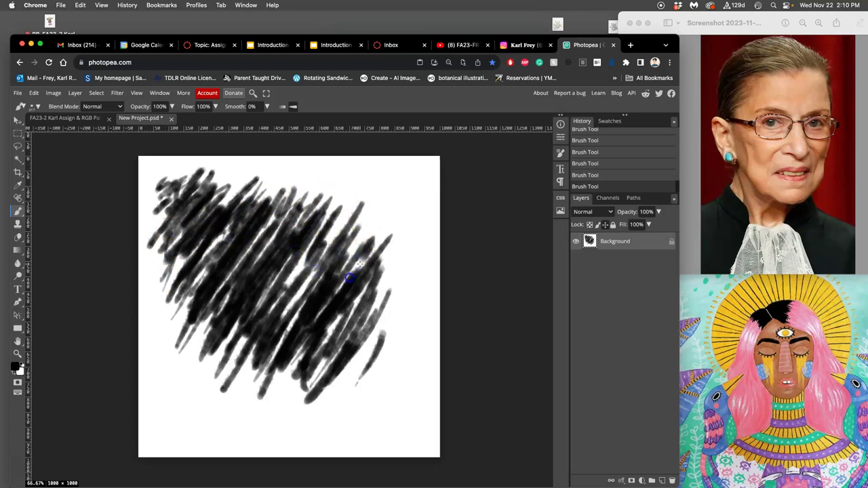
{"action": "mouse_move", "coordinate": [373, 233]}
{"action": "left_mouse_down"}
{"action": "mouse_move", "coordinate": [342, 266]}
{"action": "mouse_move", "coordinate": [342, 258]}
{"action": "mouse_move", "coordinate": [368, 236]}
{"action": "mouse_move", "coordinate": [330, 331]}
{"action": "mouse_move", "coordinate": [393, 319]}
{"action": "mouse_move", "coordinate": [351, 412]}
{"action": "mouse_move", "coordinate": [338, 407]}
{"action": "mouse_move", "coordinate": [329, 365]}
{"action": "mouse_move", "coordinate": [333, 402]}
{"action": "mouse_move", "coordinate": [331, 348]}
{"action": "mouse_move", "coordinate": [317, 342]}
{"action": "mouse_move", "coordinate": [287, 383]}
{"action": "mouse_move", "coordinate": [280, 339]}
{"action": "mouse_move", "coordinate": [265, 329]}
{"action": "mouse_move", "coordinate": [292, 262]}
{"action": "mouse_move", "coordinate": [335, 337]}
{"action": "mouse_move", "coordinate": [358, 359]}
{"action": "mouse_move", "coordinate": [393, 364]}
{"action": "mouse_move", "coordinate": [363, 407]}
{"action": "left_mouse_up"}
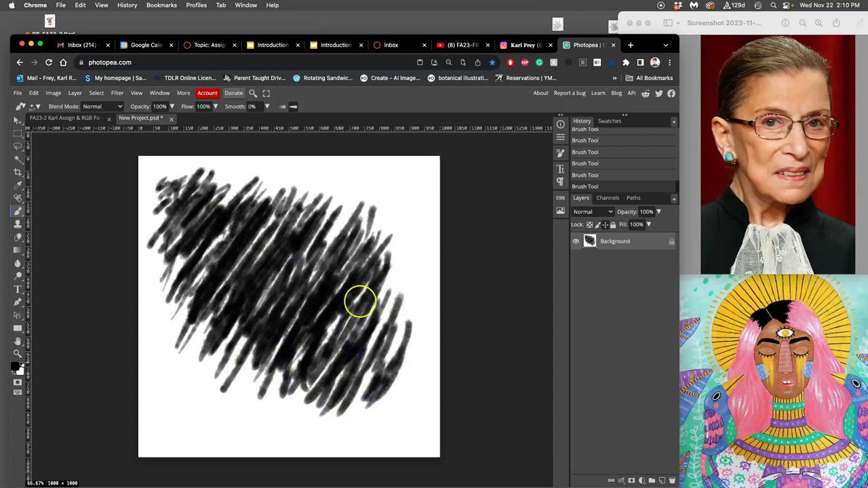
{"action": "mouse_move", "coordinate": [426, 300]}
{"action": "left_mouse_down"}
{"action": "mouse_move", "coordinate": [399, 285]}
{"action": "mouse_move", "coordinate": [393, 295]}
{"action": "mouse_move", "coordinate": [381, 258]}
{"action": "mouse_move", "coordinate": [308, 252]}
{"action": "mouse_move", "coordinate": [280, 224]}
{"action": "left_mouse_up"}
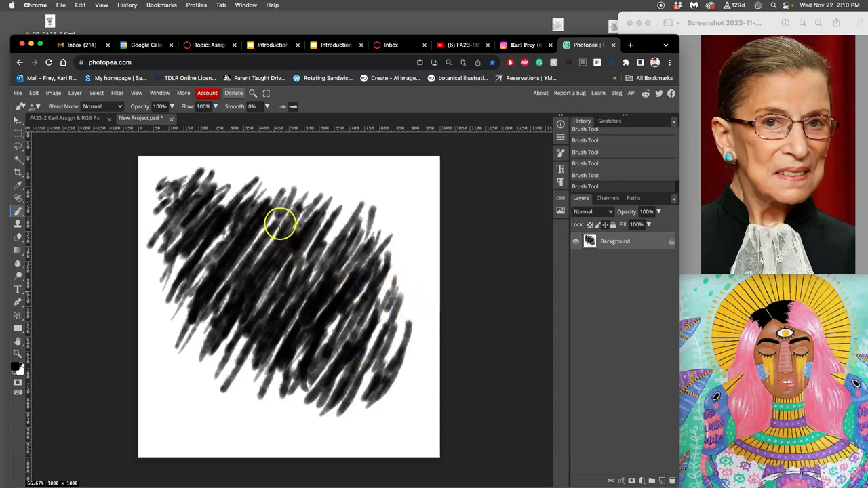
{"action": "left_click", "coordinate": [231, 240]}
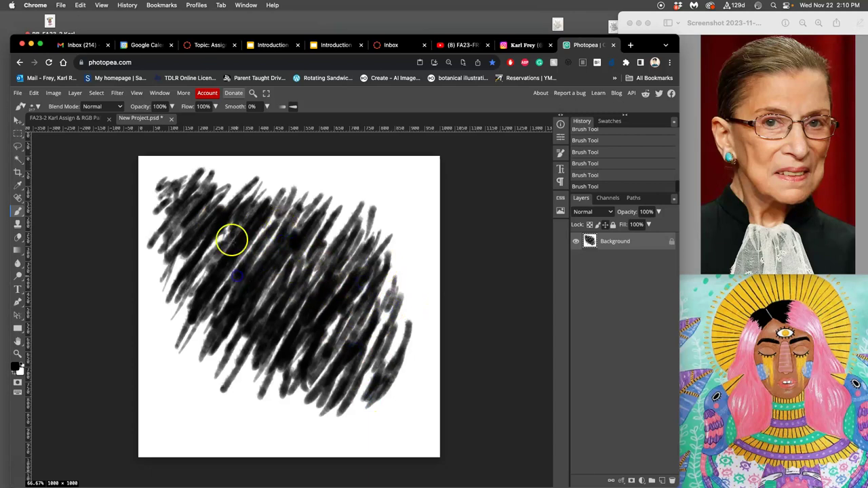
{"action": "left_click", "coordinate": [403, 285]}
{"action": "mouse_move", "coordinate": [386, 310]}
{"action": "left_mouse_down"}
{"action": "mouse_move", "coordinate": [418, 277]}
{"action": "mouse_move", "coordinate": [393, 352]}
{"action": "mouse_move", "coordinate": [397, 275]}
{"action": "mouse_move", "coordinate": [407, 282]}
{"action": "mouse_move", "coordinate": [414, 318]}
{"action": "mouse_move", "coordinate": [425, 321]}
{"action": "mouse_move", "coordinate": [417, 386]}
{"action": "mouse_move", "coordinate": [399, 424]}
{"action": "mouse_move", "coordinate": [397, 416]}
{"action": "mouse_move", "coordinate": [375, 423]}
{"action": "mouse_move", "coordinate": [378, 397]}
{"action": "mouse_move", "coordinate": [367, 376]}
{"action": "mouse_move", "coordinate": [324, 416]}
{"action": "mouse_move", "coordinate": [267, 385]}
{"action": "mouse_move", "coordinate": [263, 401]}
{"action": "mouse_move", "coordinate": [278, 395]}
{"action": "mouse_move", "coordinate": [277, 379]}
{"action": "mouse_move", "coordinate": [261, 415]}
{"action": "mouse_move", "coordinate": [234, 403]}
{"action": "mouse_move", "coordinate": [228, 380]}
{"action": "mouse_move", "coordinate": [246, 388]}
{"action": "mouse_move", "coordinate": [243, 406]}
{"action": "mouse_move", "coordinate": [225, 374]}
{"action": "mouse_move", "coordinate": [229, 343]}
{"action": "mouse_move", "coordinate": [212, 386]}
{"action": "mouse_move", "coordinate": [196, 333]}
{"action": "mouse_move", "coordinate": [171, 331]}
{"action": "mouse_move", "coordinate": [163, 300]}
{"action": "left_mouse_up"}
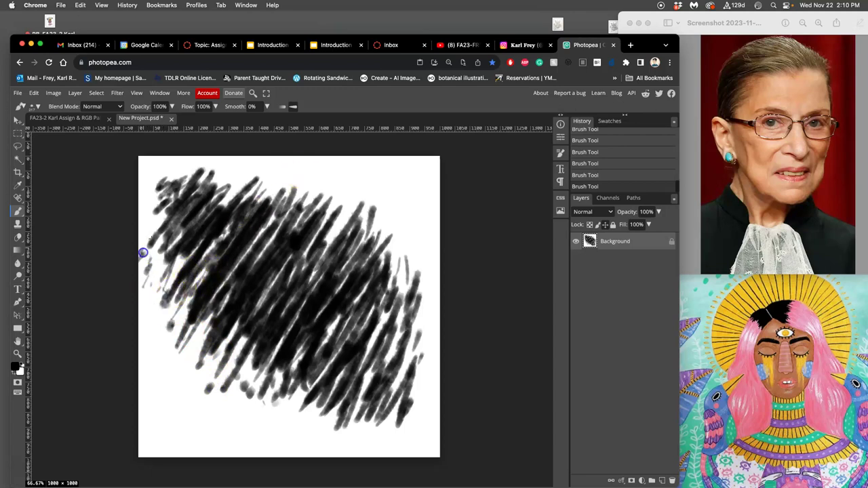
Thicken the scribble with more black strokes along all its edges until dense
{"action": "mouse_move", "coordinate": [143, 252]}
{"action": "left_mouse_down"}
{"action": "mouse_move", "coordinate": [158, 303]}
{"action": "mouse_move", "coordinate": [167, 291]}
{"action": "left_mouse_up"}
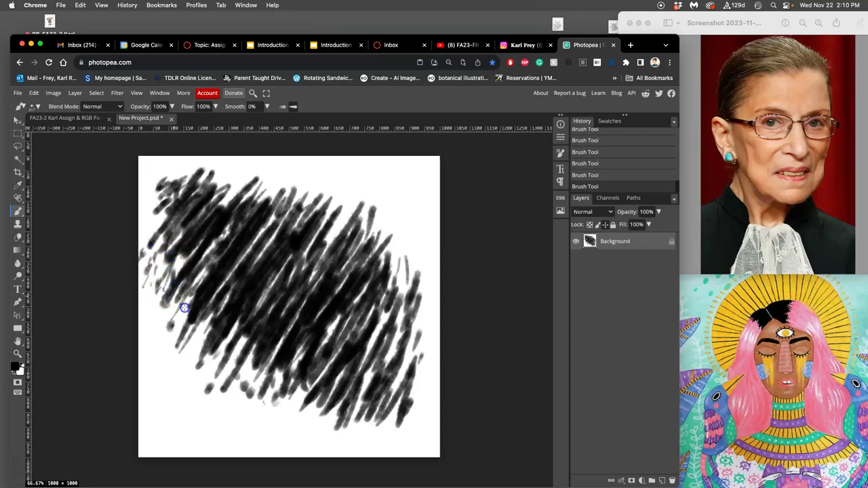
{"action": "left_click_drag", "start_coordinate": [193, 330], "coordinate": [180, 363]}
{"action": "left_click_drag", "start_coordinate": [273, 219], "coordinate": [322, 237]}
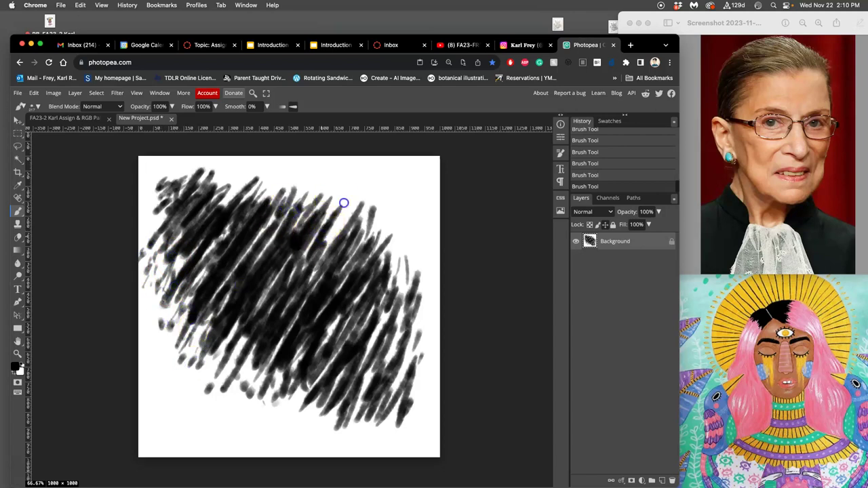
{"action": "mouse_move", "coordinate": [311, 194]}
{"action": "left_mouse_down"}
{"action": "mouse_move", "coordinate": [249, 195]}
{"action": "mouse_move", "coordinate": [230, 173]}
{"action": "mouse_move", "coordinate": [234, 196]}
{"action": "left_mouse_up"}
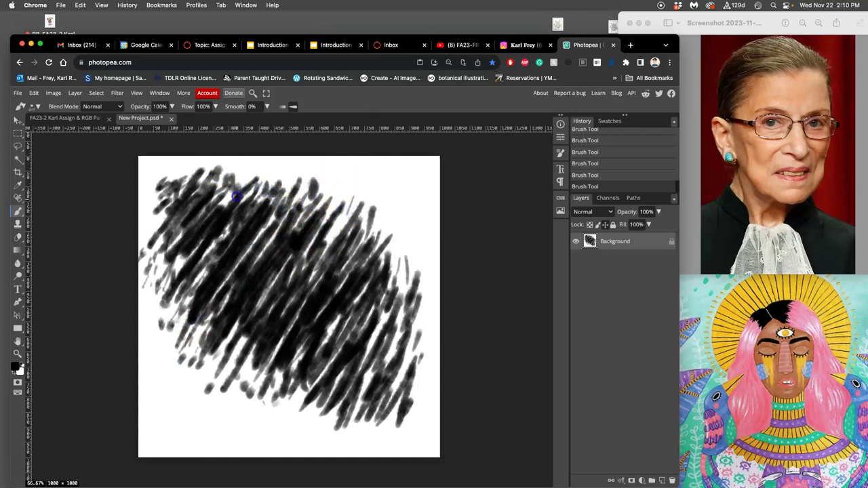
{"action": "mouse_move", "coordinate": [335, 231]}
{"action": "left_mouse_down"}
{"action": "mouse_move", "coordinate": [349, 213]}
{"action": "mouse_move", "coordinate": [384, 201]}
{"action": "mouse_move", "coordinate": [384, 364]}
{"action": "left_mouse_up"}
{"action": "mouse_move", "coordinate": [338, 397]}
{"action": "left_mouse_down"}
{"action": "mouse_move", "coordinate": [315, 418]}
{"action": "mouse_move", "coordinate": [300, 398]}
{"action": "mouse_move", "coordinate": [281, 422]}
{"action": "mouse_move", "coordinate": [280, 403]}
{"action": "mouse_move", "coordinate": [269, 405]}
{"action": "mouse_move", "coordinate": [289, 382]}
{"action": "mouse_move", "coordinate": [316, 403]}
{"action": "left_mouse_up"}
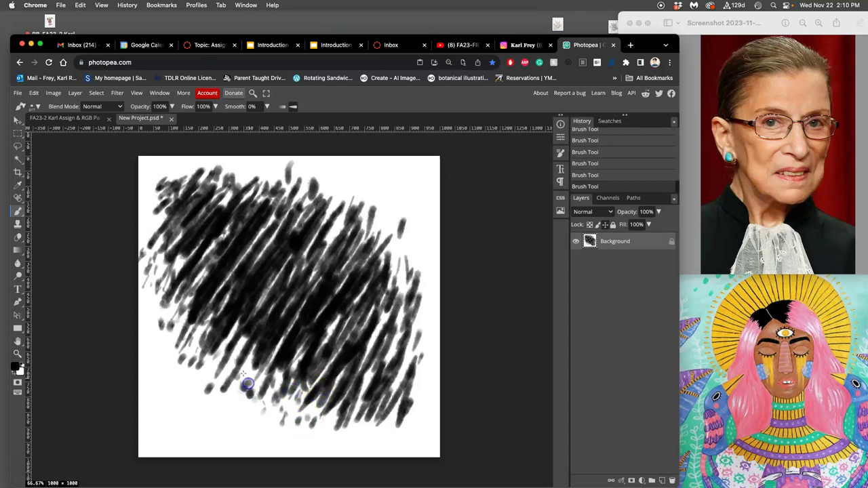
{"action": "mouse_move", "coordinate": [397, 370]}
{"action": "left_mouse_down"}
{"action": "mouse_move", "coordinate": [395, 330]}
{"action": "mouse_move", "coordinate": [396, 339]}
{"action": "mouse_move", "coordinate": [380, 320]}
{"action": "mouse_move", "coordinate": [388, 339]}
{"action": "mouse_move", "coordinate": [426, 349]}
{"action": "left_mouse_up"}
{"action": "mouse_move", "coordinate": [294, 353]}
{"action": "left_mouse_down"}
{"action": "mouse_move", "coordinate": [275, 346]}
{"action": "mouse_move", "coordinate": [272, 335]}
{"action": "mouse_move", "coordinate": [257, 353]}
{"action": "mouse_move", "coordinate": [227, 342]}
{"action": "mouse_move", "coordinate": [196, 387]}
{"action": "mouse_move", "coordinate": [186, 381]}
{"action": "mouse_move", "coordinate": [200, 309]}
{"action": "mouse_move", "coordinate": [183, 335]}
{"action": "mouse_move", "coordinate": [186, 348]}
{"action": "mouse_move", "coordinate": [171, 314]}
{"action": "left_mouse_up"}
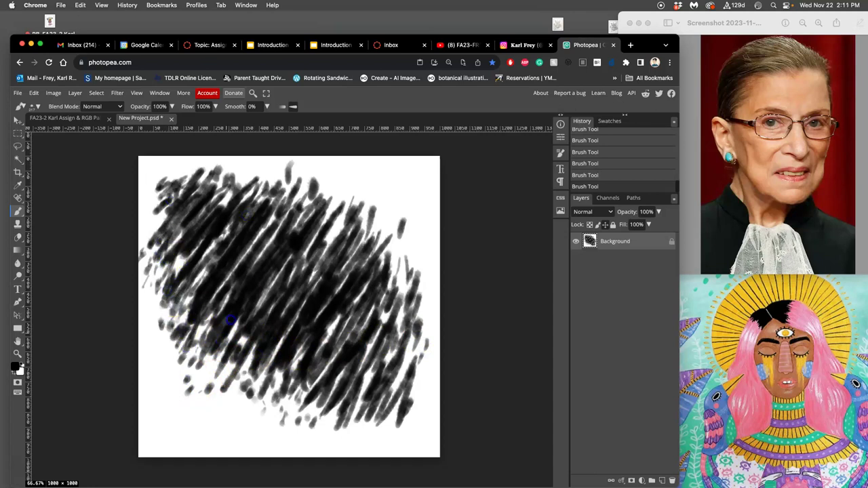
{"action": "mouse_move", "coordinate": [230, 319]}
{"action": "left_mouse_down"}
{"action": "mouse_move", "coordinate": [202, 362]}
{"action": "mouse_move", "coordinate": [220, 359]}
{"action": "mouse_move", "coordinate": [206, 381]}
{"action": "mouse_move", "coordinate": [225, 362]}
{"action": "mouse_move", "coordinate": [227, 403]}
{"action": "mouse_move", "coordinate": [247, 375]}
{"action": "left_mouse_up"}
{"action": "mouse_move", "coordinate": [267, 403]}
{"action": "left_mouse_down"}
{"action": "mouse_move", "coordinate": [290, 395]}
{"action": "mouse_move", "coordinate": [298, 409]}
{"action": "mouse_move", "coordinate": [332, 397]}
{"action": "mouse_move", "coordinate": [312, 417]}
{"action": "mouse_move", "coordinate": [296, 412]}
{"action": "mouse_move", "coordinate": [285, 386]}
{"action": "mouse_move", "coordinate": [255, 402]}
{"action": "mouse_move", "coordinate": [247, 360]}
{"action": "mouse_move", "coordinate": [232, 349]}
{"action": "mouse_move", "coordinate": [204, 372]}
{"action": "mouse_move", "coordinate": [185, 325]}
{"action": "mouse_move", "coordinate": [244, 293]}
{"action": "mouse_move", "coordinate": [325, 288]}
{"action": "mouse_move", "coordinate": [376, 255]}
{"action": "mouse_move", "coordinate": [395, 275]}
{"action": "mouse_move", "coordinate": [397, 342]}
{"action": "left_mouse_up"}
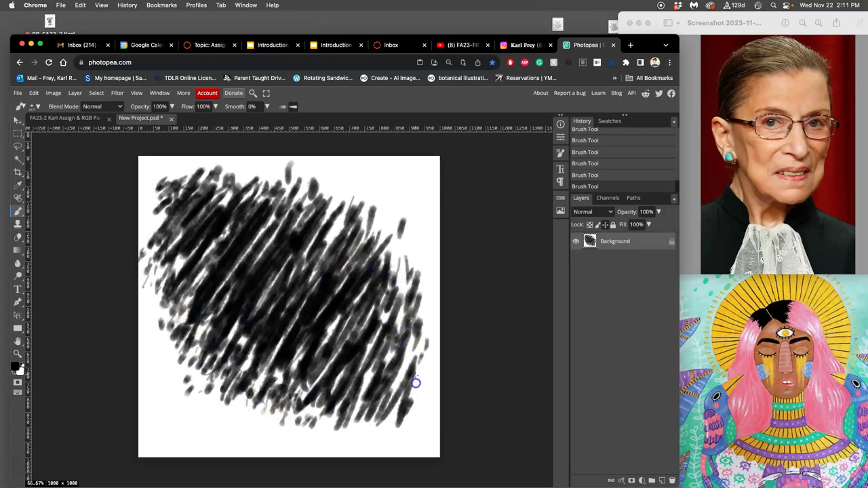
{"action": "left_click_drag", "start_coordinate": [416, 384], "coordinate": [394, 421]}
{"action": "mouse_move", "coordinate": [386, 257]}
{"action": "left_mouse_down"}
{"action": "mouse_move", "coordinate": [401, 250]}
{"action": "mouse_move", "coordinate": [337, 225]}
{"action": "left_mouse_up"}
{"action": "left_click_drag", "start_coordinate": [258, 177], "coordinate": [254, 176]}
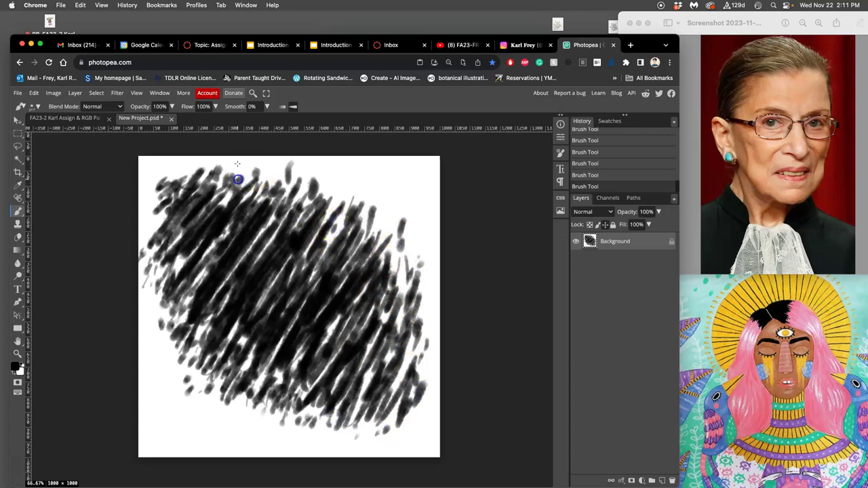
{"action": "left_click_drag", "start_coordinate": [182, 193], "coordinate": [153, 230]}
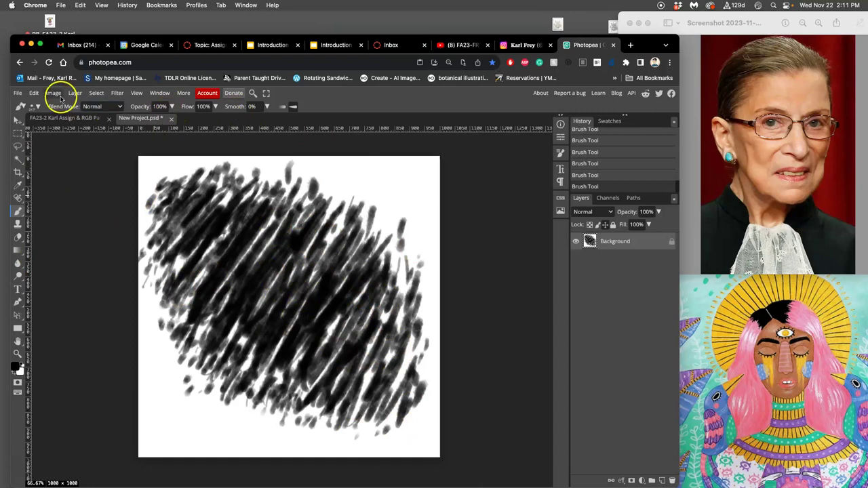
Turn the black scribble into a custom brush with Edit > Define New > Brush
{"action": "left_click", "coordinate": [34, 94]}
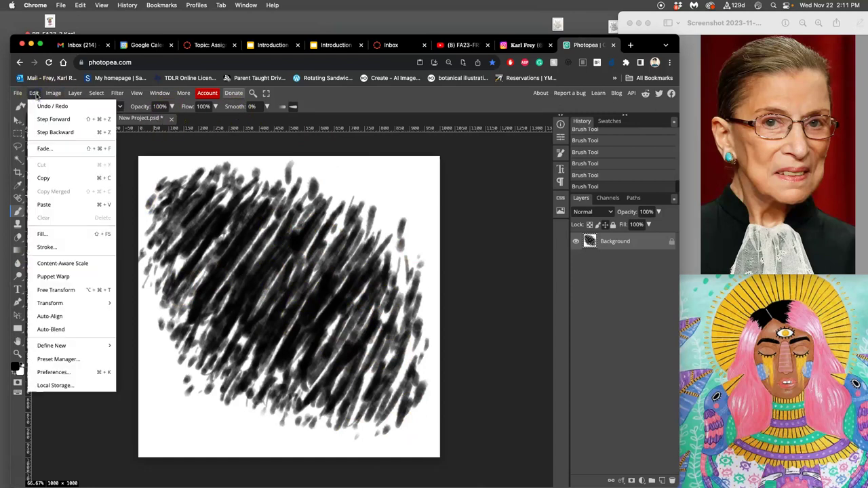
{"action": "mouse_move", "coordinate": [50, 349]}
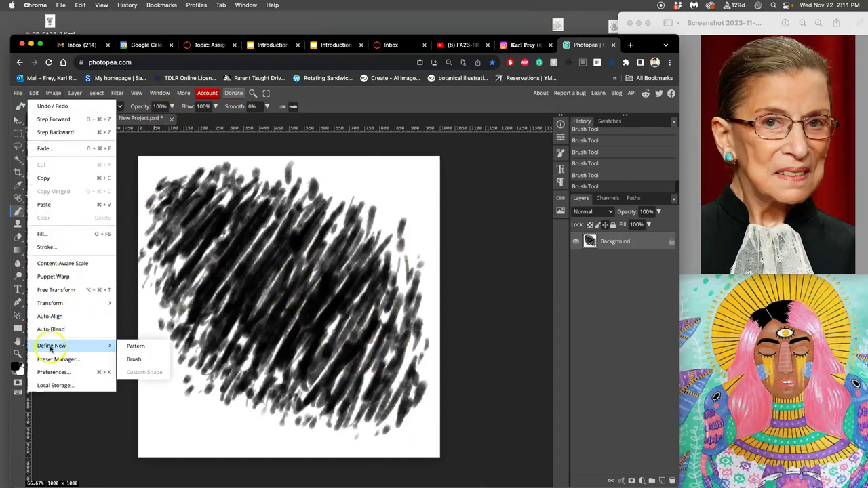
{"action": "left_click", "coordinate": [34, 93]}
{"action": "left_click", "coordinate": [34, 93]}
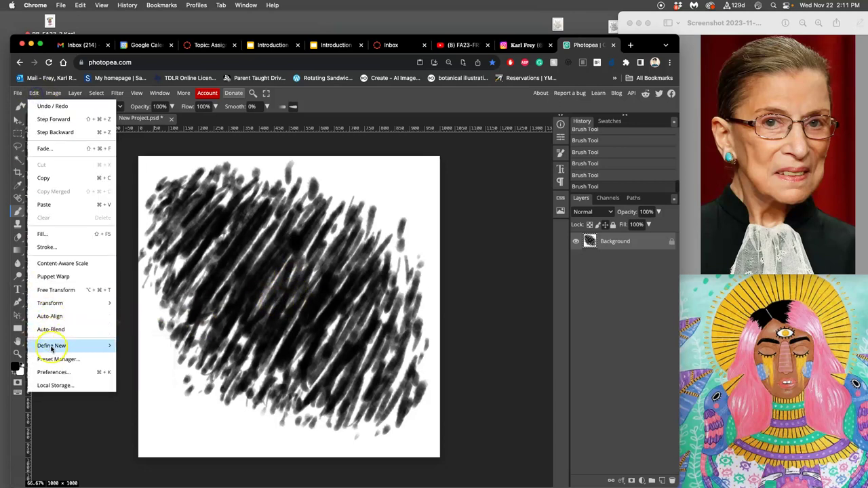
{"action": "mouse_move", "coordinate": [57, 350]}
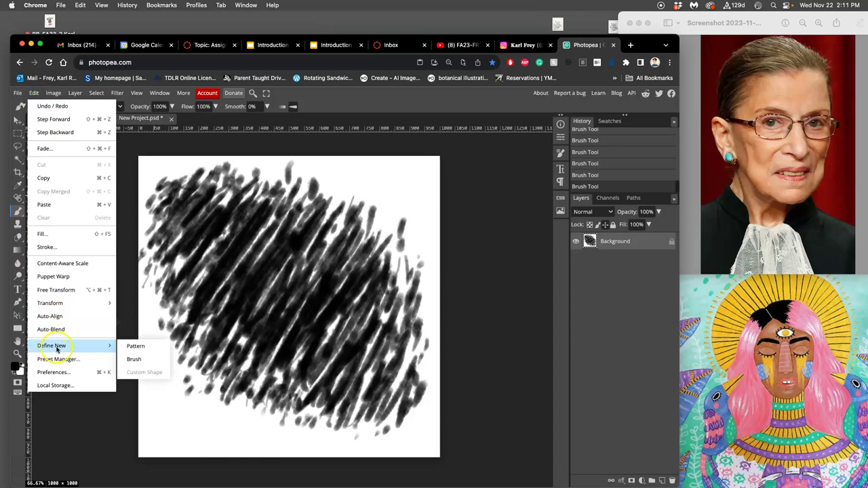
{"action": "left_click", "coordinate": [133, 360]}
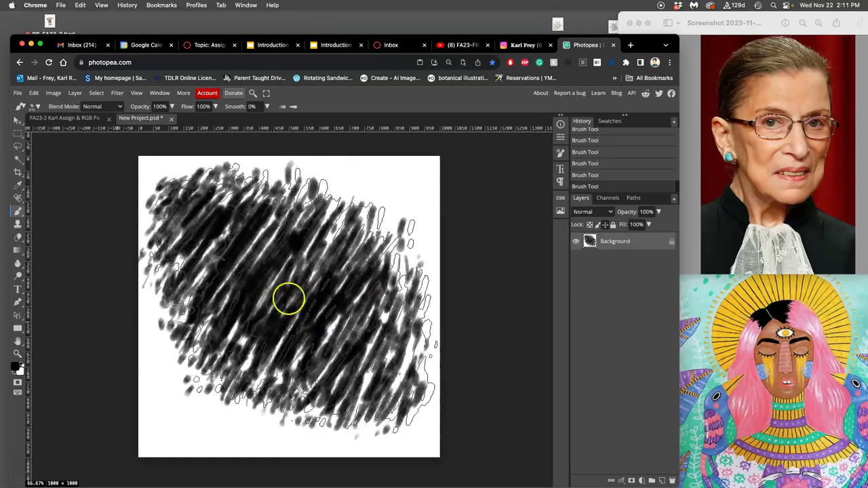
Close the scribble document without saving and pick the new scribble brush preset
{"action": "left_click", "coordinate": [173, 119]}
{"action": "left_click", "coordinate": [422, 125]}
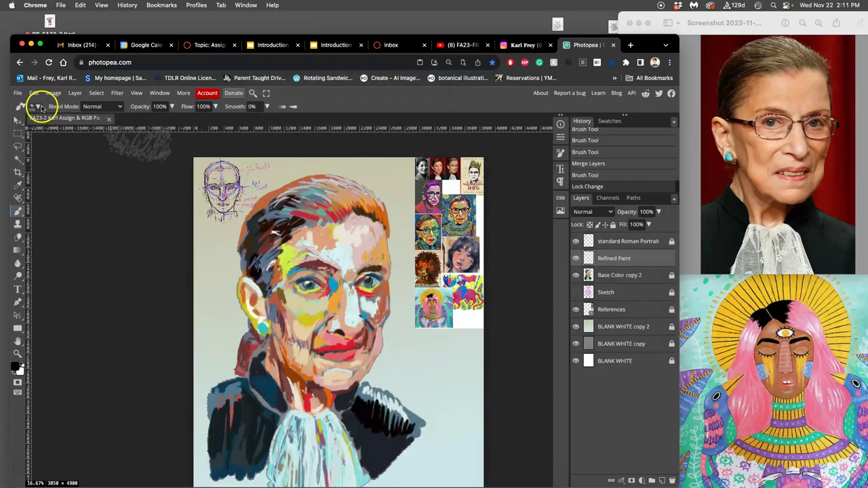
{"action": "left_click", "coordinate": [41, 107]}
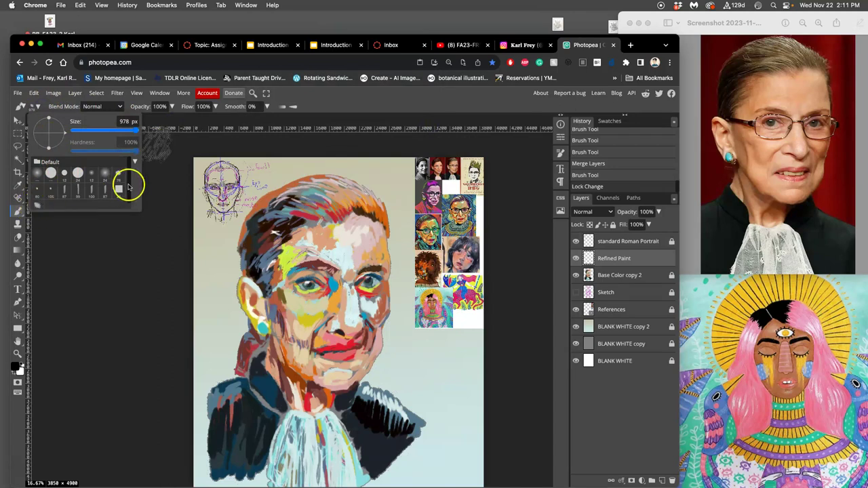
{"action": "left_click_drag", "start_coordinate": [128, 184], "coordinate": [129, 193]}
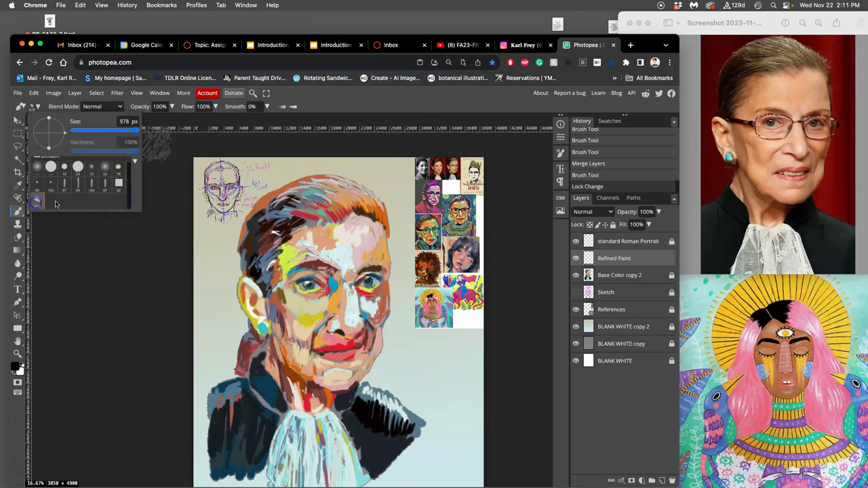
{"action": "left_click", "coordinate": [288, 267]}
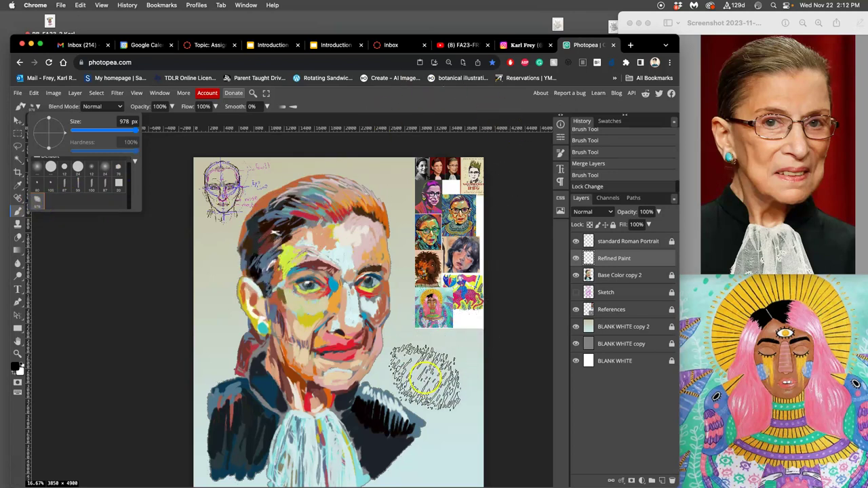
Test the scribble brush beside the collar, undo every stroke, and bring up brush settings
{"action": "mouse_move", "coordinate": [430, 358]}
{"action": "left_mouse_down"}
{"action": "mouse_move", "coordinate": [399, 435]}
{"action": "mouse_move", "coordinate": [415, 313]}
{"action": "mouse_move", "coordinate": [426, 387]}
{"action": "left_mouse_up"}
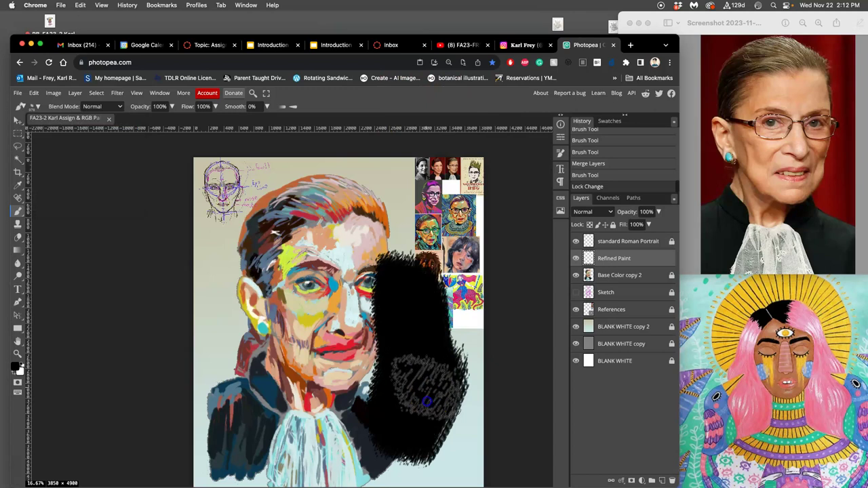
{"action": "key", "text": "ctrl+z"}
{"action": "left_click", "coordinate": [427, 367]}
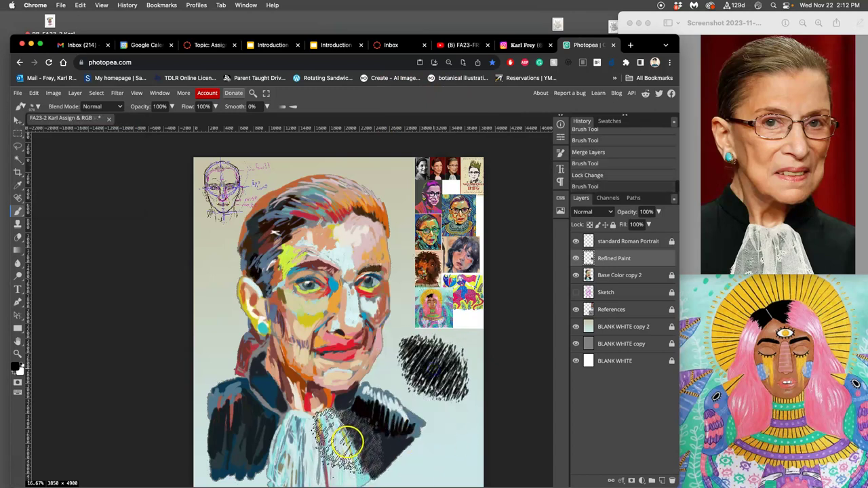
{"action": "key", "text": "ctrl+z"}
{"action": "mouse_move", "coordinate": [405, 277]}
{"action": "left_mouse_down"}
{"action": "mouse_move", "coordinate": [296, 409]}
{"action": "mouse_move", "coordinate": [313, 203]}
{"action": "mouse_move", "coordinate": [266, 268]}
{"action": "mouse_move", "coordinate": [236, 277]}
{"action": "mouse_move", "coordinate": [260, 310]}
{"action": "left_mouse_up"}
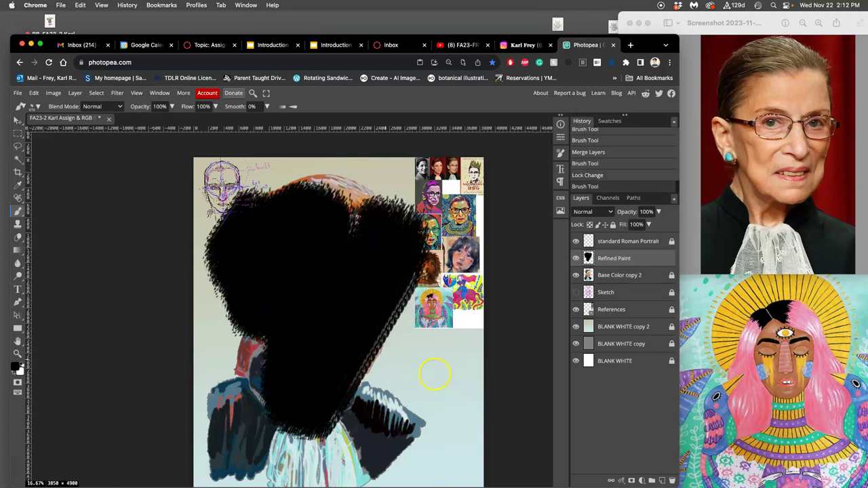
{"action": "key", "text": "ctrl+z"}
{"action": "left_click", "coordinate": [561, 154]}
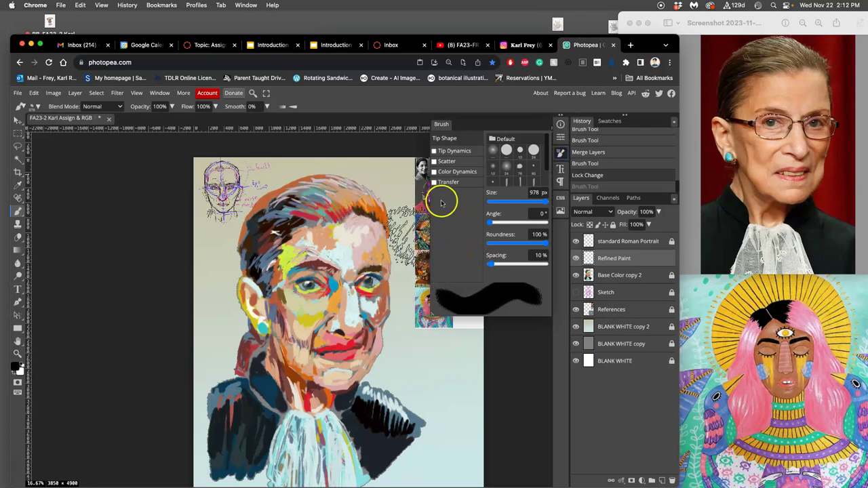
In Tip Dynamics, set Size Jitter to 18% controlled by Pen Pressure, testing and undoing
{"action": "left_click", "coordinate": [456, 152]}
{"action": "left_click_drag", "start_coordinate": [492, 150], "coordinate": [500, 152]}
{"action": "left_click", "coordinate": [509, 167]}
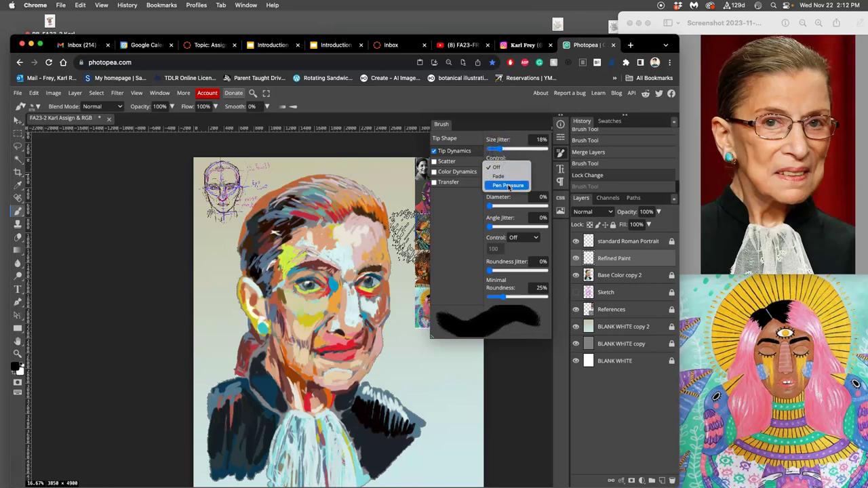
{"action": "left_click", "coordinate": [509, 186]}
{"action": "mouse_move", "coordinate": [417, 343]}
{"action": "left_mouse_down"}
{"action": "mouse_move", "coordinate": [430, 414]}
{"action": "mouse_move", "coordinate": [416, 446]}
{"action": "mouse_move", "coordinate": [444, 451]}
{"action": "mouse_move", "coordinate": [445, 397]}
{"action": "mouse_move", "coordinate": [399, 374]}
{"action": "mouse_move", "coordinate": [366, 310]}
{"action": "mouse_move", "coordinate": [373, 254]}
{"action": "mouse_move", "coordinate": [315, 220]}
{"action": "mouse_move", "coordinate": [275, 276]}
{"action": "mouse_move", "coordinate": [221, 304]}
{"action": "mouse_move", "coordinate": [337, 400]}
{"action": "mouse_move", "coordinate": [432, 395]}
{"action": "mouse_move", "coordinate": [434, 363]}
{"action": "left_mouse_up"}
{"action": "key", "text": "super+z"}
{"action": "key", "text": "super+z"}
{"action": "key", "text": "super+z"}
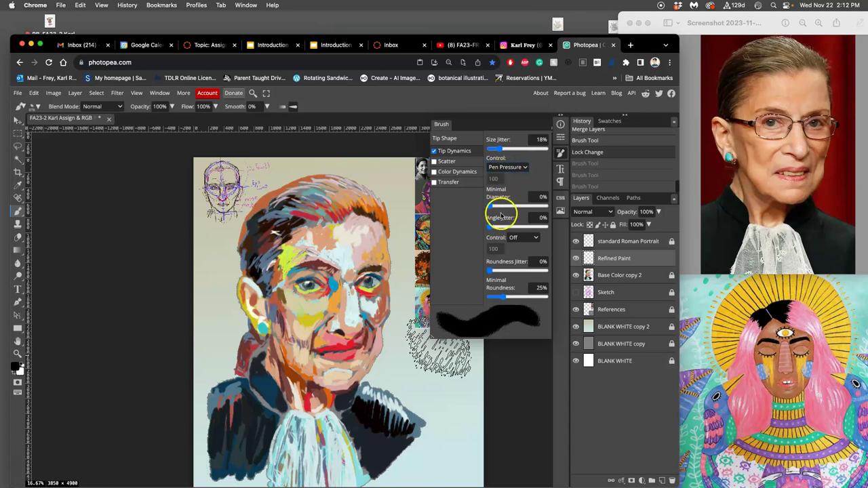
Set Angle Jitter 22% and Roundness Jitter 31%, undoing the test strokes
{"action": "left_click_drag", "start_coordinate": [492, 230], "coordinate": [503, 226]}
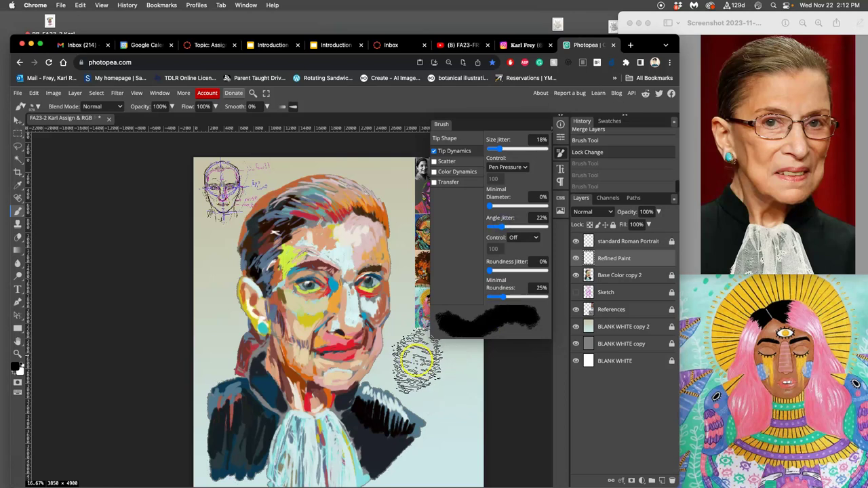
{"action": "mouse_move", "coordinate": [411, 359]}
{"action": "left_mouse_down"}
{"action": "mouse_move", "coordinate": [429, 363]}
{"action": "mouse_move", "coordinate": [440, 387]}
{"action": "mouse_move", "coordinate": [451, 434]}
{"action": "mouse_move", "coordinate": [444, 468]}
{"action": "left_mouse_up"}
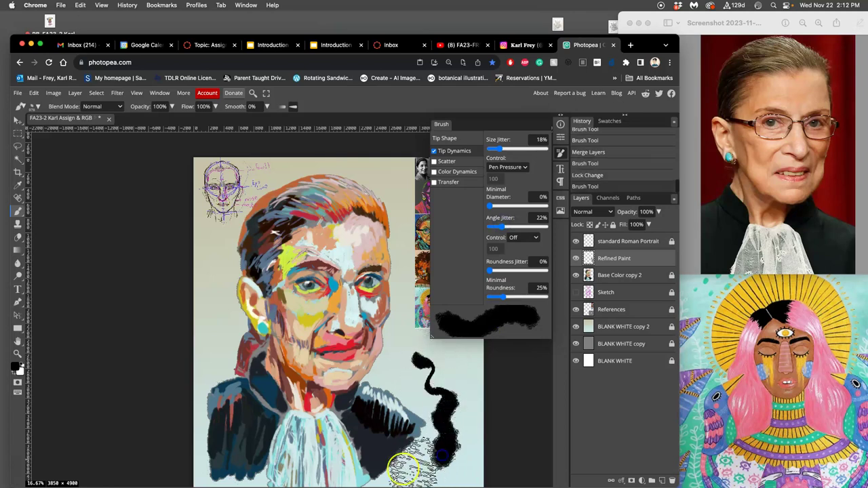
{"action": "key", "text": "super+plus"}
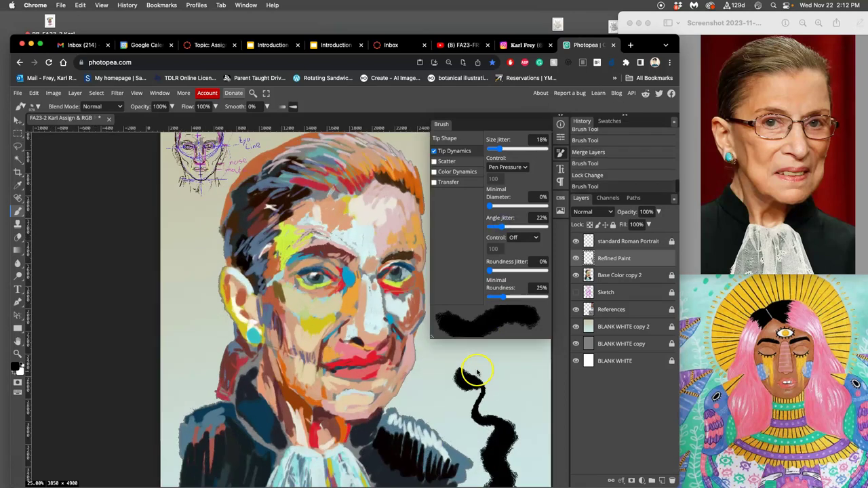
{"action": "scroll", "coordinate": [333, 242], "scroll_direction": "down", "scroll_amount": 5}
{"action": "scroll", "coordinate": [333, 242], "scroll_direction": "right", "scroll_amount": 5}
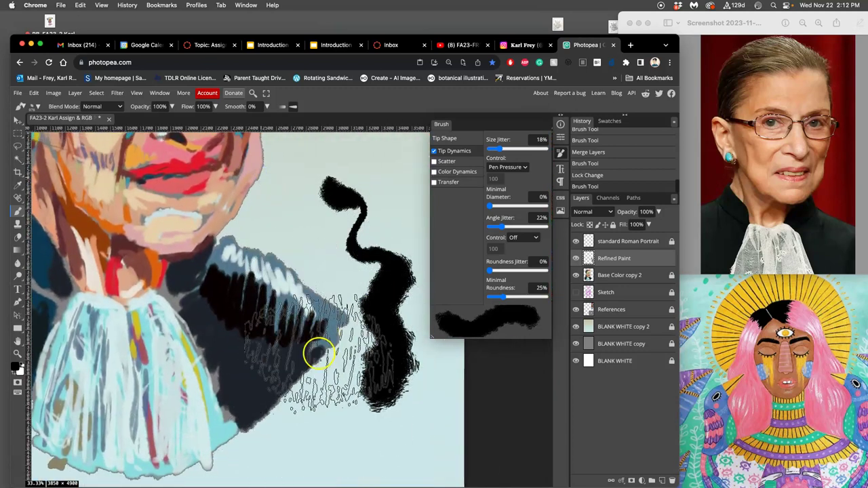
{"action": "key", "text": "super+z"}
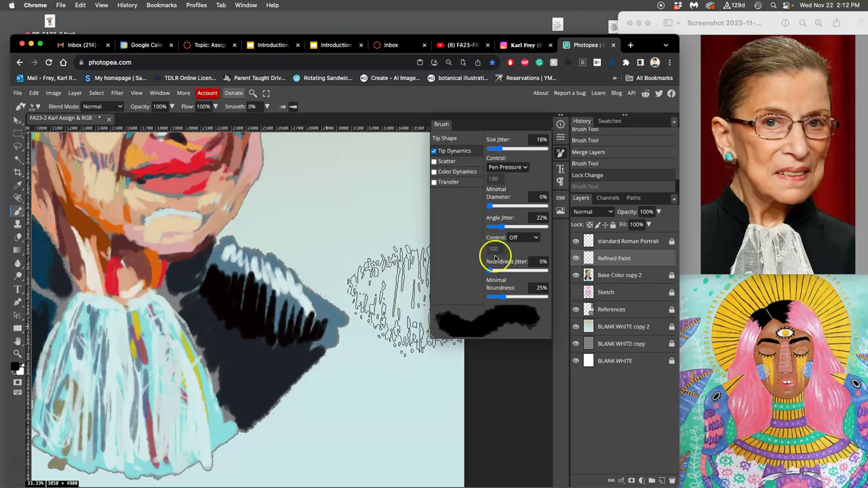
{"action": "left_click_drag", "start_coordinate": [492, 275], "coordinate": [507, 270]}
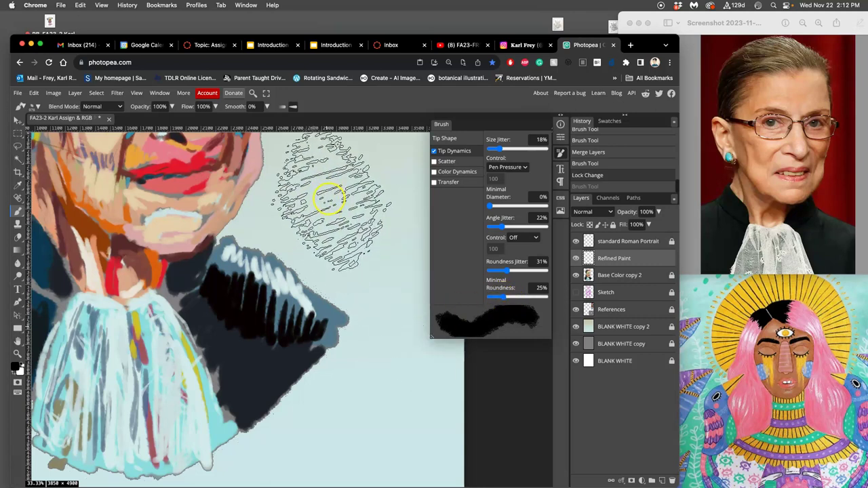
{"action": "mouse_move", "coordinate": [323, 194]}
{"action": "left_mouse_down"}
{"action": "mouse_move", "coordinate": [379, 301]}
{"action": "mouse_move", "coordinate": [346, 368]}
{"action": "mouse_move", "coordinate": [380, 426]}
{"action": "left_mouse_up"}
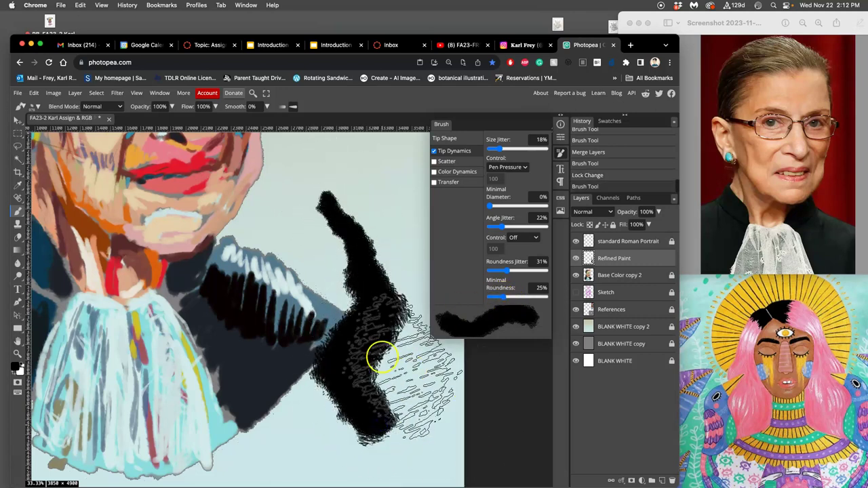
{"action": "key", "text": "super+z"}
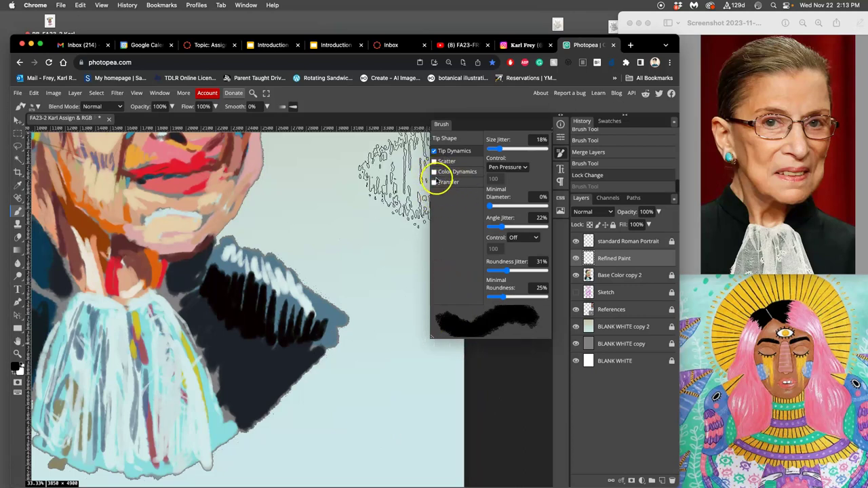
Enable Transfer with 15% Opacity Jitter and 12% Flow Jitter, undoing the test stroke
{"action": "left_click", "coordinate": [435, 183]}
{"action": "left_click", "coordinate": [448, 183]}
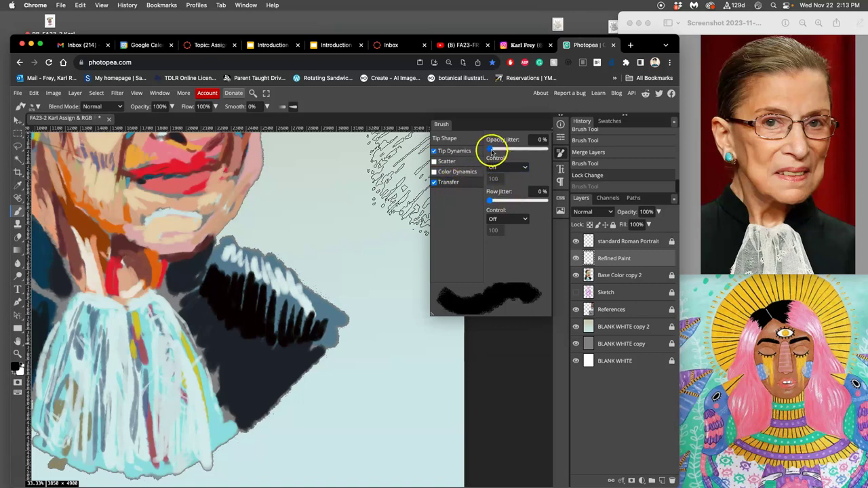
{"action": "left_click_drag", "start_coordinate": [491, 149], "coordinate": [500, 149]}
{"action": "left_click_drag", "start_coordinate": [489, 201], "coordinate": [496, 203]}
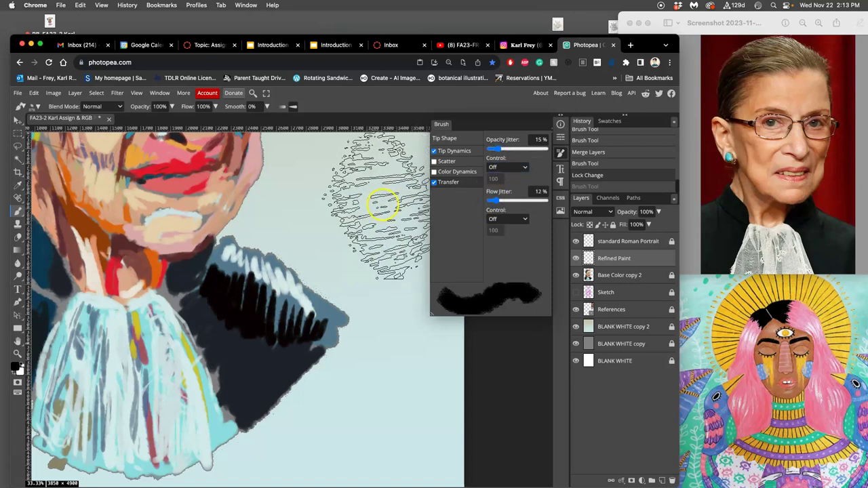
{"action": "mouse_move", "coordinate": [378, 198]}
{"action": "left_mouse_down"}
{"action": "mouse_move", "coordinate": [369, 208]}
{"action": "mouse_move", "coordinate": [365, 340]}
{"action": "mouse_move", "coordinate": [339, 429]}
{"action": "mouse_move", "coordinate": [305, 254]}
{"action": "mouse_move", "coordinate": [320, 196]}
{"action": "left_mouse_up"}
{"action": "key", "text": "super+z"}
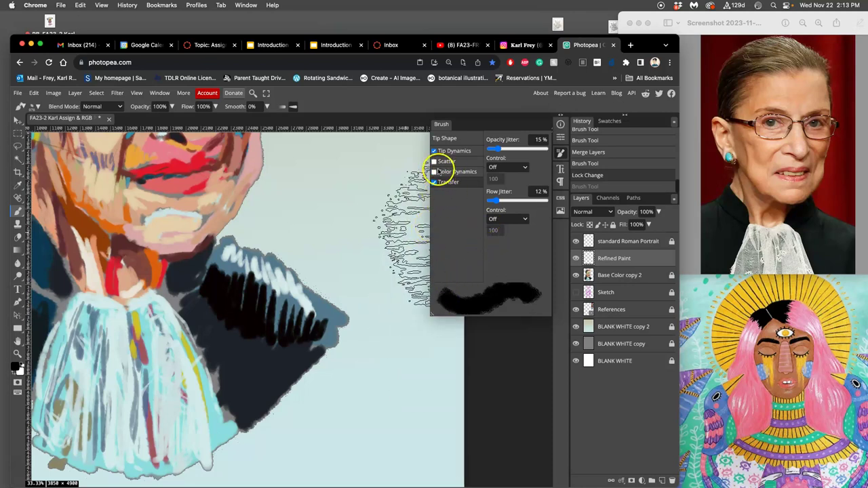
Enable Scatter with 2% Position Jitter, Count 1 and 4% Count Jitter
{"action": "left_click", "coordinate": [435, 163]}
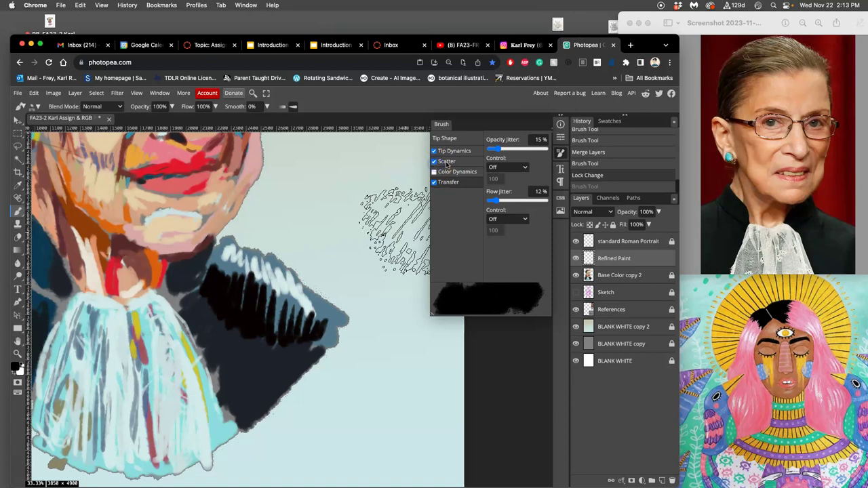
{"action": "left_click", "coordinate": [447, 163]}
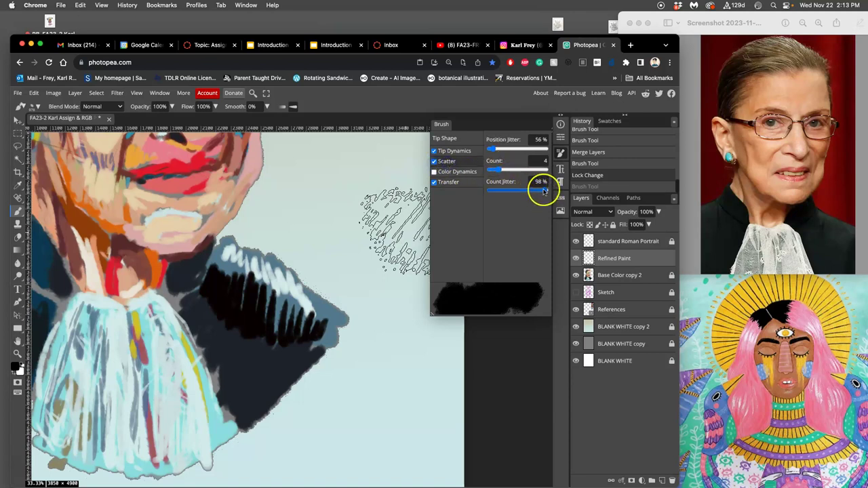
{"action": "mouse_move", "coordinate": [542, 191]}
{"action": "left_mouse_down"}
{"action": "mouse_move", "coordinate": [490, 194]}
{"action": "mouse_move", "coordinate": [488, 152]}
{"action": "left_mouse_up"}
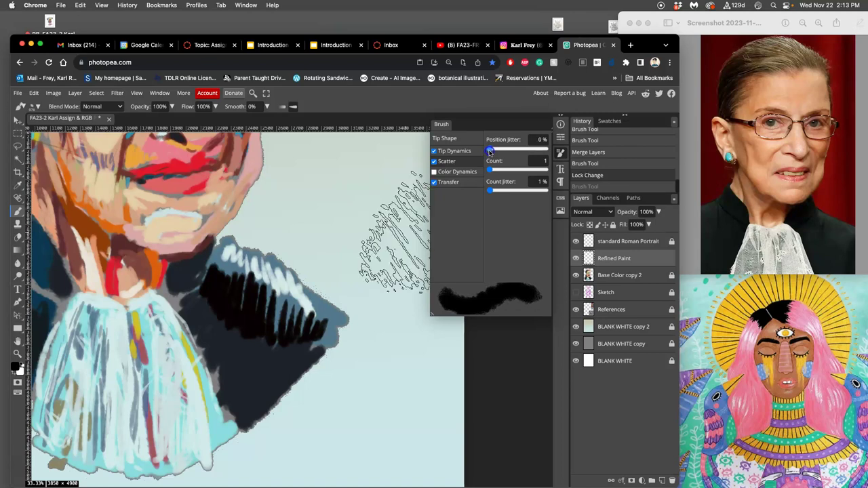
{"action": "left_click_drag", "start_coordinate": [489, 152], "coordinate": [488, 153]}
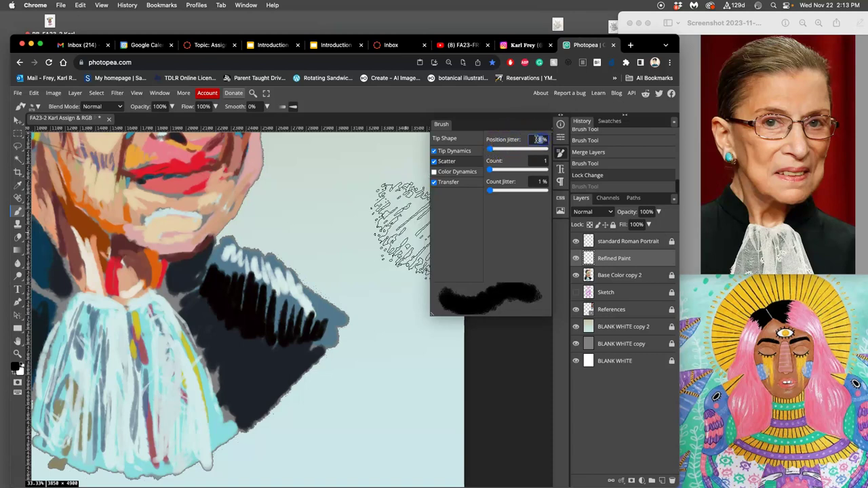
{"action": "left_click", "coordinate": [492, 171]}
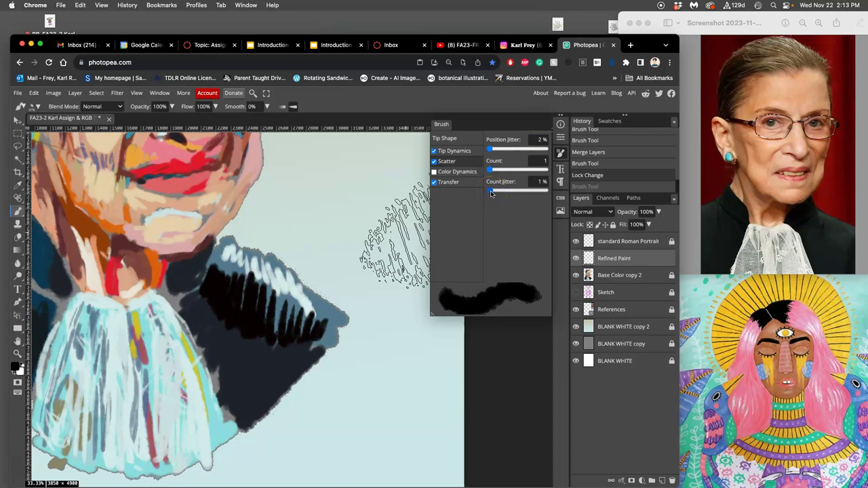
{"action": "left_click_drag", "start_coordinate": [492, 193], "coordinate": [492, 194]}
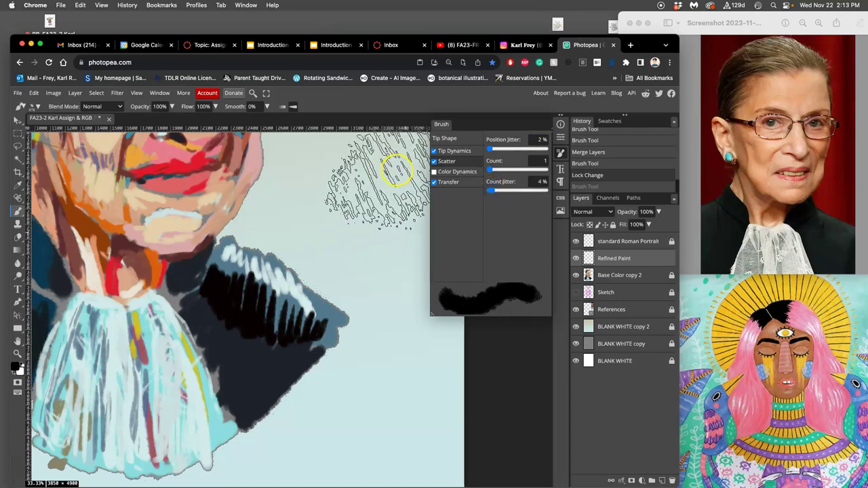
Shrink the scribble brush, undo test strokes, set 70% opacity and close brush settings
{"action": "left_click", "coordinate": [38, 107]}
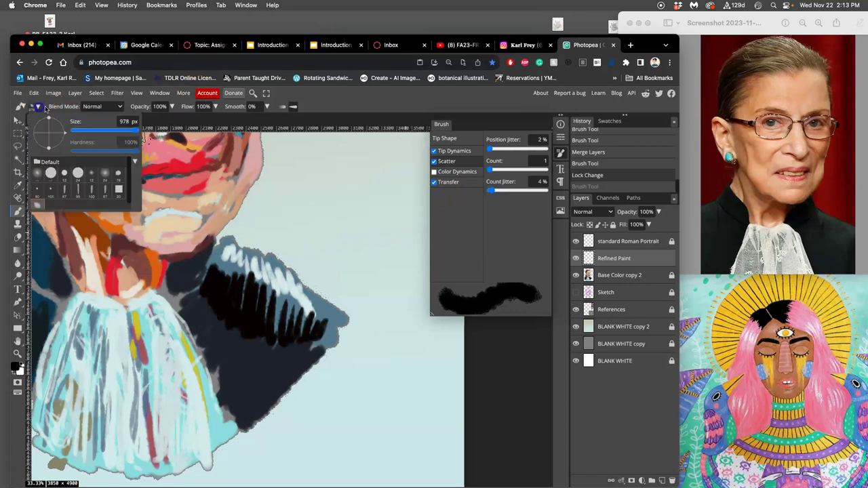
{"action": "left_click_drag", "start_coordinate": [120, 130], "coordinate": [71, 133]}
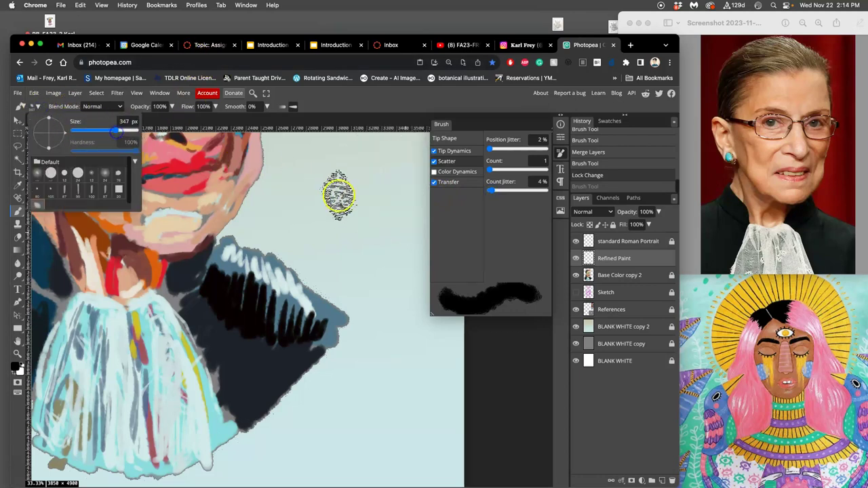
{"action": "left_click", "coordinate": [324, 214]}
{"action": "left_click_drag", "start_coordinate": [323, 214], "coordinate": [345, 253]}
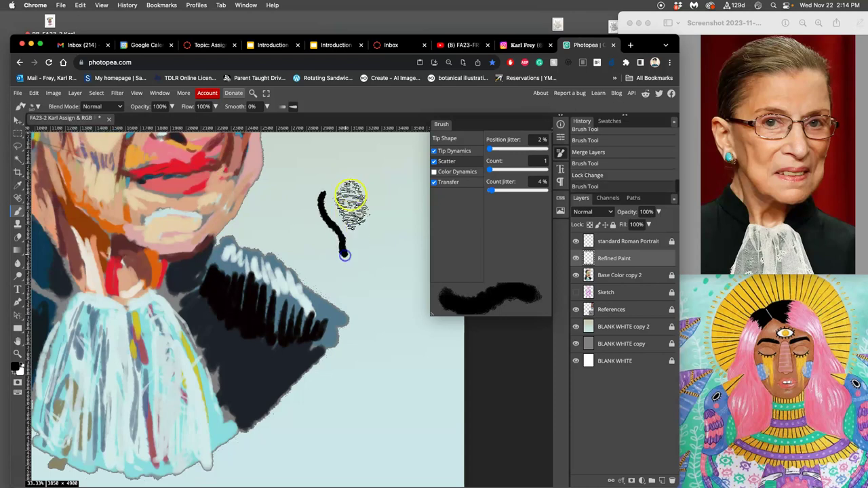
{"action": "mouse_move", "coordinate": [351, 198]}
{"action": "left_mouse_down"}
{"action": "mouse_move", "coordinate": [363, 241]}
{"action": "mouse_move", "coordinate": [393, 271]}
{"action": "left_mouse_up"}
{"action": "left_click_drag", "start_coordinate": [386, 190], "coordinate": [399, 288]}
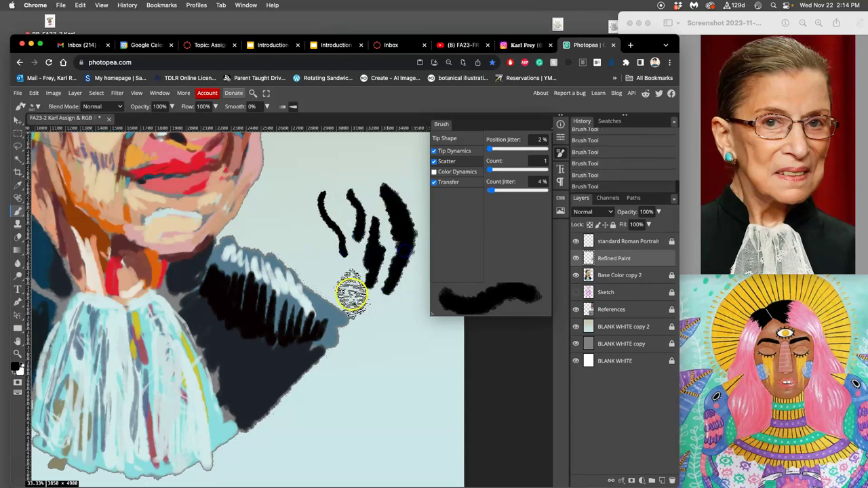
{"action": "key", "text": "ctrl+z"}
{"action": "key", "text": "ctrl+z"}
{"action": "key", "text": "ctrl+z"}
{"action": "key", "text": "ctrl+z"}
{"action": "key", "text": "ctrl+z"}
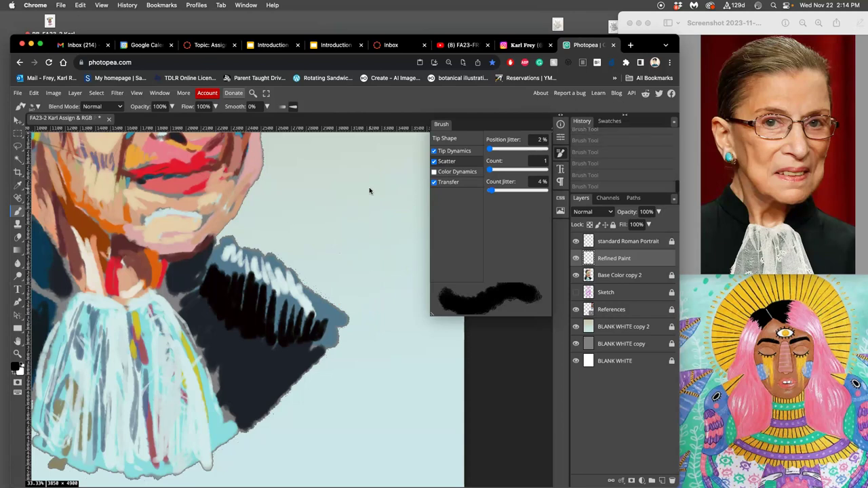
{"action": "left_click", "coordinate": [172, 108]}
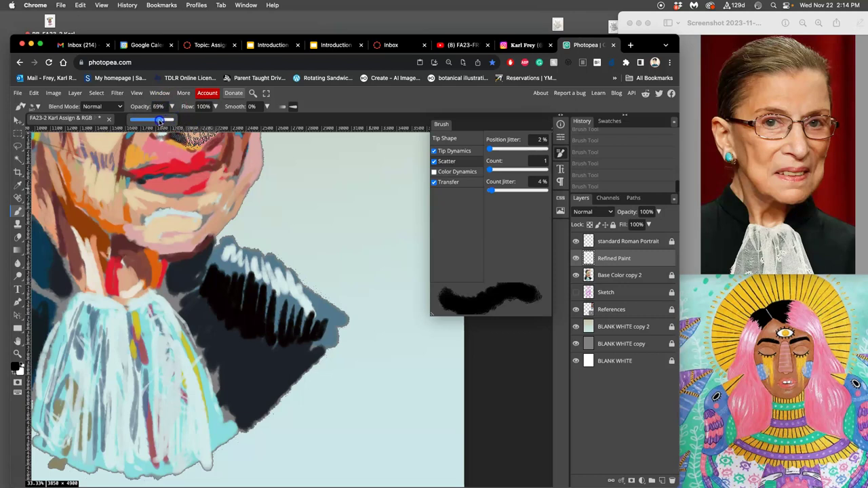
{"action": "left_click", "coordinate": [560, 141]}
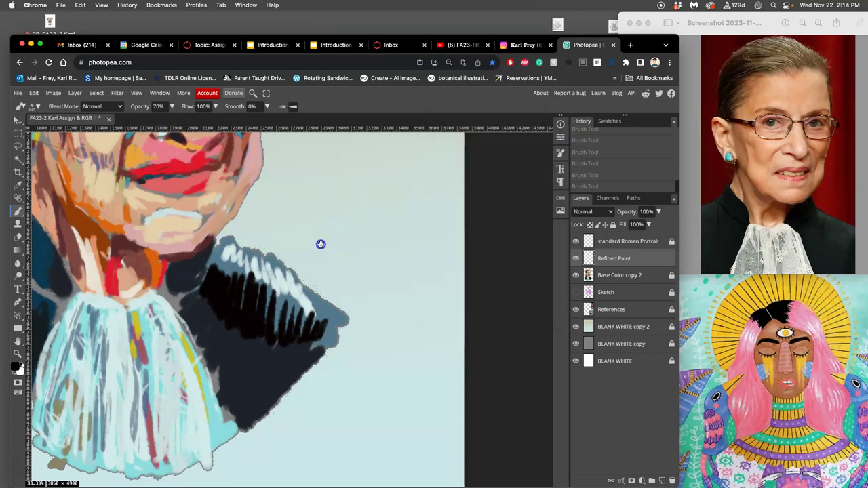
Paint a red test patch left of the head and scatter face-sampled skin tone and red strokes around it
{"action": "mouse_move", "coordinate": [321, 244]}
{"action": "left_mouse_down"}
{"action": "mouse_move", "coordinate": [414, 388]}
{"action": "mouse_move", "coordinate": [416, 339]}
{"action": "mouse_move", "coordinate": [466, 357]}
{"action": "mouse_move", "coordinate": [444, 228]}
{"action": "left_mouse_up"}
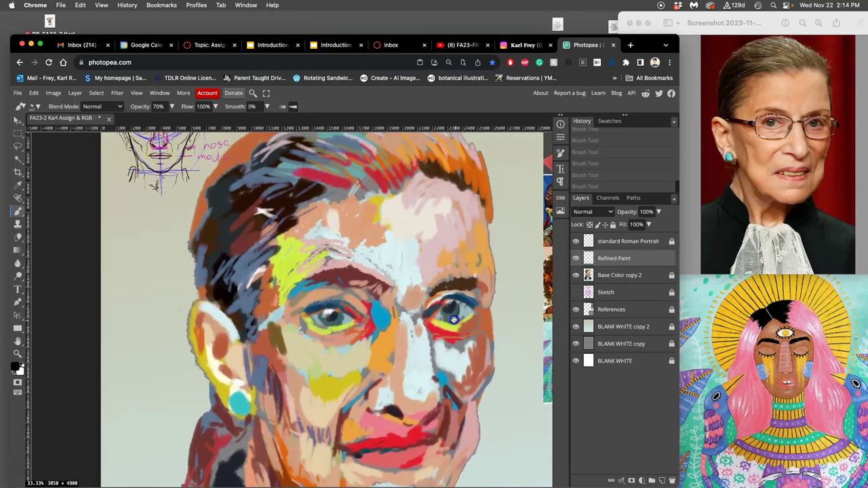
{"action": "mouse_move", "coordinate": [388, 311]}
{"action": "left_mouse_down"}
{"action": "mouse_move", "coordinate": [387, 300]}
{"action": "mouse_move", "coordinate": [377, 308]}
{"action": "left_mouse_up"}
{"action": "mouse_move", "coordinate": [144, 231]}
{"action": "left_mouse_down"}
{"action": "mouse_move", "coordinate": [139, 328]}
{"action": "mouse_move", "coordinate": [155, 242]}
{"action": "mouse_move", "coordinate": [140, 249]}
{"action": "mouse_move", "coordinate": [155, 267]}
{"action": "mouse_move", "coordinate": [162, 203]}
{"action": "left_mouse_up"}
{"action": "mouse_move", "coordinate": [161, 258]}
{"action": "left_mouse_down"}
{"action": "mouse_move", "coordinate": [140, 236]}
{"action": "mouse_move", "coordinate": [169, 291]}
{"action": "mouse_move", "coordinate": [160, 314]}
{"action": "left_mouse_up"}
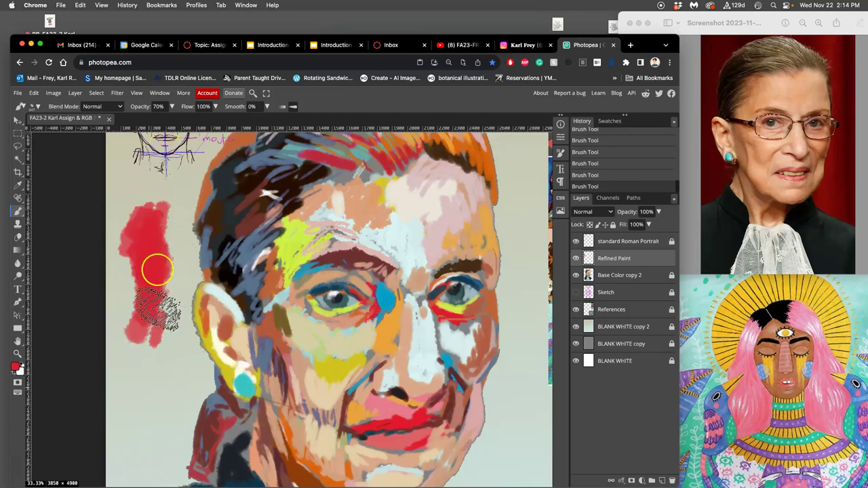
{"action": "left_click", "coordinate": [355, 258], "text": "alt"}
{"action": "mouse_move", "coordinate": [177, 308]}
{"action": "left_mouse_down"}
{"action": "mouse_move", "coordinate": [175, 274]}
{"action": "mouse_move", "coordinate": [153, 284]}
{"action": "mouse_move", "coordinate": [152, 320]}
{"action": "mouse_move", "coordinate": [156, 276]}
{"action": "left_mouse_up"}
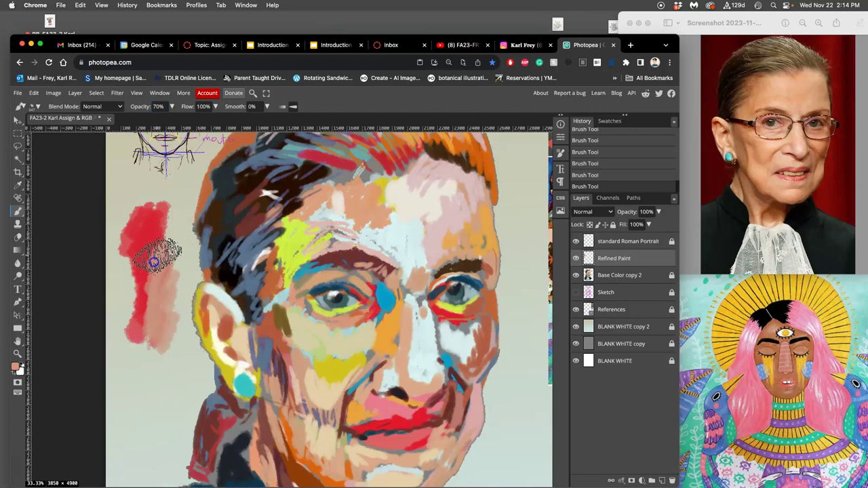
{"action": "left_click", "coordinate": [154, 237], "text": "alt"}
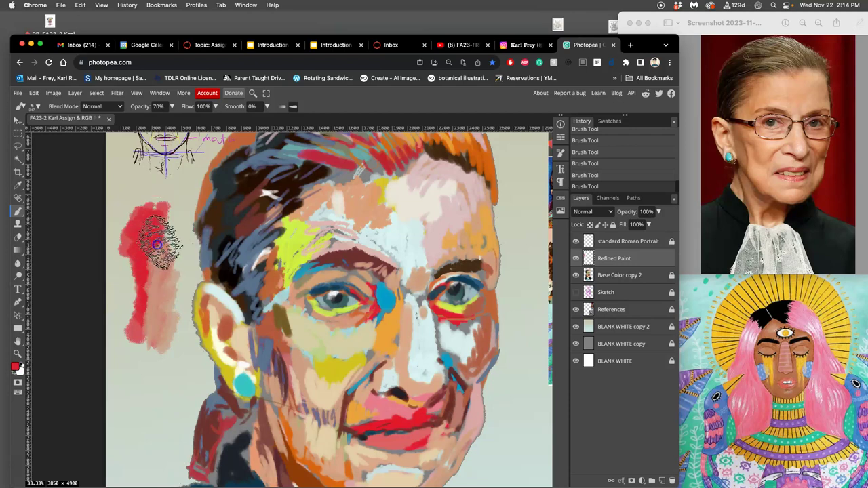
{"action": "mouse_move", "coordinate": [154, 310]}
{"action": "left_mouse_down"}
{"action": "mouse_move", "coordinate": [156, 342]}
{"action": "mouse_move", "coordinate": [166, 313]}
{"action": "left_mouse_up"}
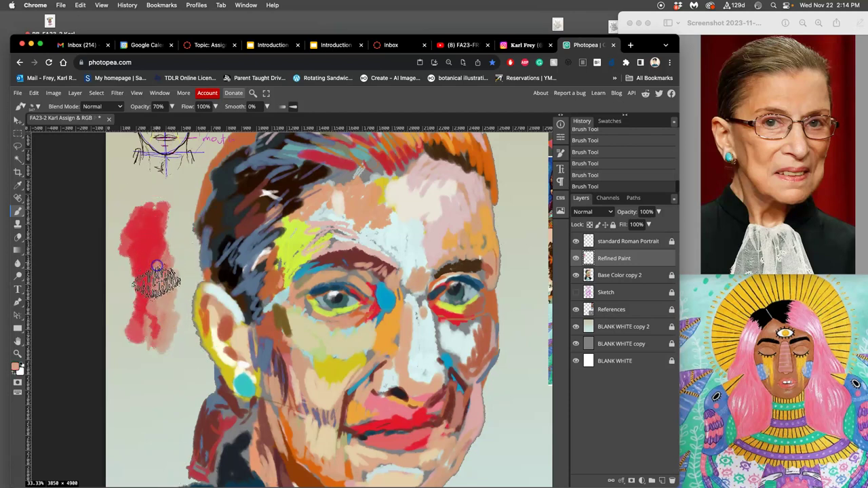
{"action": "left_click", "coordinate": [154, 234], "text": "alt"}
{"action": "mouse_move", "coordinate": [163, 271]}
{"action": "left_mouse_down"}
{"action": "mouse_move", "coordinate": [155, 300]}
{"action": "mouse_move", "coordinate": [155, 255]}
{"action": "mouse_move", "coordinate": [161, 275]}
{"action": "mouse_move", "coordinate": [206, 293]}
{"action": "left_mouse_up"}
Add yellow sampled from the painting and teal from the earring to the test patch
{"action": "left_click", "coordinate": [288, 248], "text": "alt"}
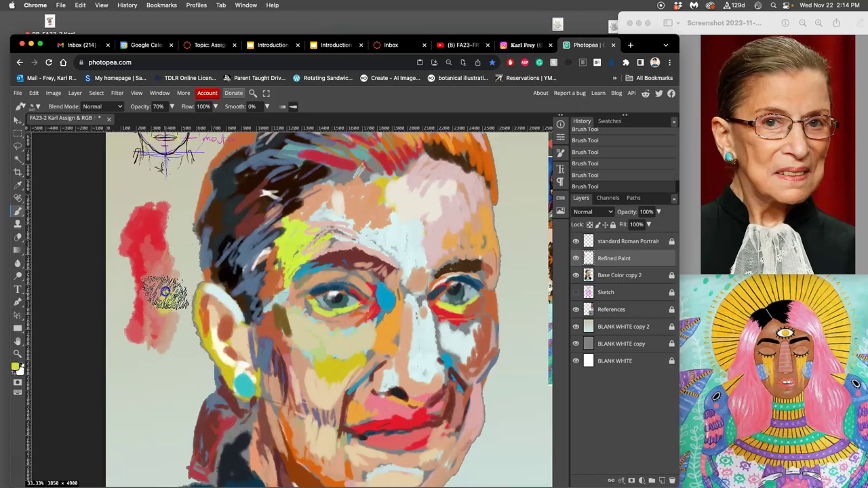
{"action": "left_click", "coordinate": [155, 229], "text": "alt"}
{"action": "left_click_drag", "start_coordinate": [153, 244], "coordinate": [155, 256]}
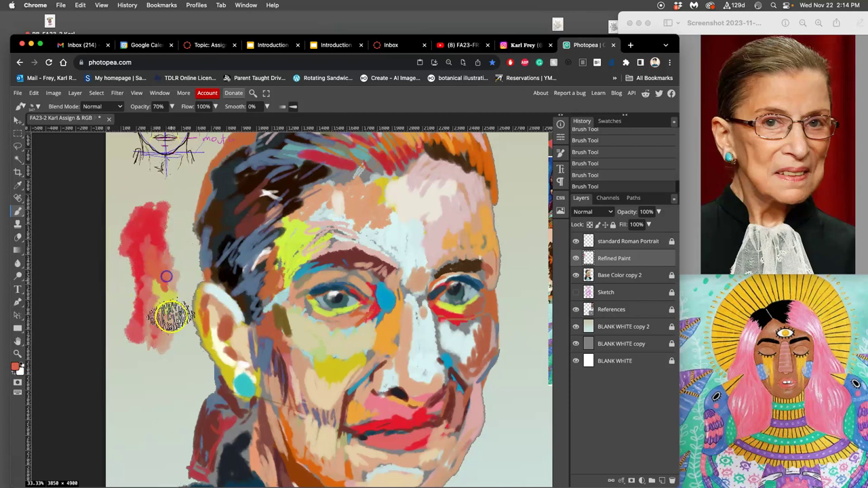
{"action": "left_click", "coordinate": [157, 294], "text": "alt"}
{"action": "mouse_move", "coordinate": [156, 291]}
{"action": "left_mouse_down"}
{"action": "mouse_move", "coordinate": [236, 339]}
{"action": "mouse_move", "coordinate": [249, 372]}
{"action": "mouse_move", "coordinate": [243, 384]}
{"action": "mouse_move", "coordinate": [175, 330]}
{"action": "mouse_move", "coordinate": [140, 278]}
{"action": "mouse_move", "coordinate": [153, 293]}
{"action": "mouse_move", "coordinate": [197, 306]}
{"action": "mouse_move", "coordinate": [159, 308]}
{"action": "mouse_move", "coordinate": [276, 291]}
{"action": "mouse_move", "coordinate": [351, 299]}
{"action": "left_mouse_up"}
{"action": "left_click", "coordinate": [242, 370], "text": "alt"}
{"action": "key", "text": "super+equal"}
{"action": "key", "text": "super+equal"}
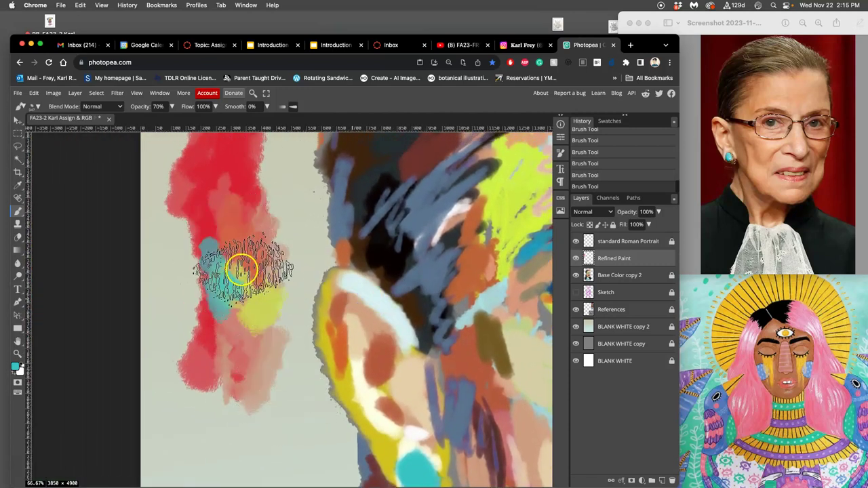
{"action": "mouse_move", "coordinate": [243, 270]}
{"action": "left_mouse_down"}
{"action": "mouse_move", "coordinate": [209, 209]}
{"action": "mouse_move", "coordinate": [234, 258]}
{"action": "mouse_move", "coordinate": [277, 219]}
{"action": "mouse_move", "coordinate": [226, 224]}
{"action": "mouse_move", "coordinate": [266, 279]}
{"action": "mouse_move", "coordinate": [263, 312]}
{"action": "mouse_move", "coordinate": [273, 271]}
{"action": "mouse_move", "coordinate": [249, 264]}
{"action": "mouse_move", "coordinate": [209, 194]}
{"action": "mouse_move", "coordinate": [220, 211]}
{"action": "mouse_move", "coordinate": [199, 208]}
{"action": "mouse_move", "coordinate": [194, 227]}
{"action": "mouse_move", "coordinate": [202, 246]}
{"action": "mouse_move", "coordinate": [205, 340]}
{"action": "mouse_move", "coordinate": [218, 368]}
{"action": "mouse_move", "coordinate": [230, 164]}
{"action": "mouse_move", "coordinate": [264, 227]}
{"action": "left_mouse_up"}
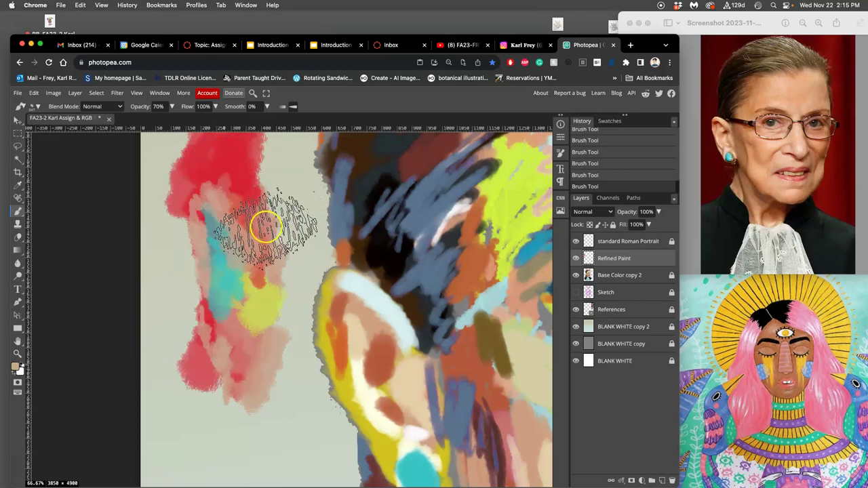
Reduce the scribble brush size to 179 px in the brush preset settings
{"action": "left_click", "coordinate": [33, 106]}
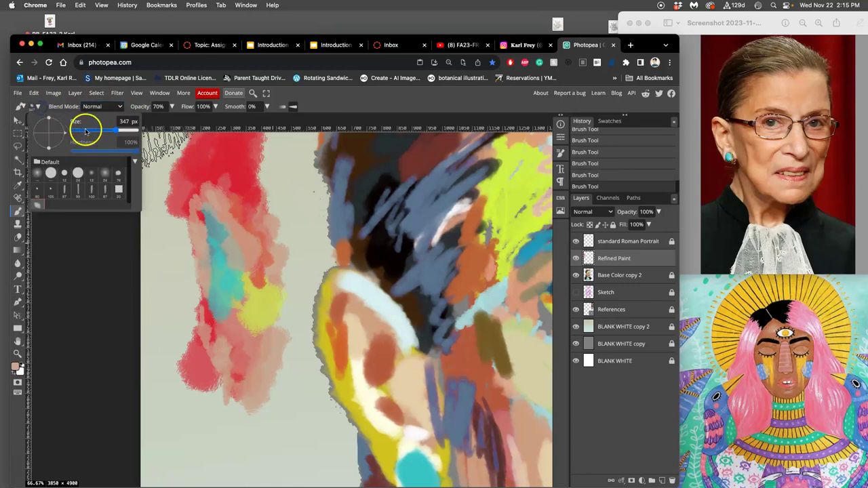
{"action": "left_click_drag", "start_coordinate": [86, 132], "coordinate": [109, 132]}
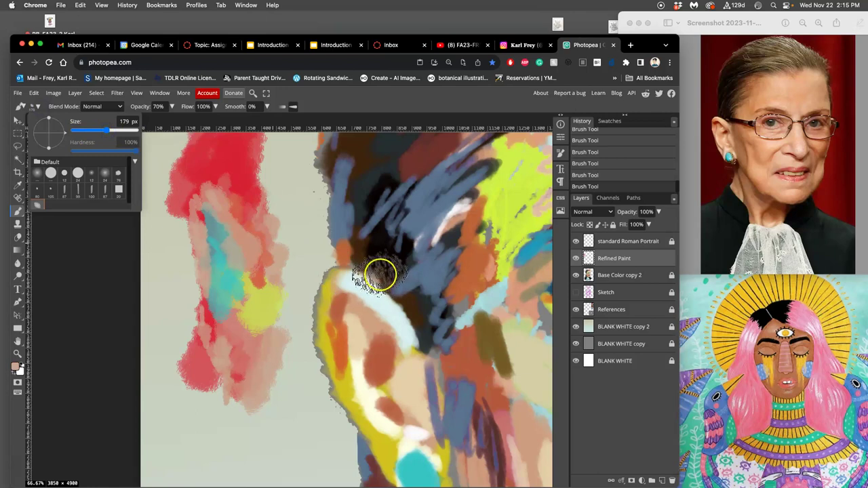
{"action": "left_click", "coordinate": [173, 254]}
{"action": "scroll", "coordinate": [323, 242], "scroll_direction": "down", "scroll_amount": 5}
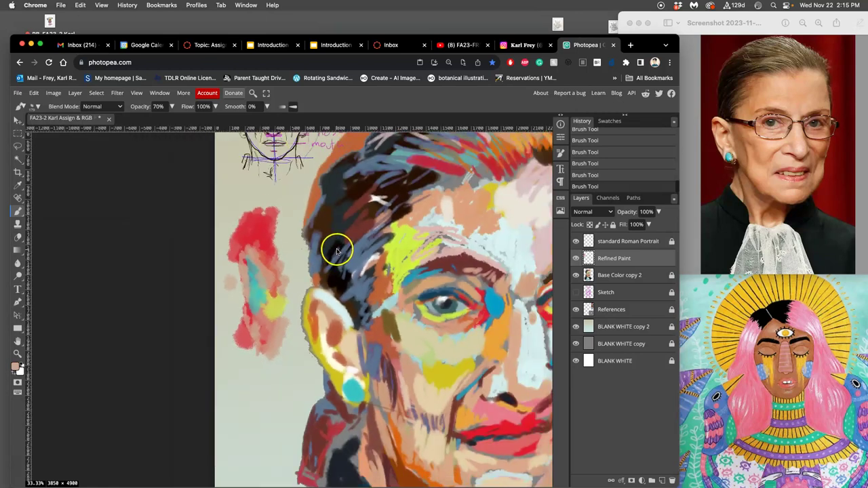
{"action": "scroll", "coordinate": [350, 226], "scroll_direction": "up", "scroll_amount": 1}
Lasso the red, yellow and teal test patch beside the head, delete it, and deselect
{"action": "left_click_drag", "start_coordinate": [350, 225], "coordinate": [333, 240]}
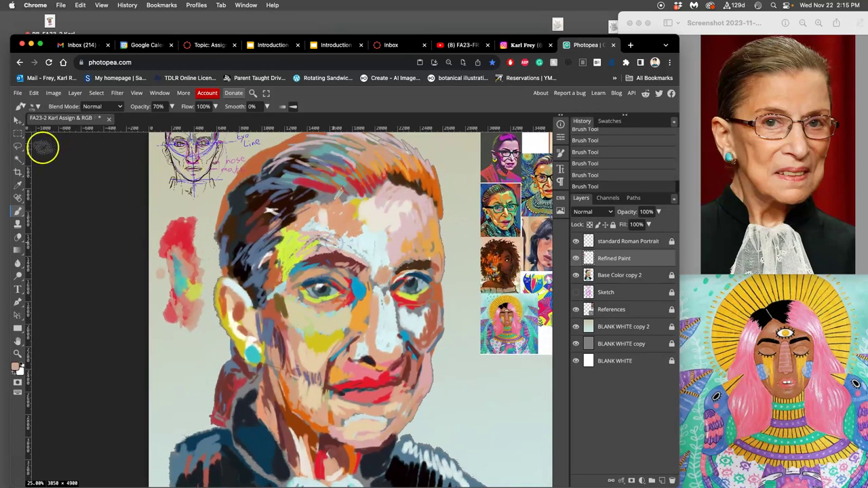
{"action": "left_click", "coordinate": [17, 146]}
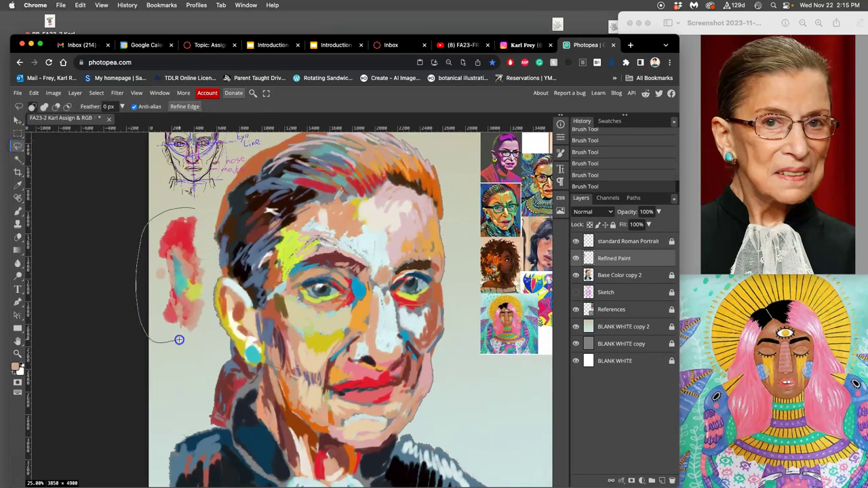
{"action": "left_click_drag", "start_coordinate": [217, 243], "coordinate": [214, 221]}
{"action": "key", "text": "BackSpace"}
{"action": "key", "text": "super+d"}
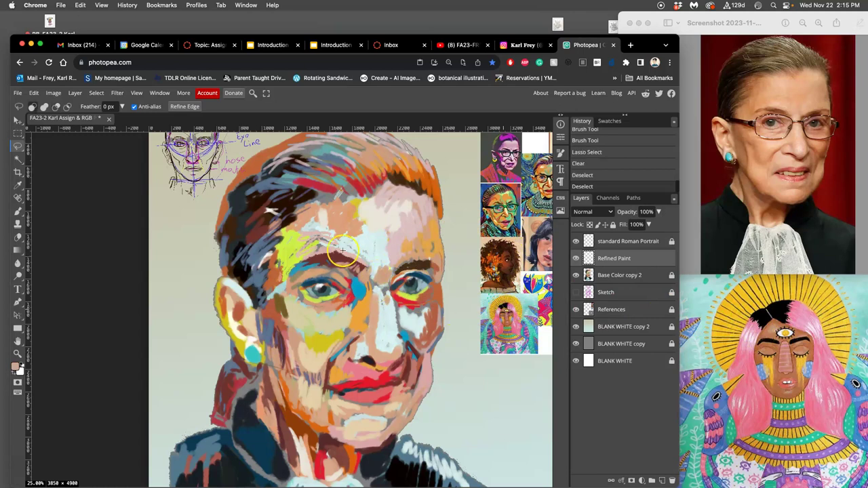
Place a scribble dab on the forehead and return to the Brush tool
{"action": "left_click", "coordinate": [329, 223]}
{"action": "left_click", "coordinate": [326, 220]}
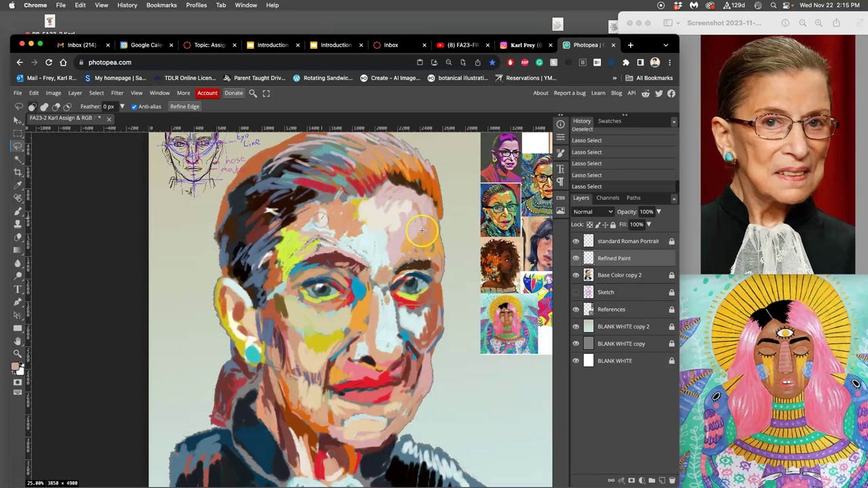
{"action": "left_click", "coordinate": [19, 212]}
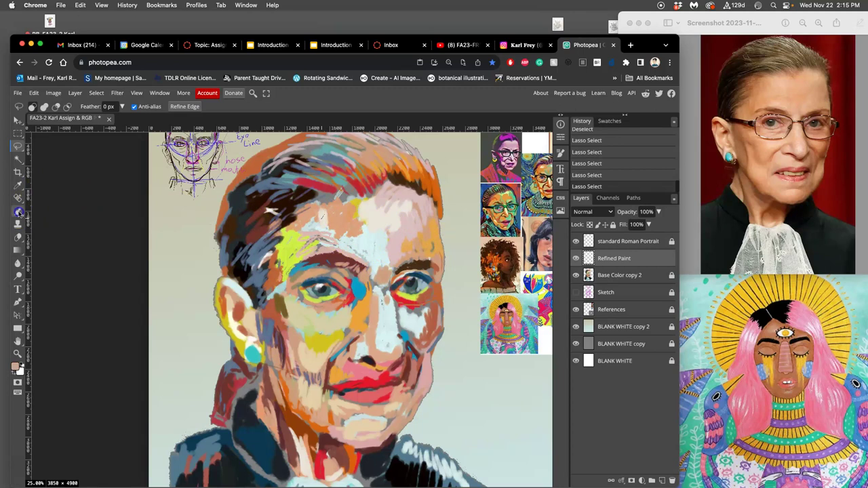
{"action": "left_click", "coordinate": [18, 212]}
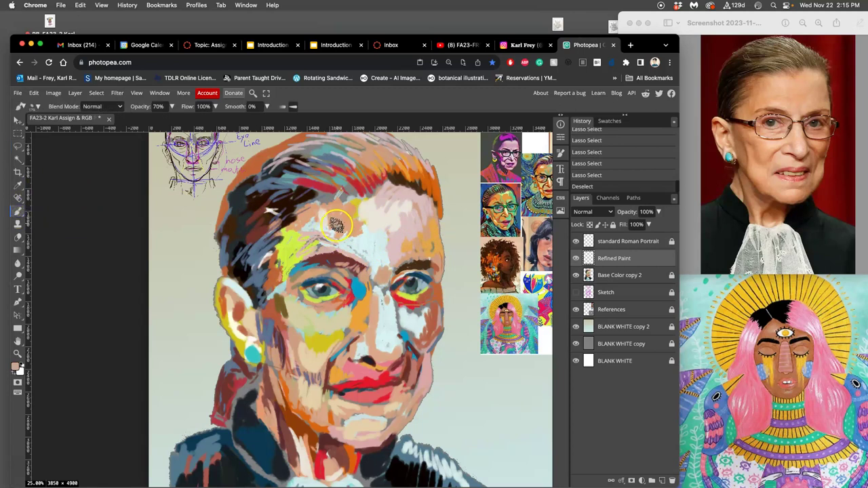
Dab scattered texture on the forehead, checking by toggling Base Color copy 2, then add peach strokes near the brow
{"action": "mouse_move", "coordinate": [328, 224]}
{"action": "left_mouse_down"}
{"action": "mouse_move", "coordinate": [305, 216]}
{"action": "mouse_move", "coordinate": [299, 226]}
{"action": "left_mouse_up"}
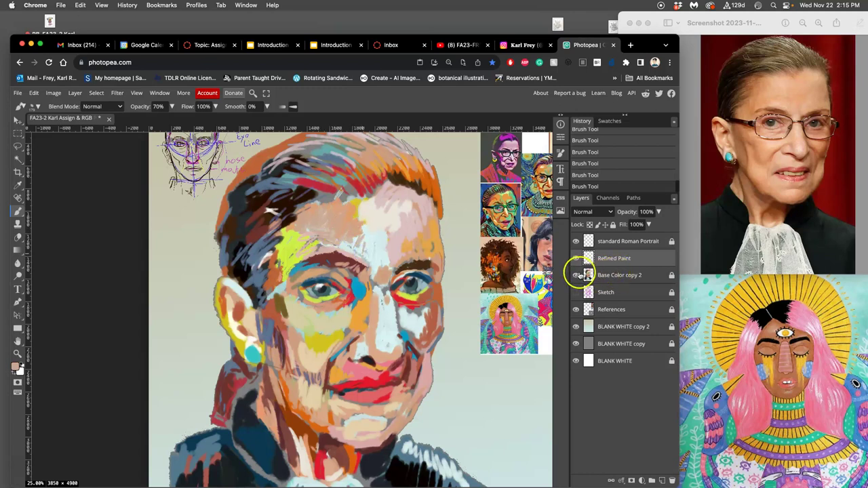
{"action": "left_click", "coordinate": [576, 274]}
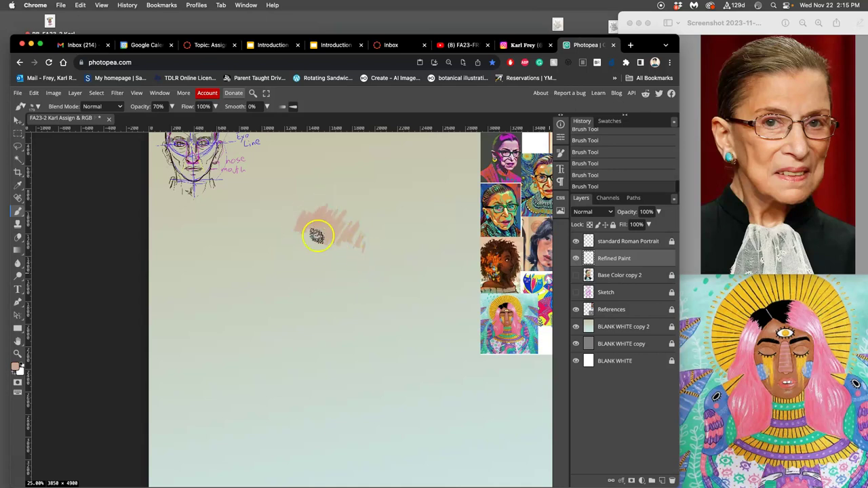
{"action": "left_click", "coordinate": [576, 275]}
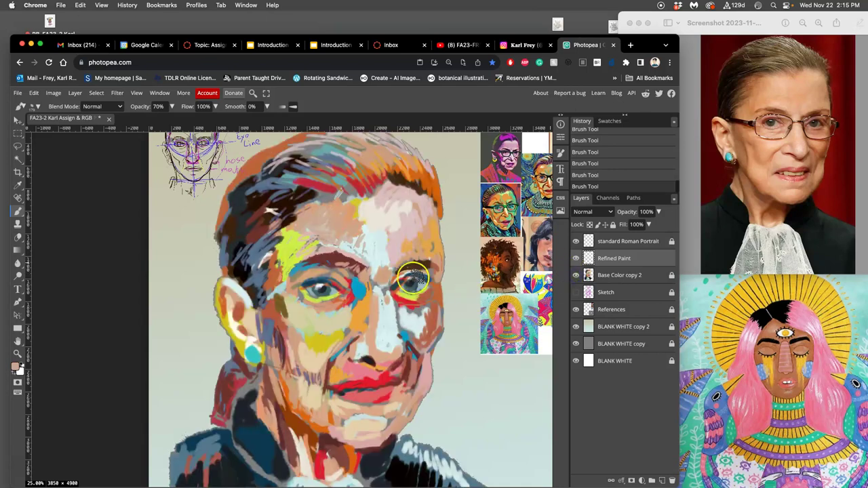
{"action": "left_click_drag", "start_coordinate": [377, 224], "coordinate": [353, 229]}
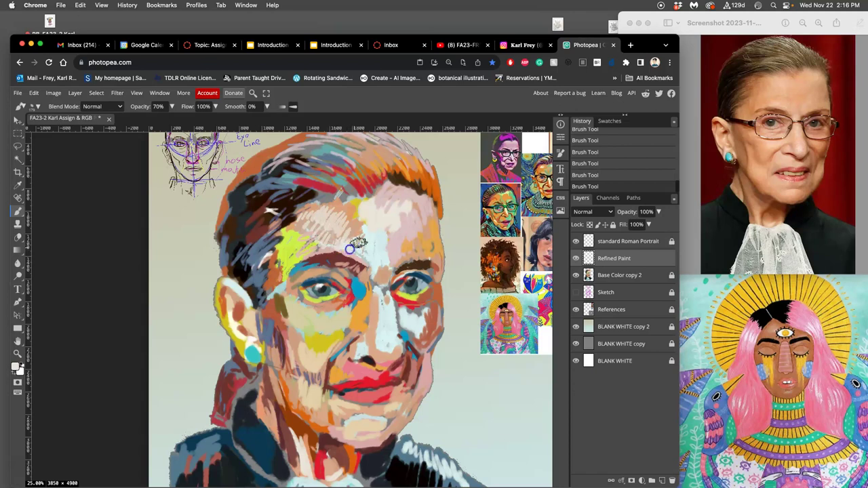
{"action": "left_click_drag", "start_coordinate": [379, 265], "coordinate": [370, 256]}
Sample orange and light peach from the brow and blend them into the forehead's yellow patch
{"action": "left_click", "coordinate": [405, 244], "text": "alt"}
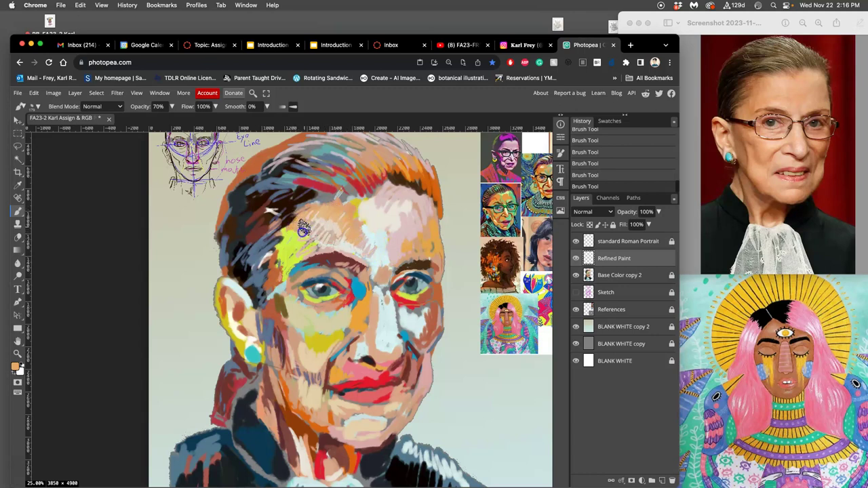
{"action": "left_click", "coordinate": [328, 242], "text": "alt"}
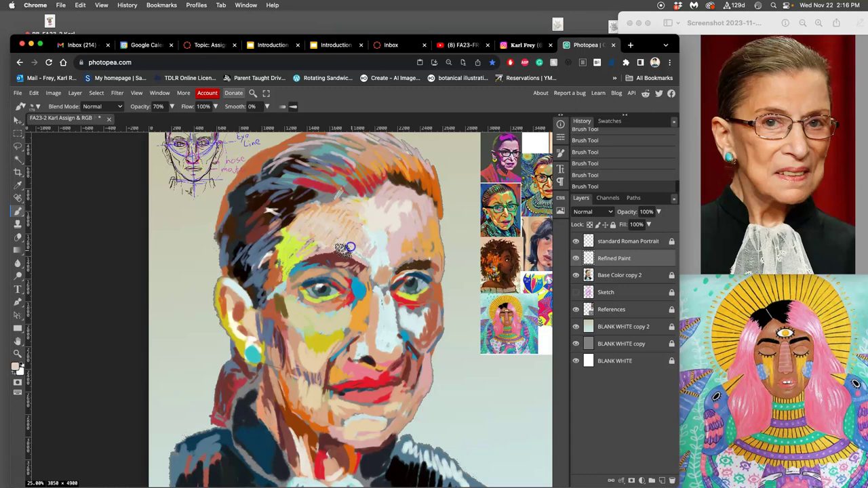
{"action": "left_click_drag", "start_coordinate": [308, 251], "coordinate": [297, 256]}
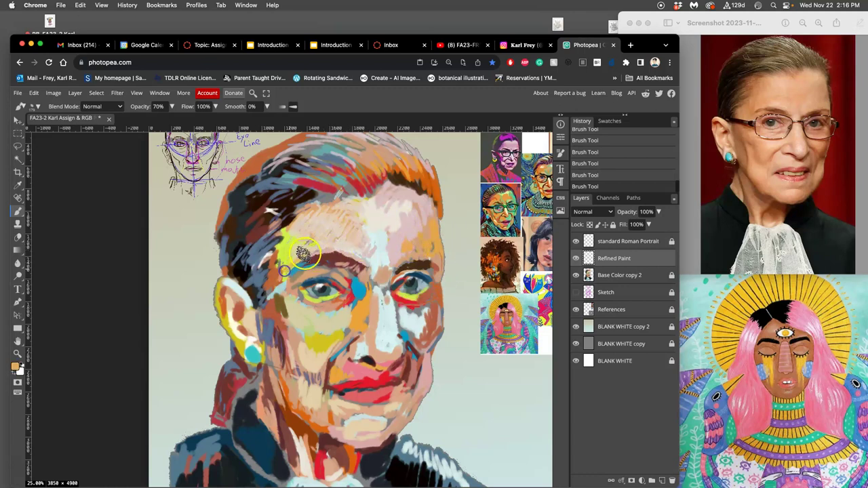
{"action": "left_click", "coordinate": [280, 263], "text": "alt"}
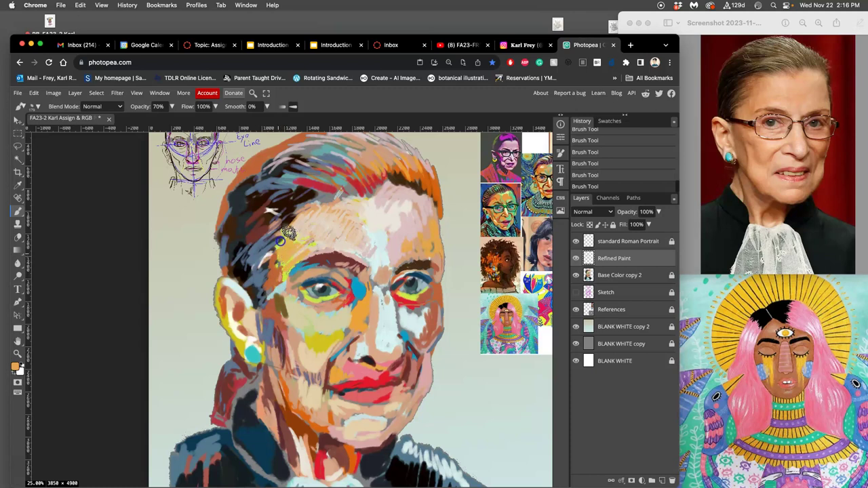
{"action": "left_click_drag", "start_coordinate": [293, 237], "coordinate": [324, 242]}
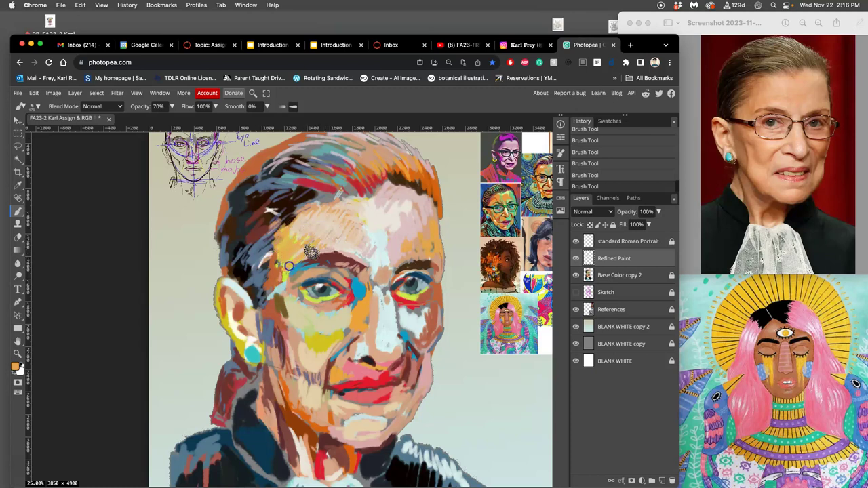